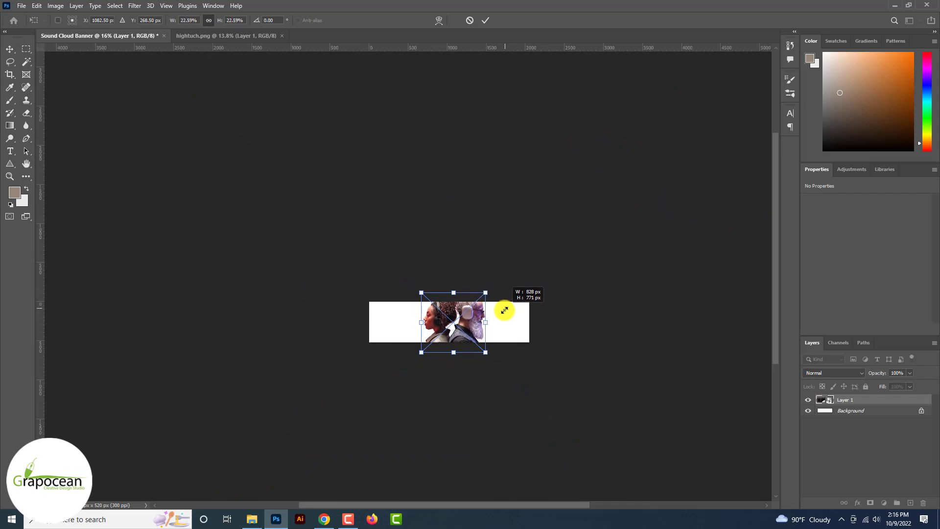
# Step: Nudge the headphones photo to a new spot on the banner and commit it
pyautogui.scroll(6, 472, 327)
pyautogui.moveTo(460, 357); pyautogui.dragTo(450, 367)
pyautogui.click(485, 22)
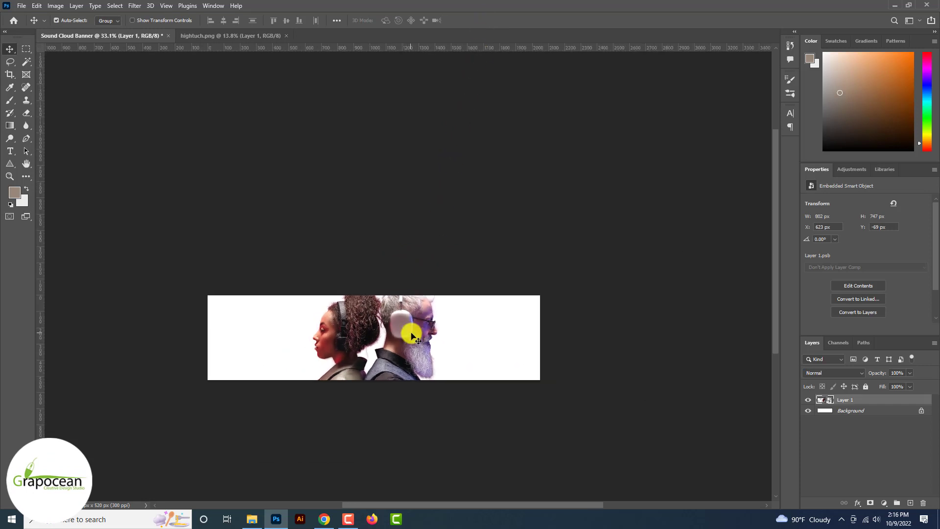
# Step: Shrink the headphones photo about its centre with Free Transform and commit the size
pyautogui.hotkey('ctrl', 't')
pyautogui.moveTo(438, 405); pyautogui.dragTo(518, 363)
pyautogui.click(486, 21)
pyautogui.scroll(5, 392, 361)
pyautogui.scroll(-3, 518, 363)
pyautogui.scroll(2, 518, 365)
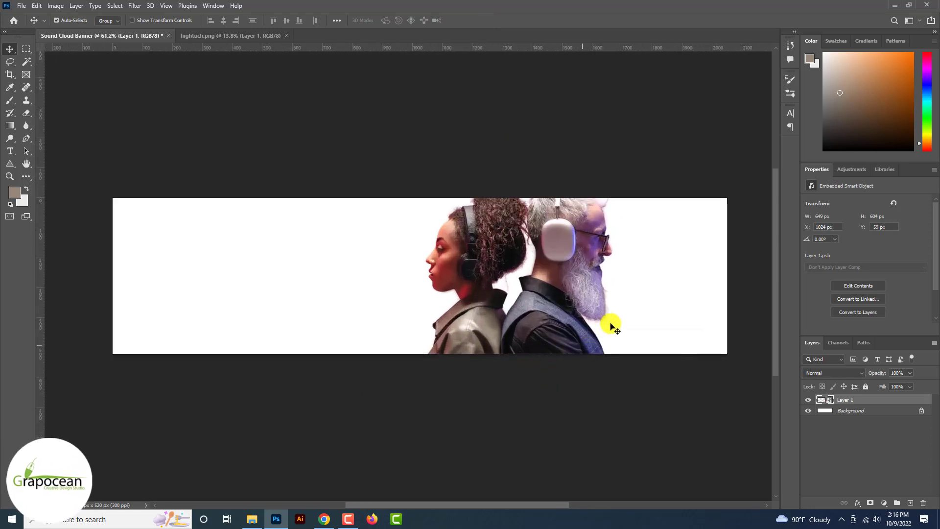
pyautogui.click(871, 410)
# Step: Add a beige Solid Color fill layer (96877a) above the Background
pyautogui.click(884, 503)
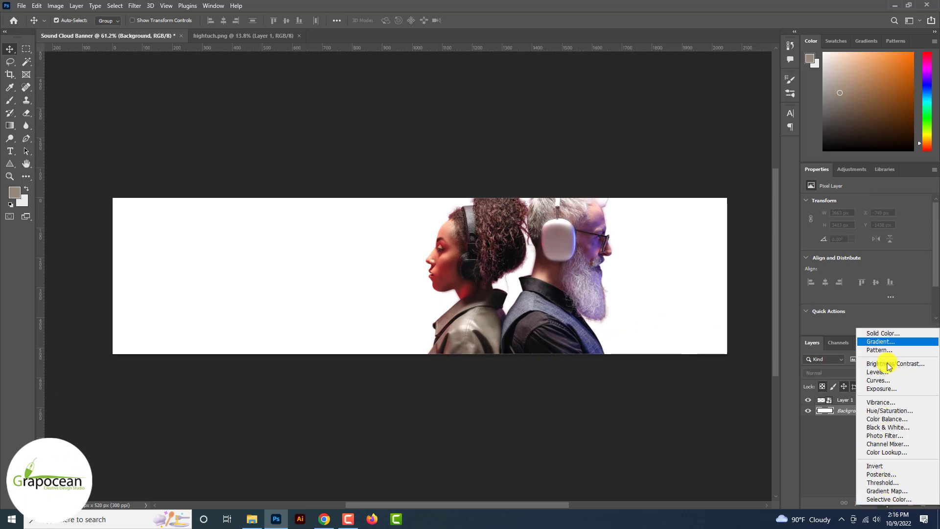
pyautogui.click(883, 333)
pyautogui.click(798, 318)
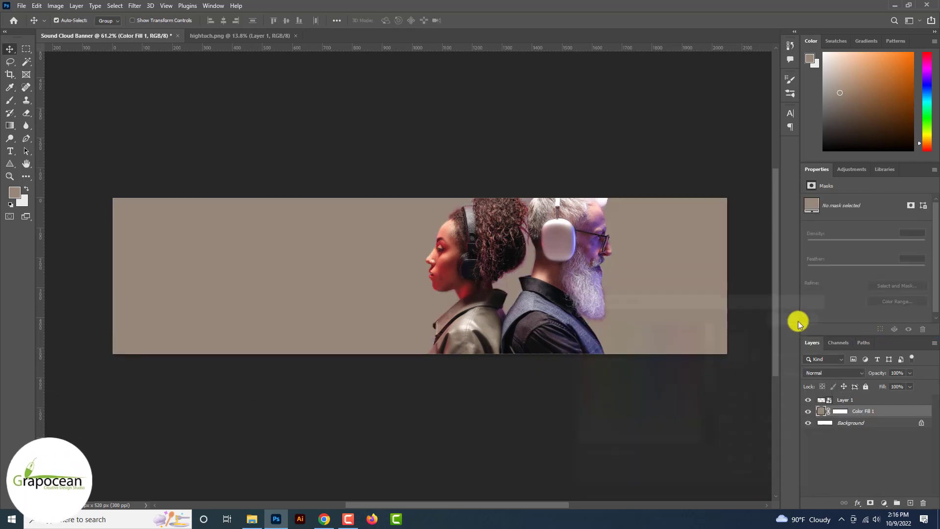
pyautogui.doubleClick(822, 412)
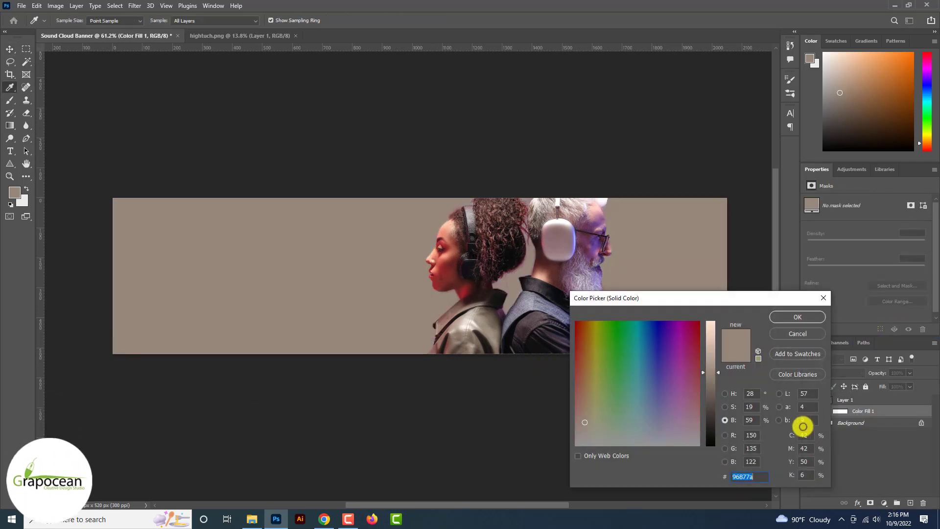
pyautogui.rightClick(745, 476)
pyautogui.click(771, 373)
pyautogui.click(797, 333)
# Step: Duplicate Layer 1 with Ctrl+J and hide Layer 1 copy
pyautogui.click(844, 400)
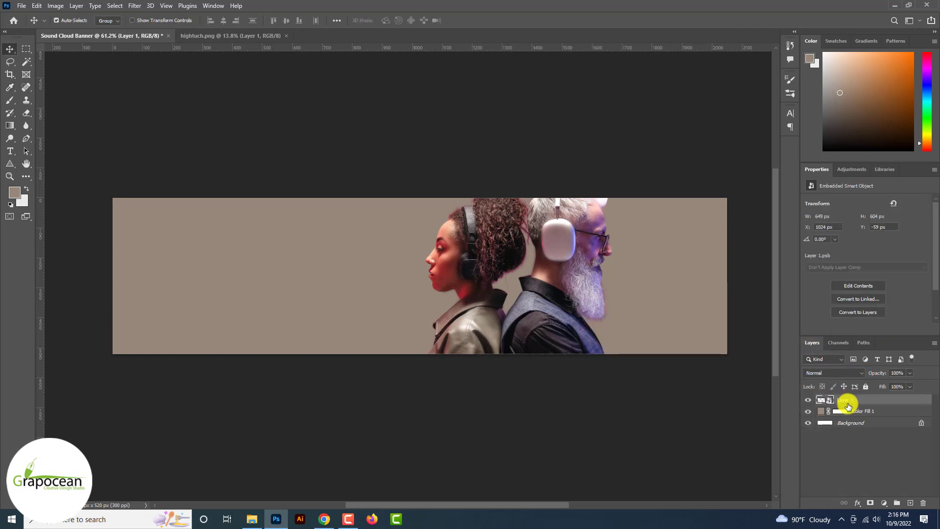
pyautogui.hotkey('ctrl', 'j')
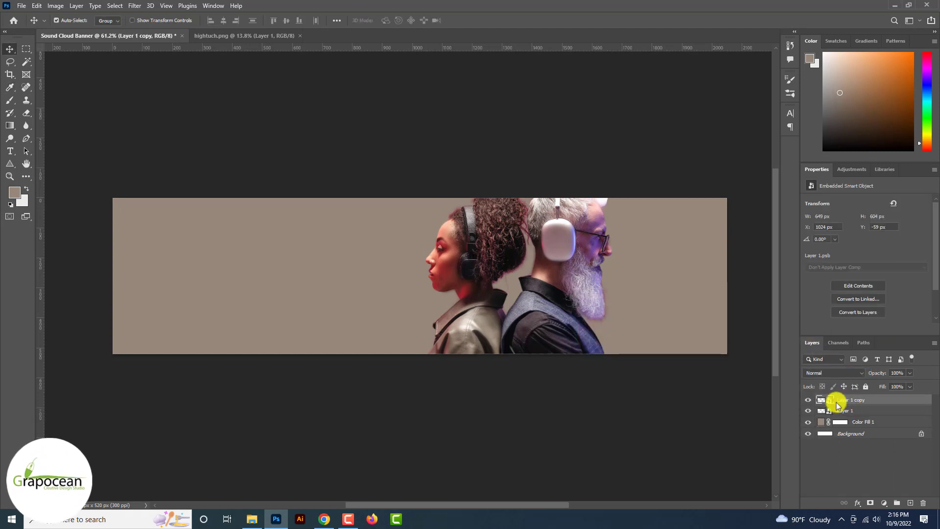
pyautogui.click(809, 400)
# Step: Step through Layer 1's blend modes, settling on Luminosity
pyautogui.click(851, 411)
pyautogui.click(834, 375)
pyautogui.press('Down')
pyautogui.press('Down')
pyautogui.press('Down')
pyautogui.press('Down')
pyautogui.press('Down')
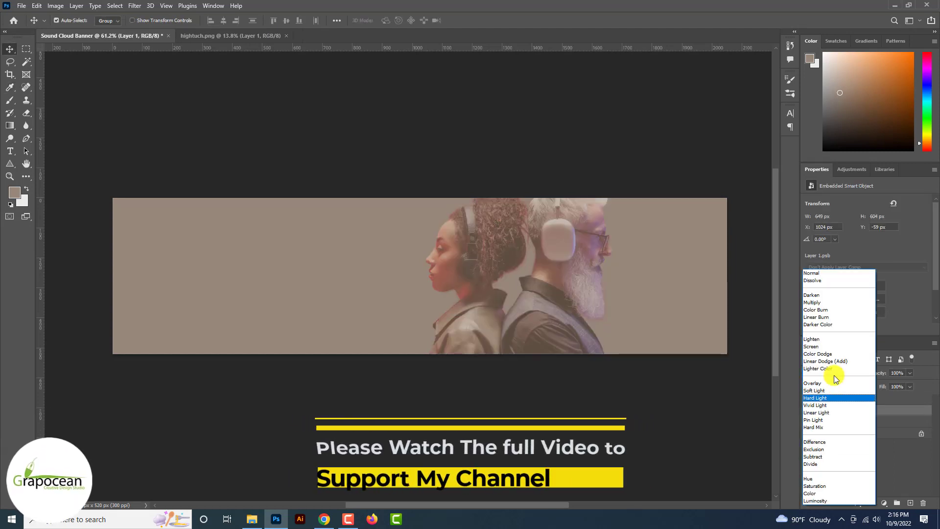
pyautogui.press('Down')
pyautogui.press('Down')
pyautogui.press('Down')
pyautogui.press('Down')
pyautogui.press('Down')
pyautogui.press('Down')
pyautogui.press('Down')
pyautogui.press('Down')
pyautogui.press('Down')
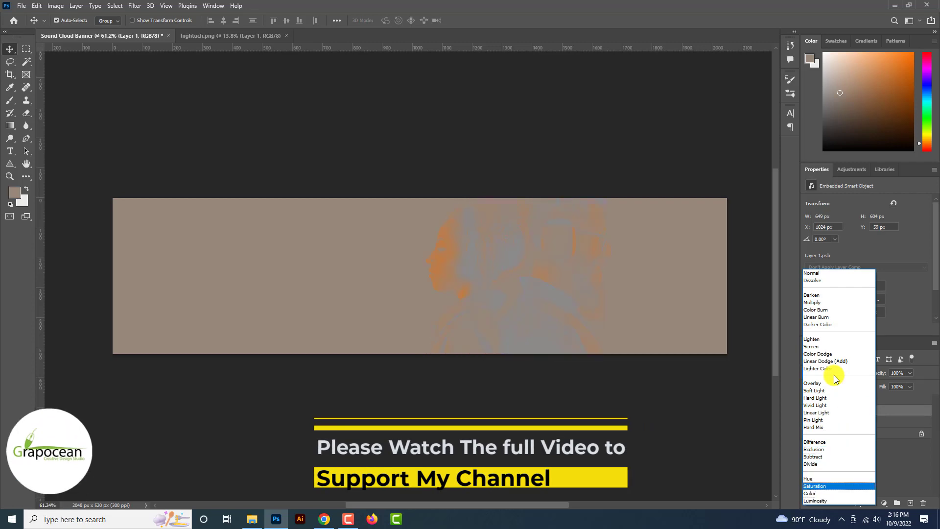
pyautogui.press('Escape')
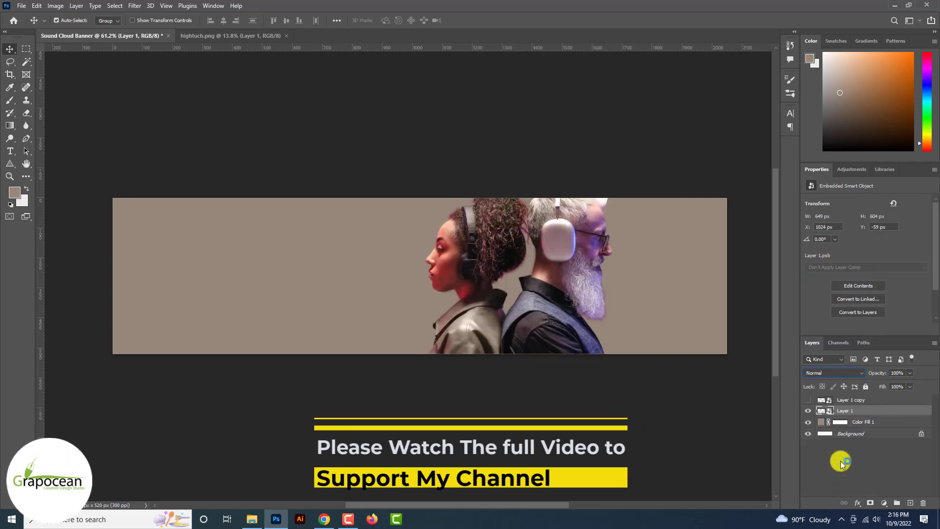
pyautogui.click(836, 371)
pyautogui.press('Down')
pyautogui.press('Down')
pyautogui.press('Down')
pyautogui.press('Down')
pyautogui.press('Down')
pyautogui.press('Down')
pyautogui.press('Down')
pyautogui.press('Down')
pyautogui.press('Down')
pyautogui.press('Down')
pyautogui.press('Down')
pyautogui.press('Down')
pyautogui.press('Down')
pyautogui.press('Down')
pyautogui.press('Down')
pyautogui.press('Down')
pyautogui.press('Down')
pyautogui.press('Down')
pyautogui.press('Down')
pyautogui.press('Down')
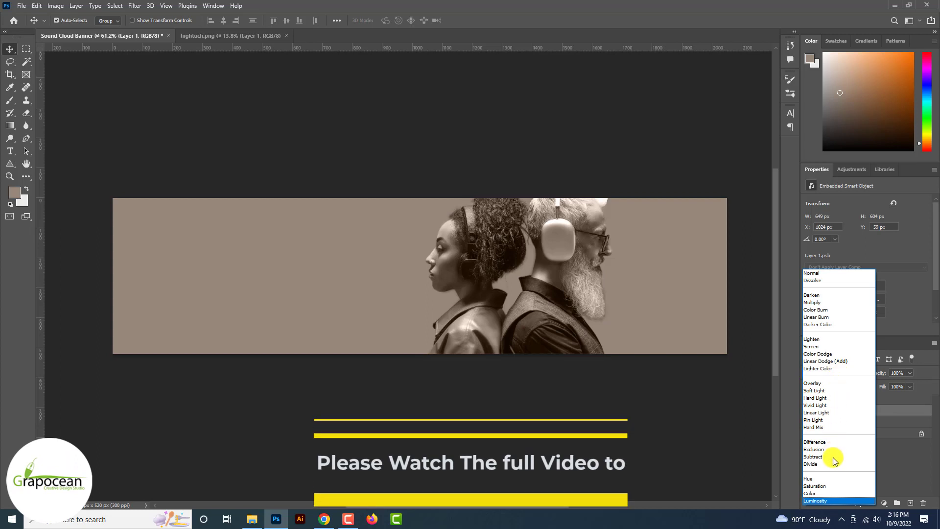
pyautogui.press('Escape')
# Step: Move Layer 1 above Layer 1 copy in the layer stack
pyautogui.click(846, 402)
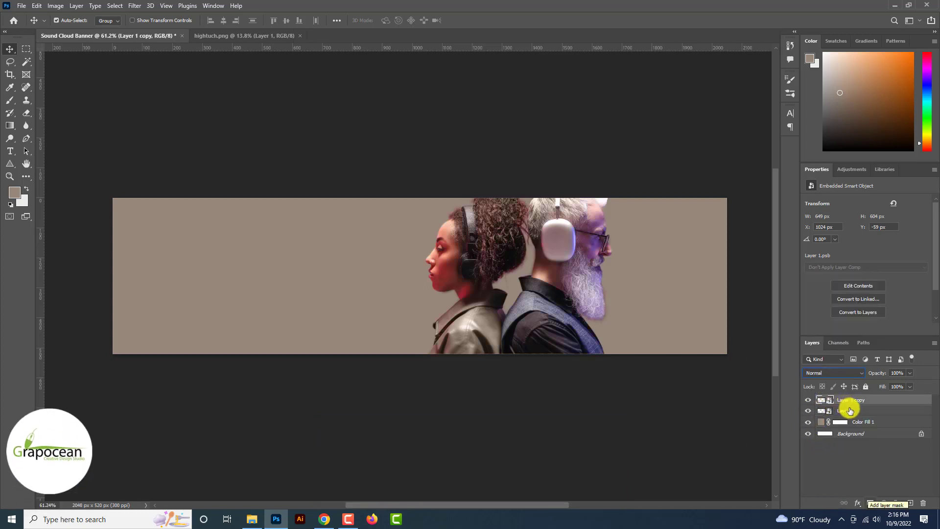
pyautogui.moveTo(850, 412); pyautogui.dragTo(852, 400)
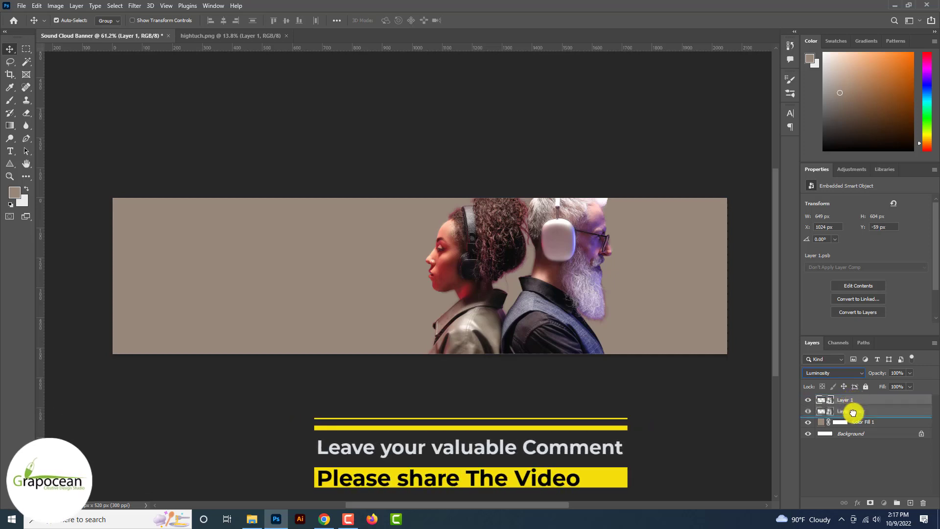
pyautogui.click(855, 401)
# Step: Mask Layer 1 copy and paint black with a 100 px brush around the hair and beard
pyautogui.click(870, 503)
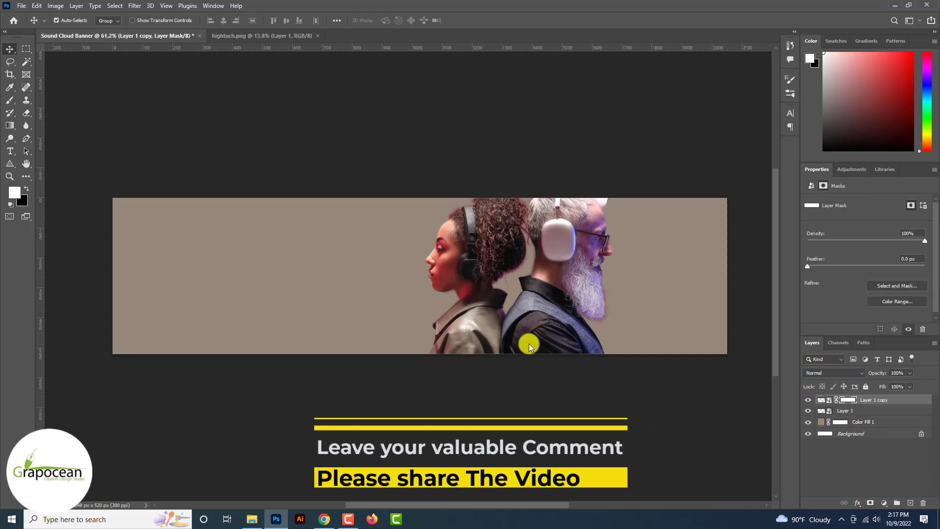
pyautogui.click(10, 100)
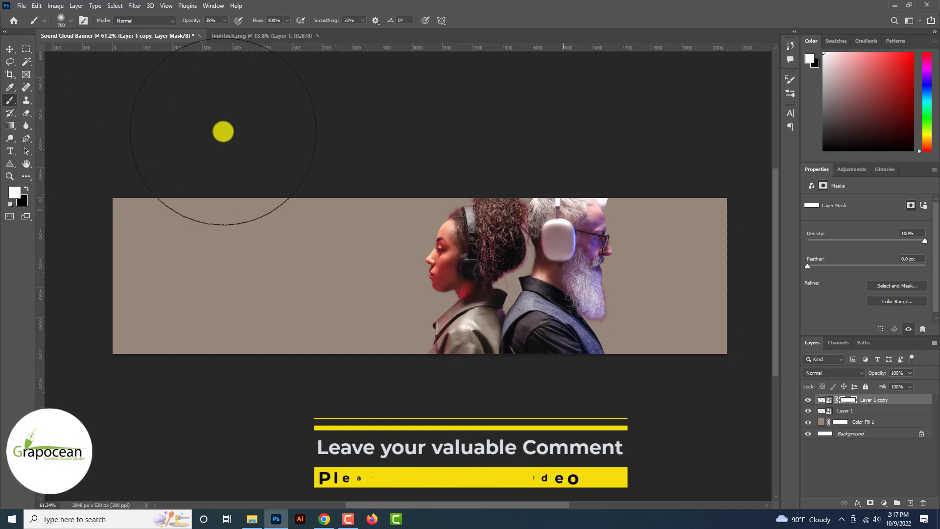
pyautogui.press('[')
pyautogui.press('[')
pyautogui.press('[')
pyautogui.press('[')
pyautogui.press('[')
pyautogui.press('[')
pyautogui.press('[')
pyautogui.press('[')
pyautogui.press('[')
pyautogui.press('[')
pyautogui.press('[')
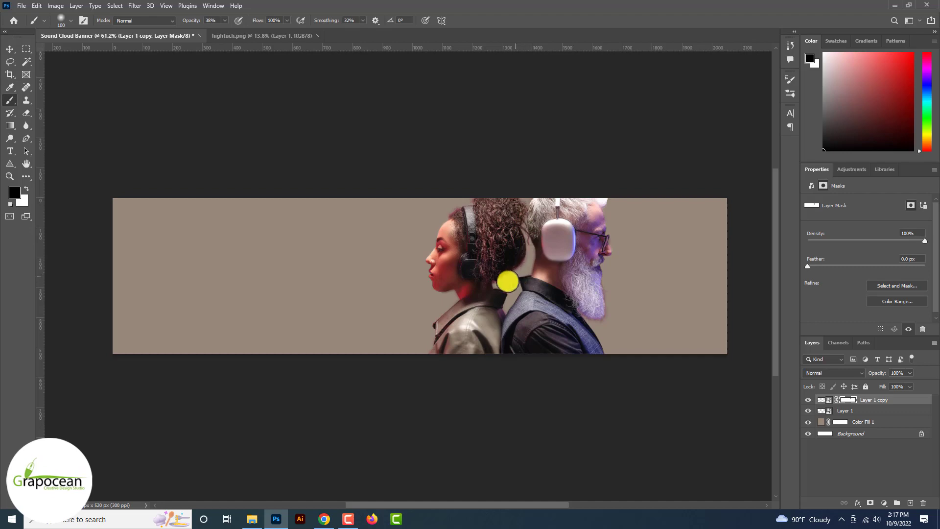
pyautogui.scroll(5, 503, 282)
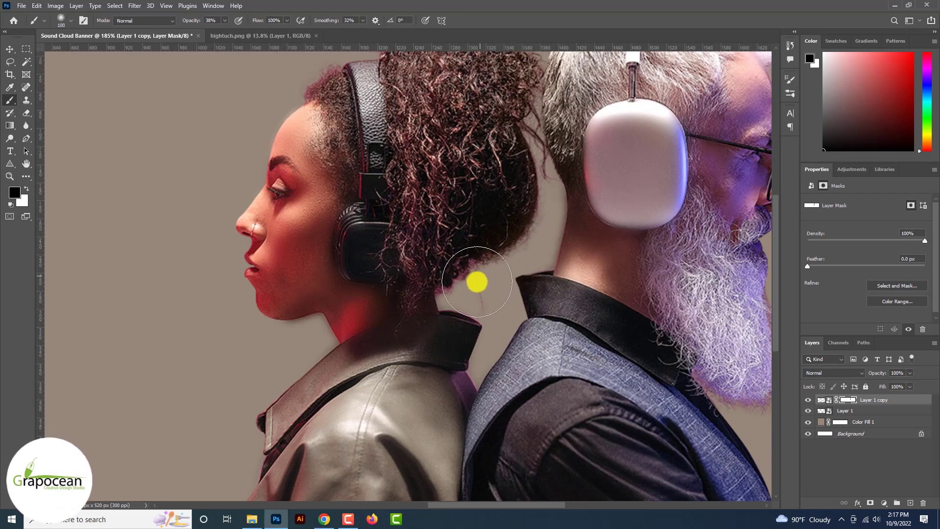
pyautogui.scroll(3, 490, 272)
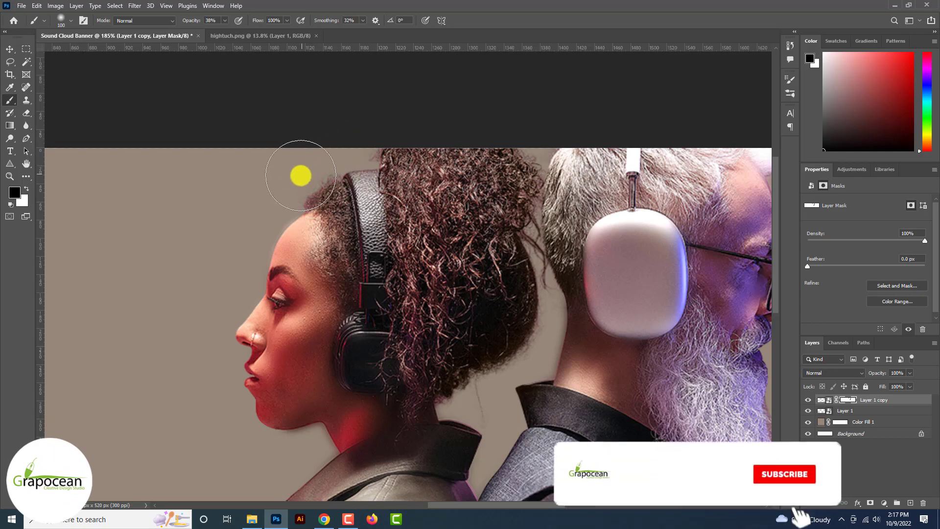
pyautogui.scroll(-3, 331, 194)
pyautogui.scroll(2, 398, 225)
pyautogui.scroll(-3, 445, 197)
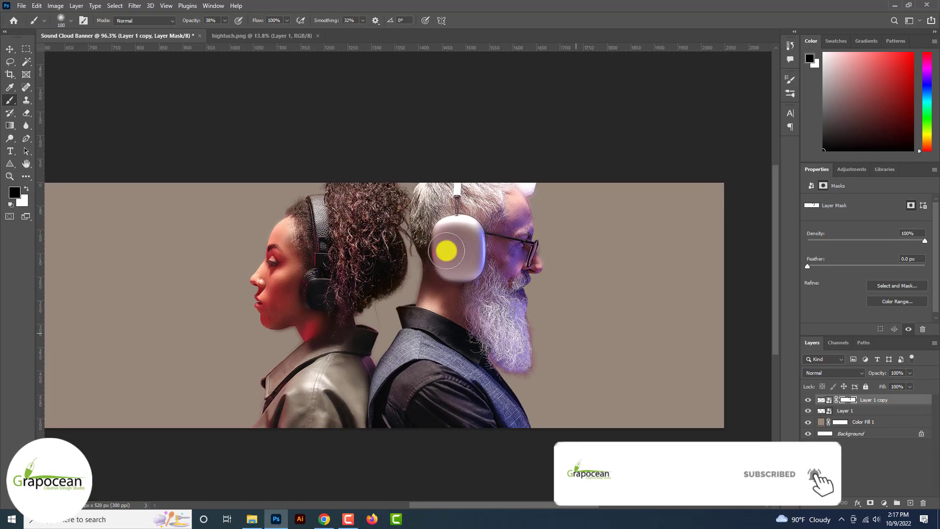
pyautogui.scroll(4, 520, 302)
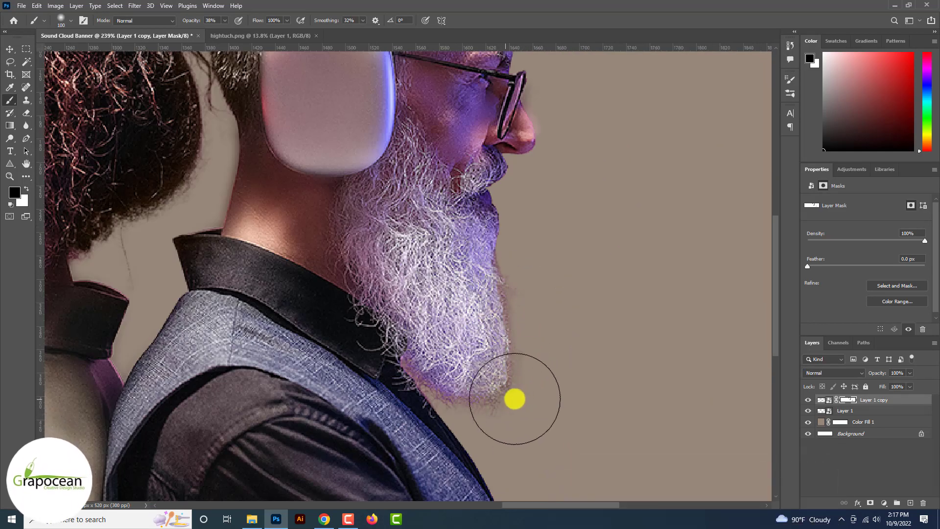
pyautogui.scroll(-3, 534, 259)
pyautogui.scroll(3, 541, 321)
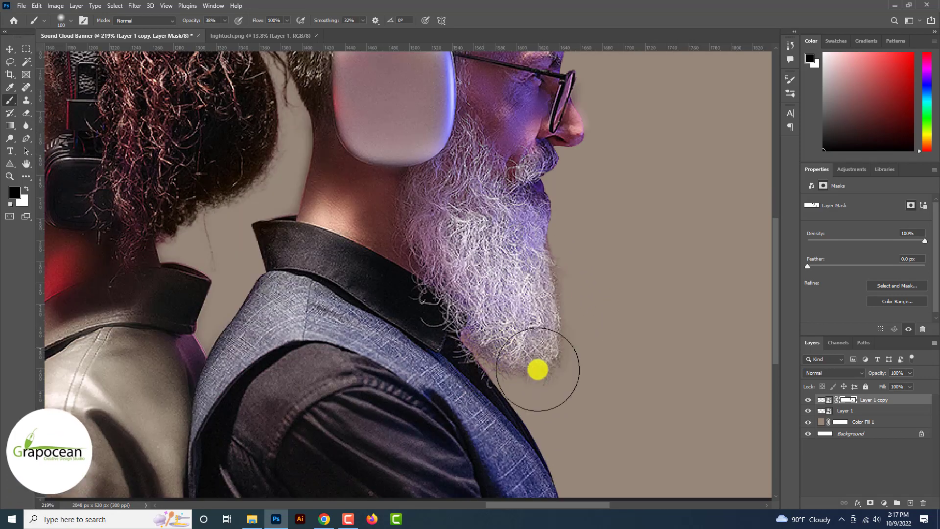
pyautogui.scroll(-2, 537, 369)
pyautogui.scroll(-1, 564, 374)
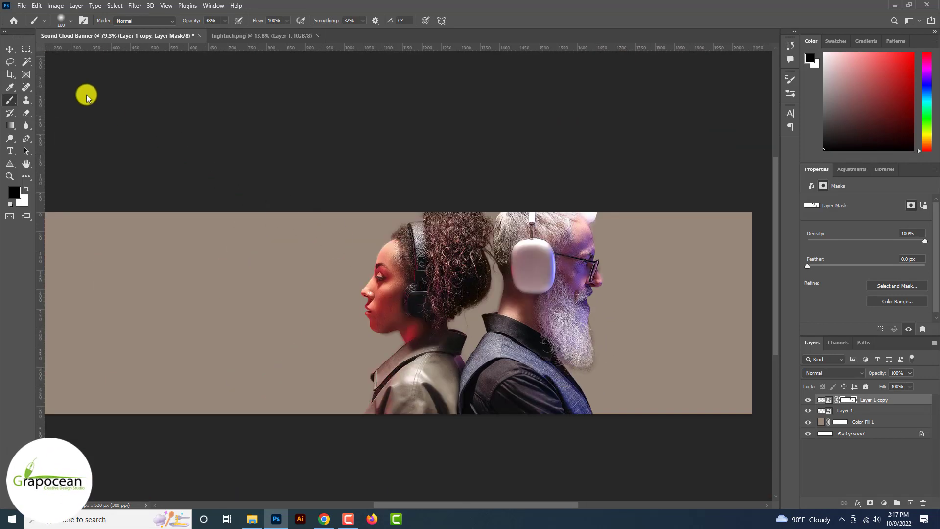
pyautogui.click(10, 49)
pyautogui.scroll(3, 373, 282)
pyautogui.scroll(-3, 558, 282)
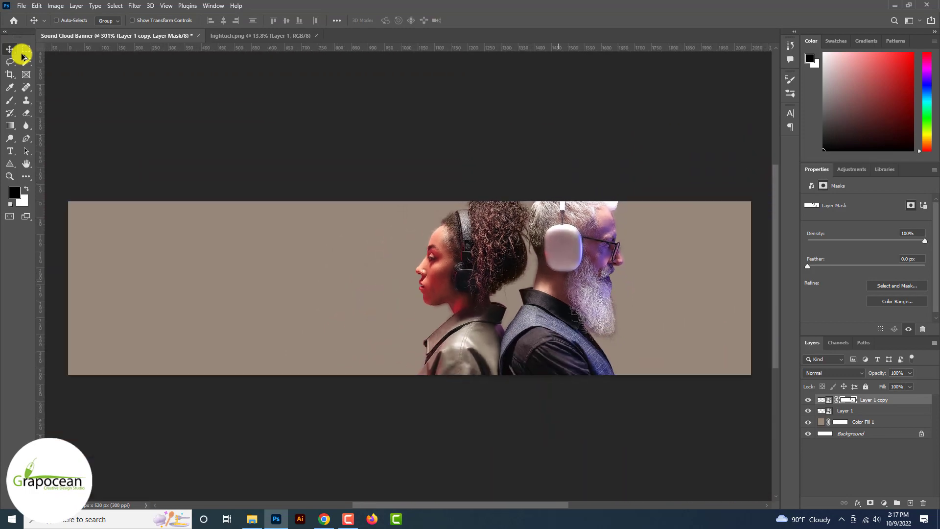
# Step: Mask Layer 1 to the selection of the two people
pyautogui.scroll(3, 294, 178)
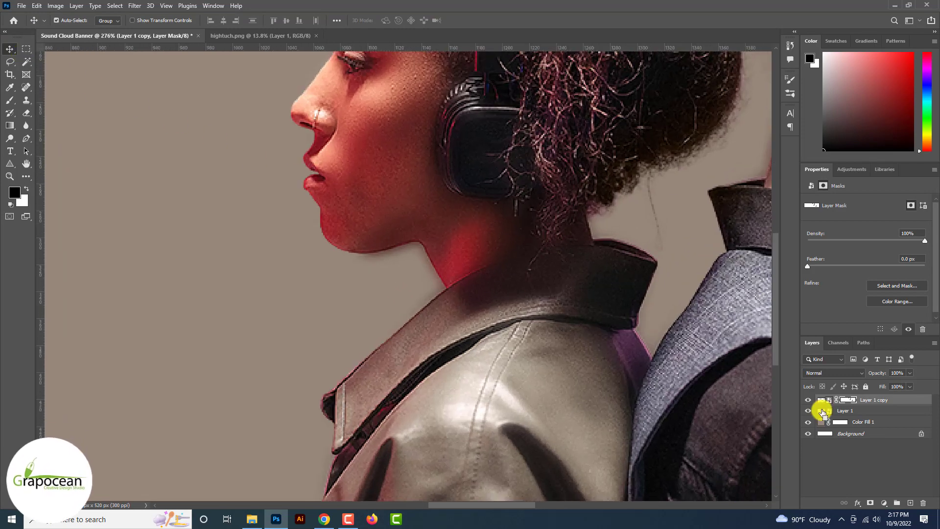
pyautogui.keyDown('ctrl'); pyautogui.click(823, 413); pyautogui.keyUp('ctrl')
pyautogui.click(822, 412)
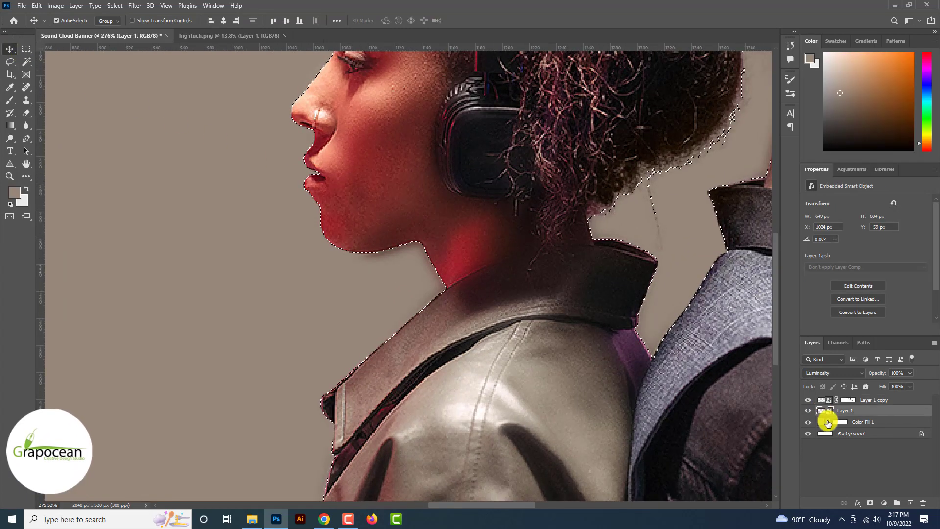
pyautogui.click(872, 504)
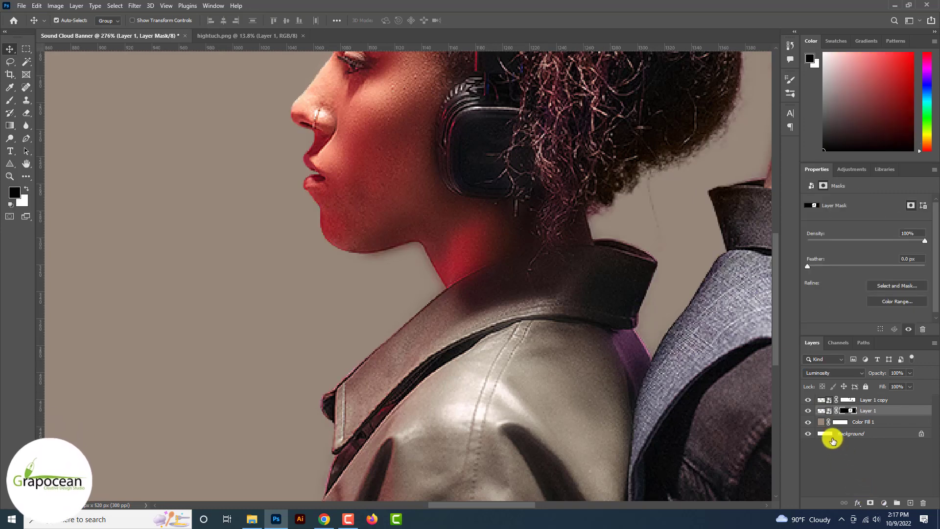
# Step: Try clipping Layer 1 copy to the layer below, then undo the clip
pyautogui.click(808, 400)
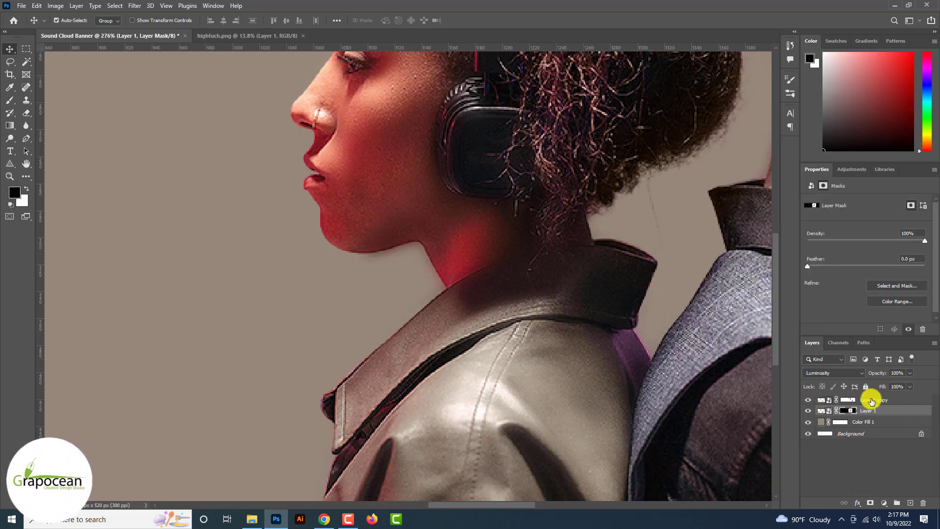
pyautogui.rightClick(887, 401)
pyautogui.click(806, 305)
pyautogui.hotkey('ctrl', '-')
pyautogui.hotkey('ctrl', '-')
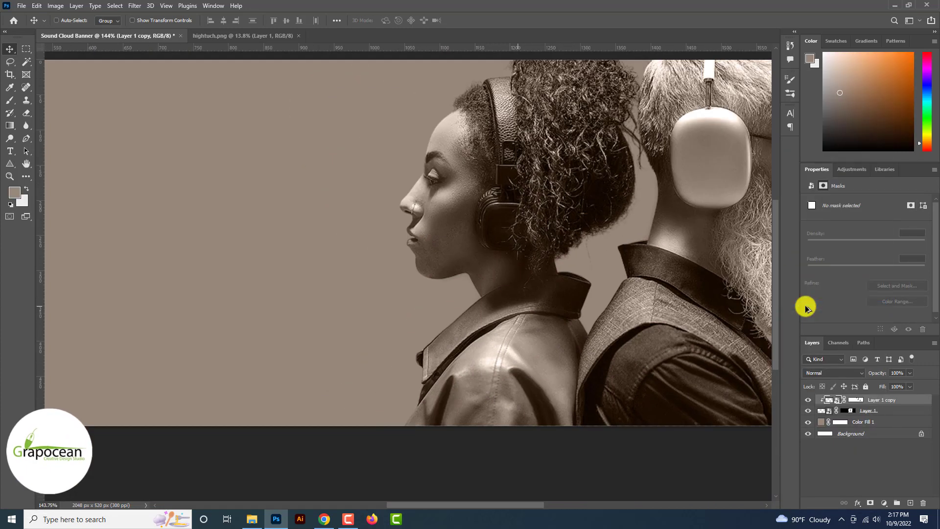
pyautogui.click(857, 401)
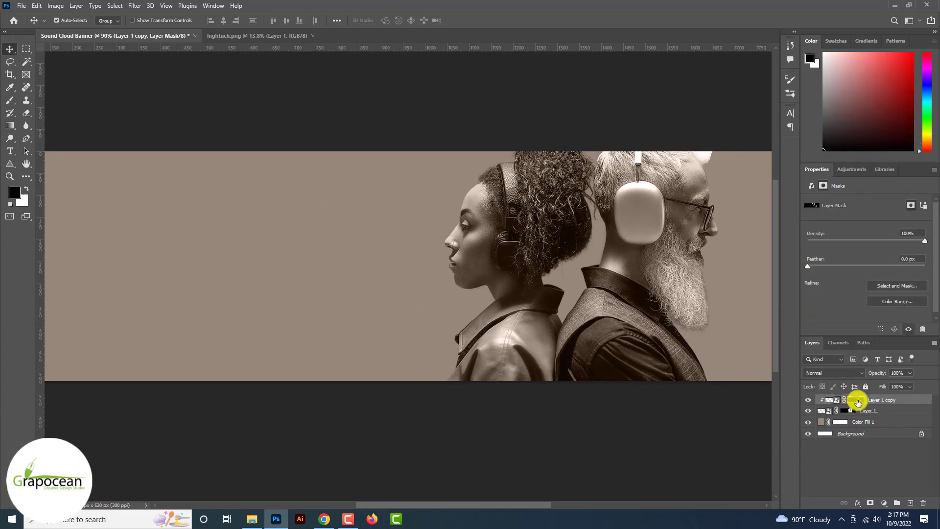
pyautogui.hotkey('ctrl', 'z')
pyautogui.hotkey('ctrl', 'z')
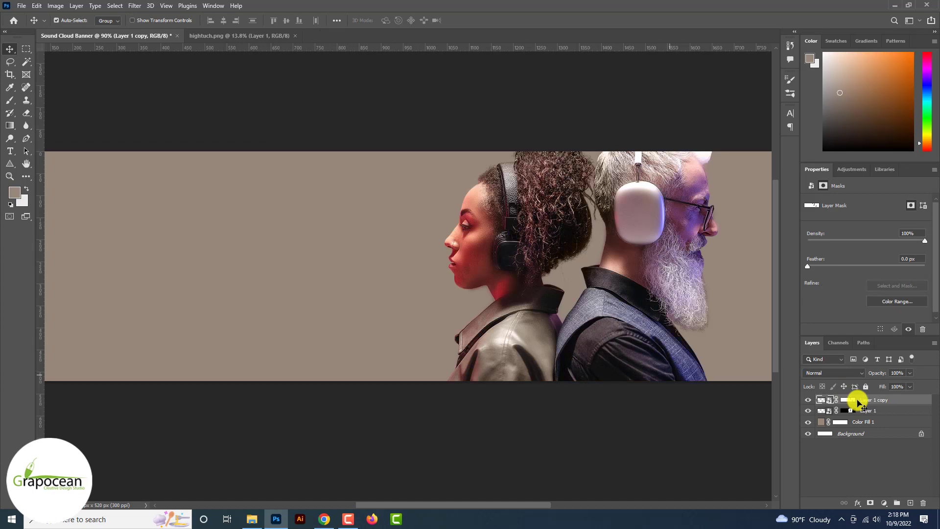
# Step: Convert Layer 1 copy into a smart object
pyautogui.rightClick(849, 402)
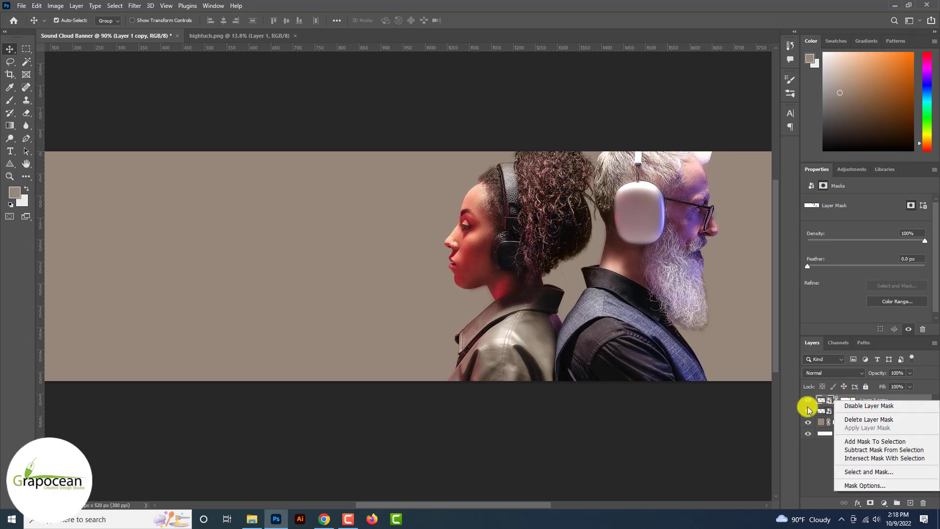
pyautogui.click(759, 420)
pyautogui.rightClick(874, 400)
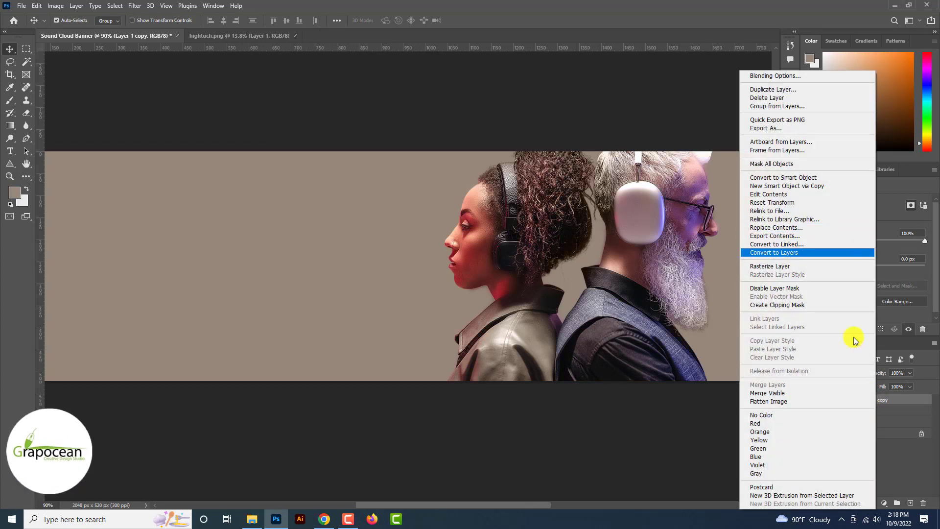
pyautogui.click(798, 179)
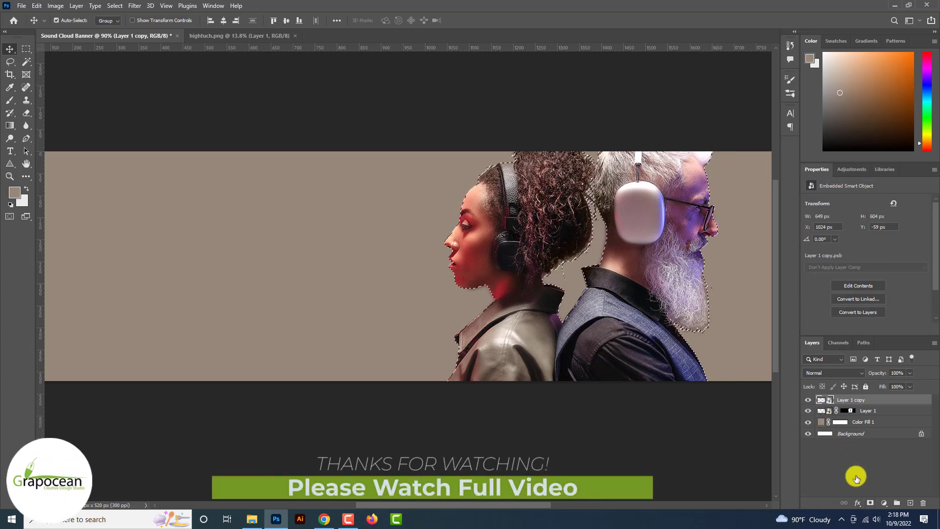
# Step: Mask the smart-object photo to the people selection, redoing the mask once
pyautogui.click(870, 503)
pyautogui.scroll(10, 871, 502)
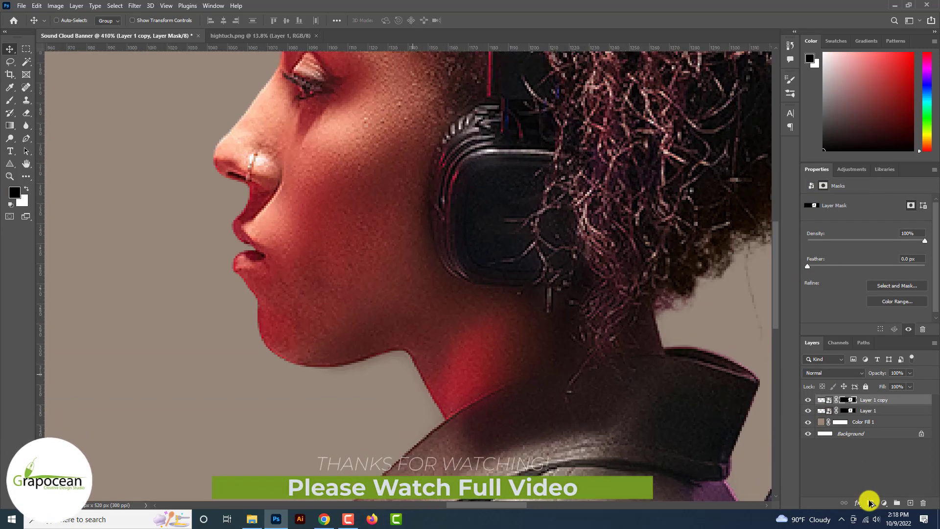
pyautogui.scroll(-3, 870, 503)
pyautogui.scroll(-6, 476, 347)
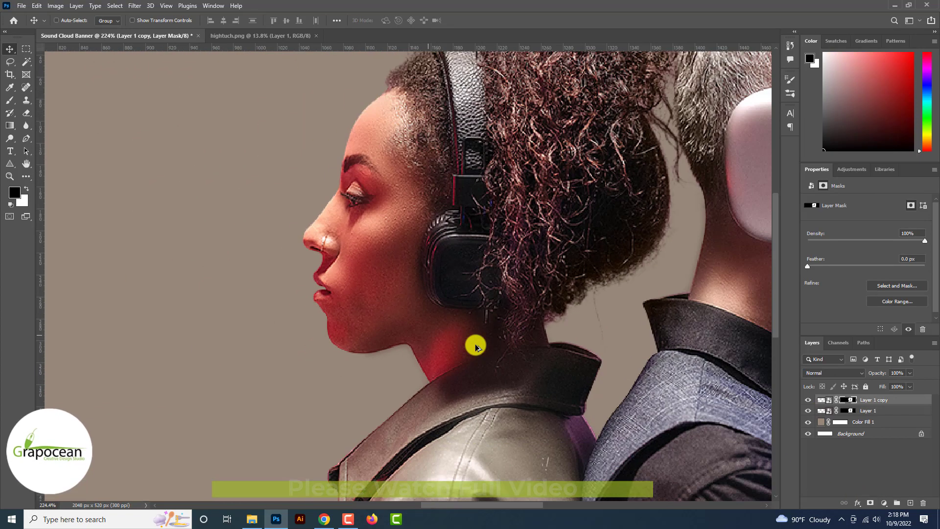
pyautogui.hotkey('ctrl', 'z')
pyautogui.scroll(5, 475, 347)
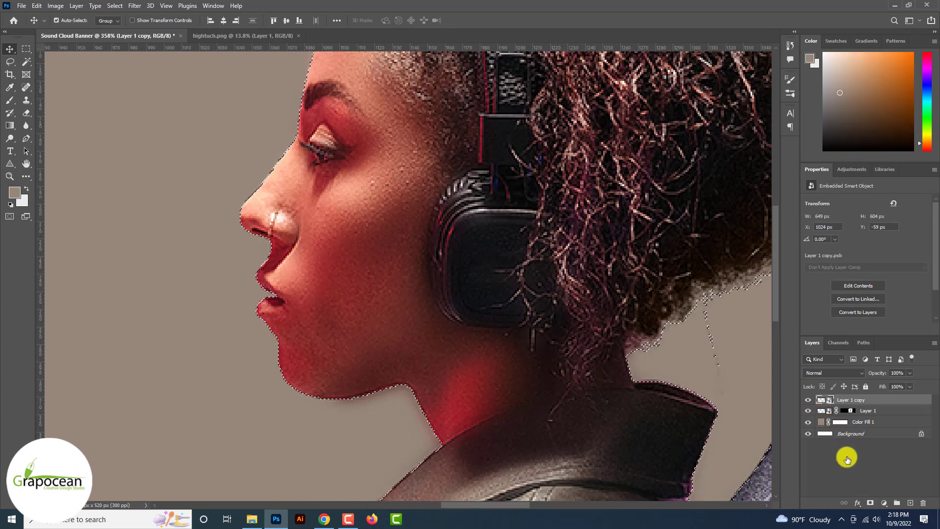
pyautogui.click(870, 502)
pyautogui.scroll(-9, 870, 504)
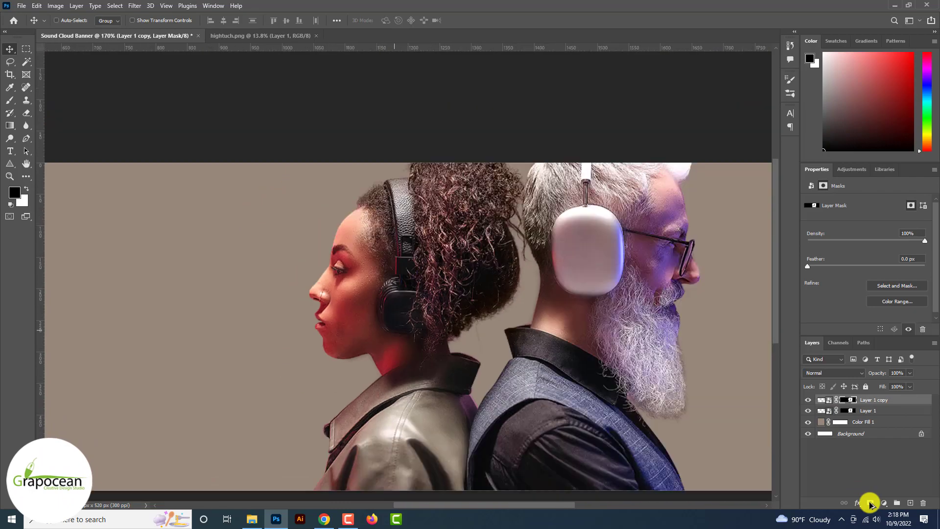
pyautogui.scroll(4, 870, 504)
pyautogui.scroll(-3, 870, 503)
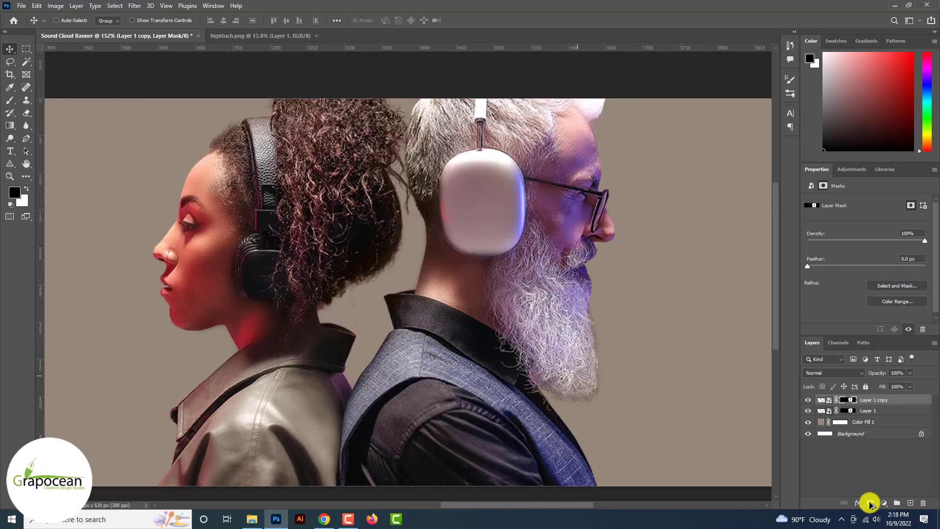
pyautogui.scroll(4, 870, 504)
pyautogui.scroll(-6, 870, 503)
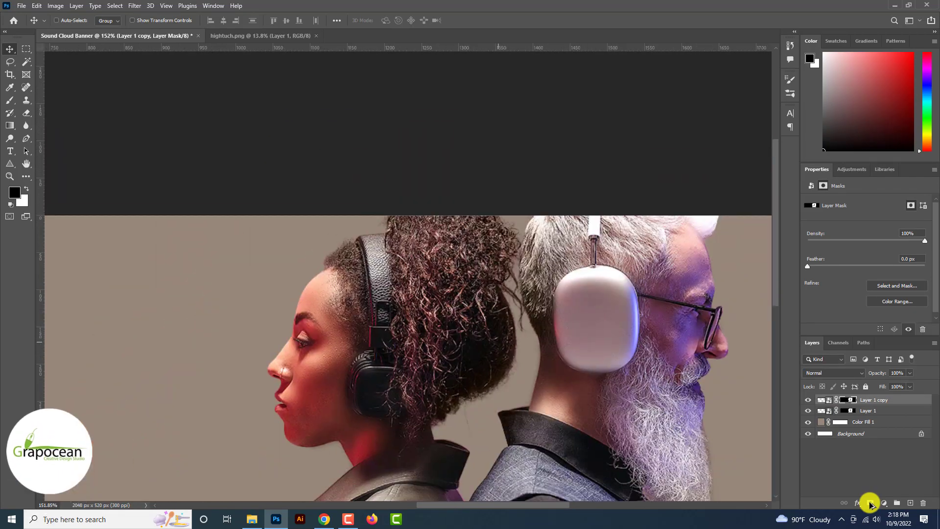
pyautogui.scroll(-3, 870, 504)
pyautogui.scroll(4, 870, 504)
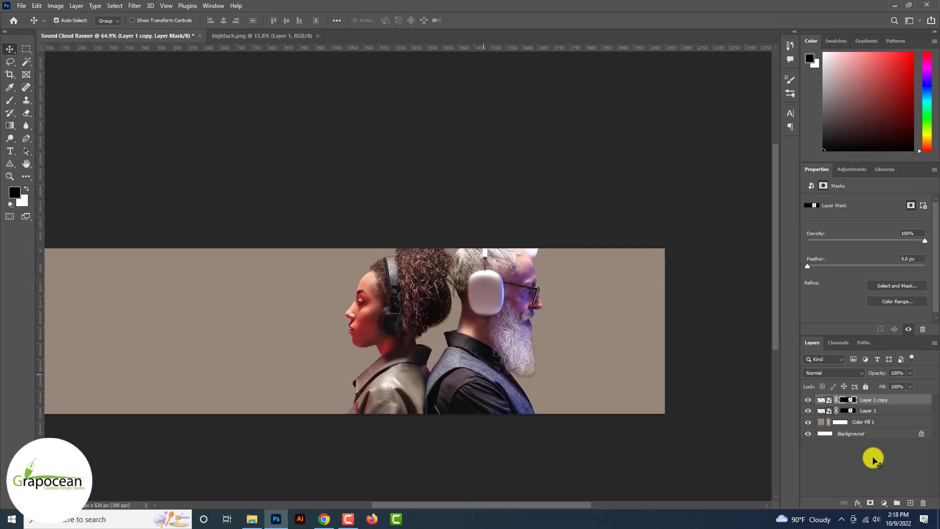
pyautogui.click(867, 424)
# Step: Duplicate Color Fill 1, lighten the copy to b8a696, and fill its mask black
pyautogui.moveTo(915, 482); pyautogui.dragTo(911, 500)
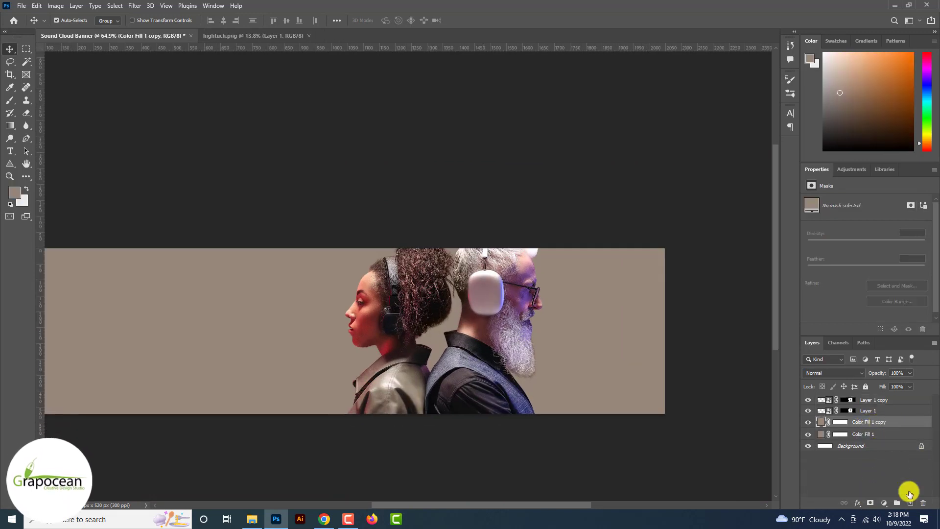
pyautogui.doubleClick(820, 424)
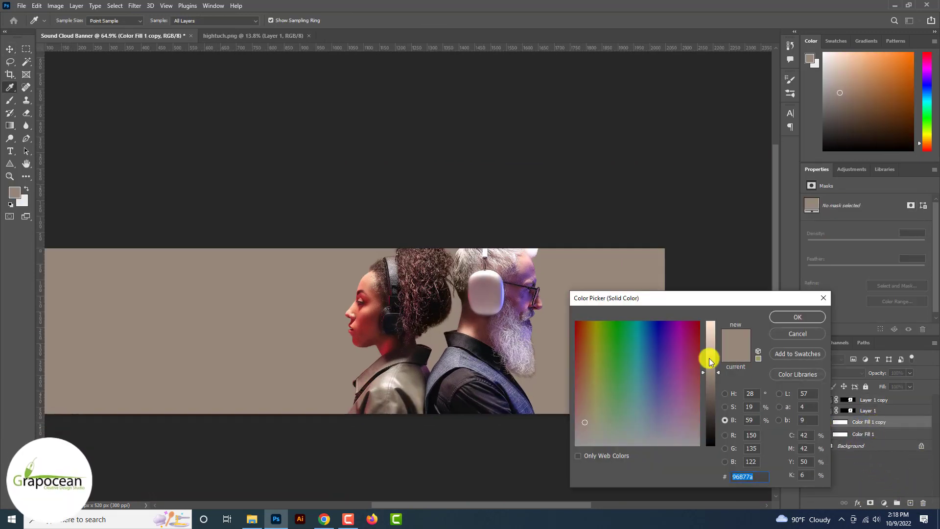
pyautogui.click(710, 358)
pyautogui.click(805, 317)
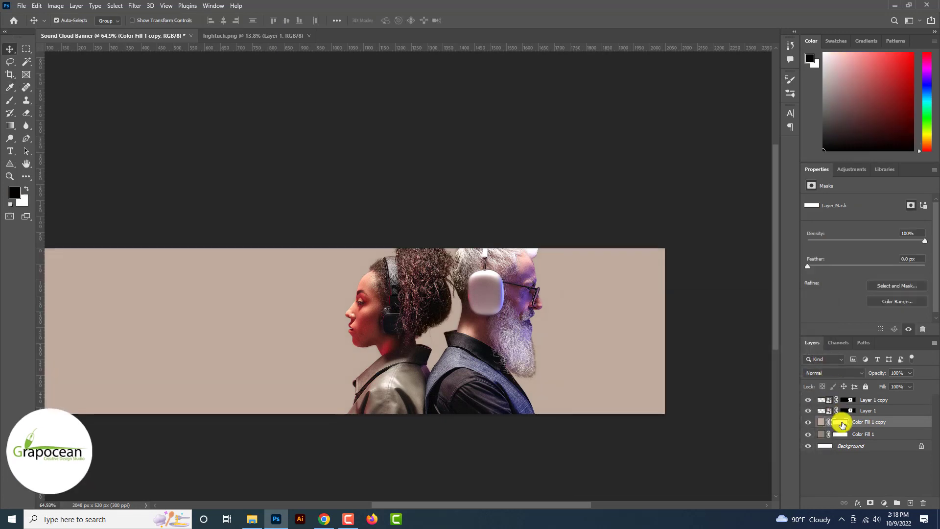
pyautogui.hotkey('ctrl', 'i')
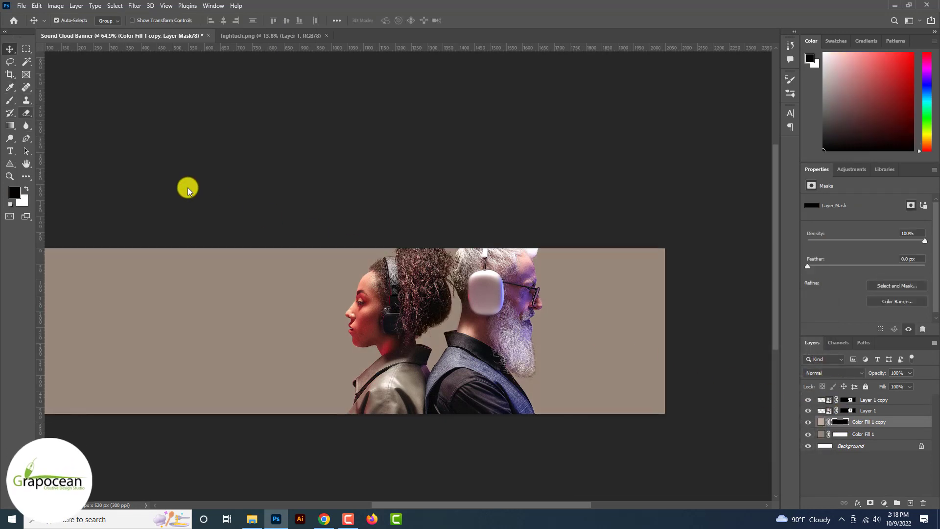
# Step: Draw a gradient on the copy's mask so the banner's right side turns lighter
pyautogui.press('g')
pyautogui.moveTo(168, 297); pyautogui.dragTo(627, 353)
pyautogui.scroll(-4, 628, 354)
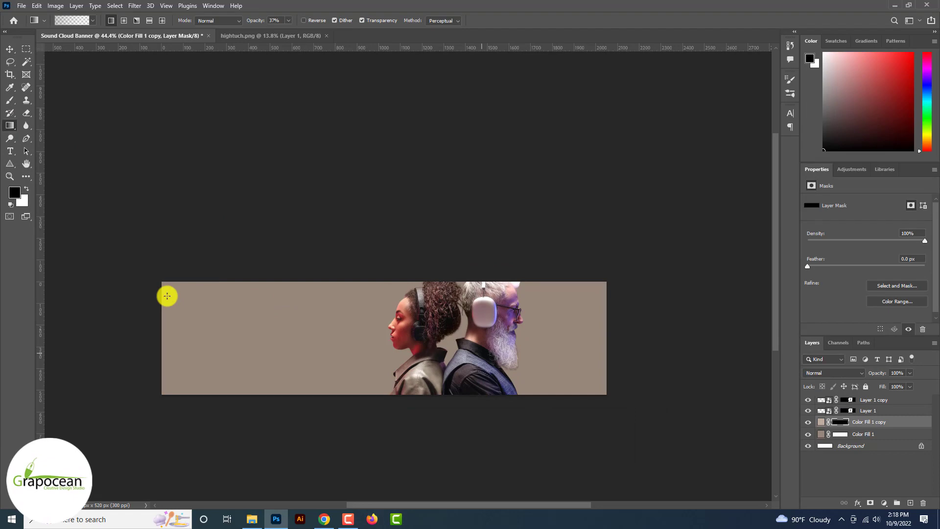
pyautogui.moveTo(451, 335); pyautogui.dragTo(247, 330)
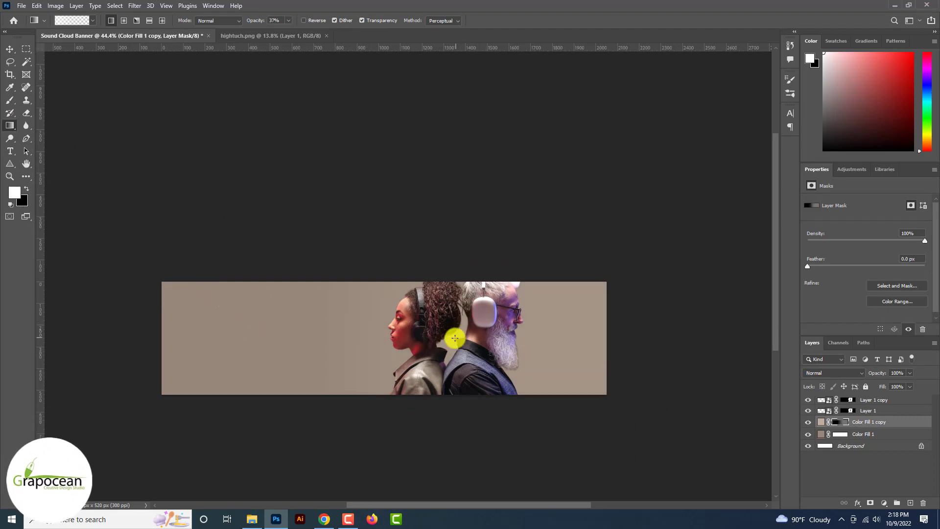
pyautogui.moveTo(455, 338); pyautogui.dragTo(276, 334)
pyautogui.scroll(4, 248, 337)
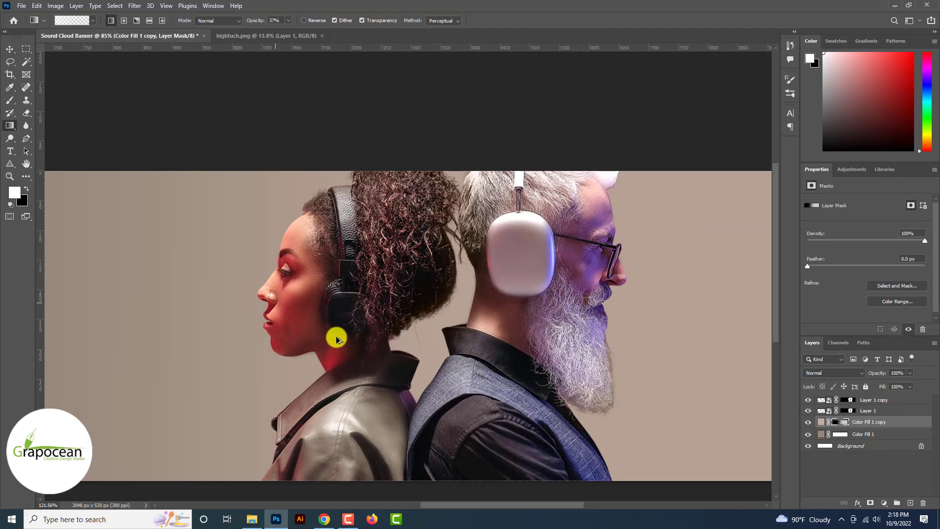
pyautogui.scroll(-2, 336, 335)
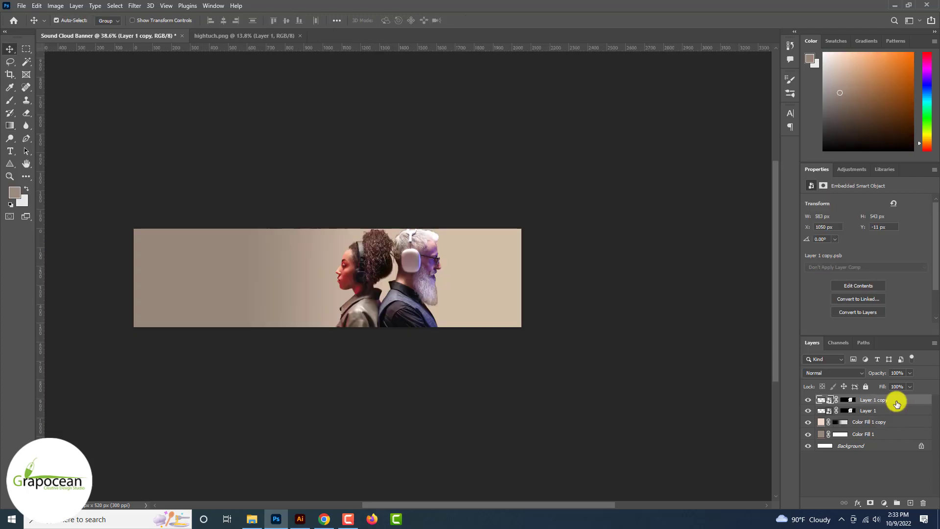
# Step: Rasterize Layer 1 copy and apply its layer mask permanently
pyautogui.rightClick(895, 398)
pyautogui.click(811, 269)
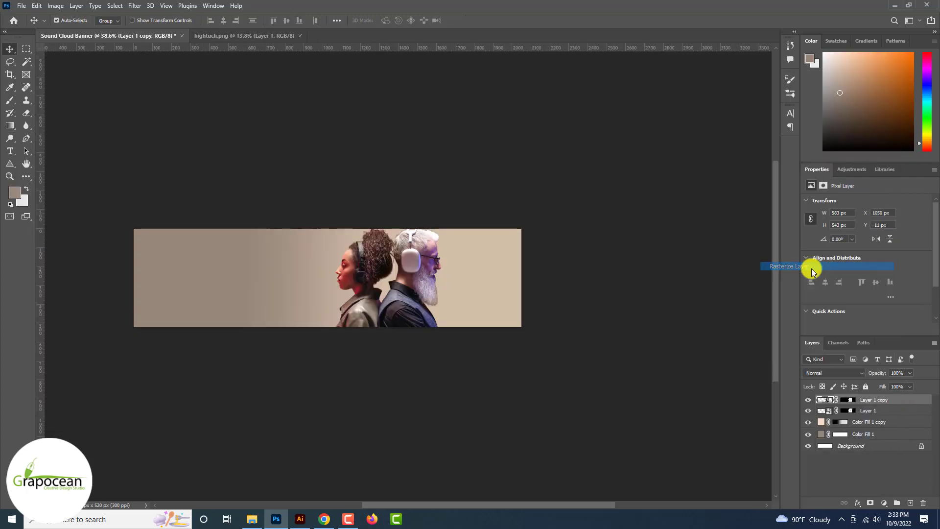
pyautogui.scroll(6, 812, 270)
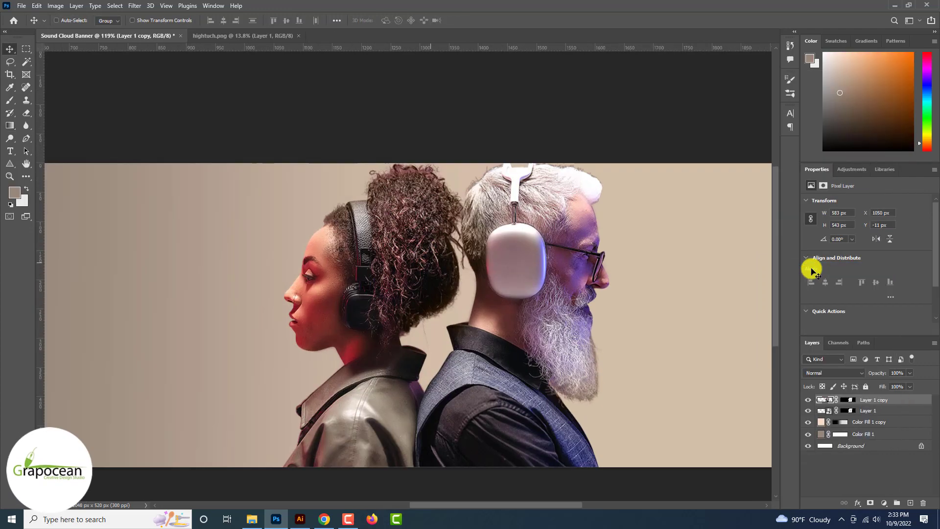
pyautogui.rightClick(836, 399)
pyautogui.click(859, 423)
# Step: Open Image > Adjustments > Match Color and choose hightuch.png as the source
pyautogui.click(55, 6)
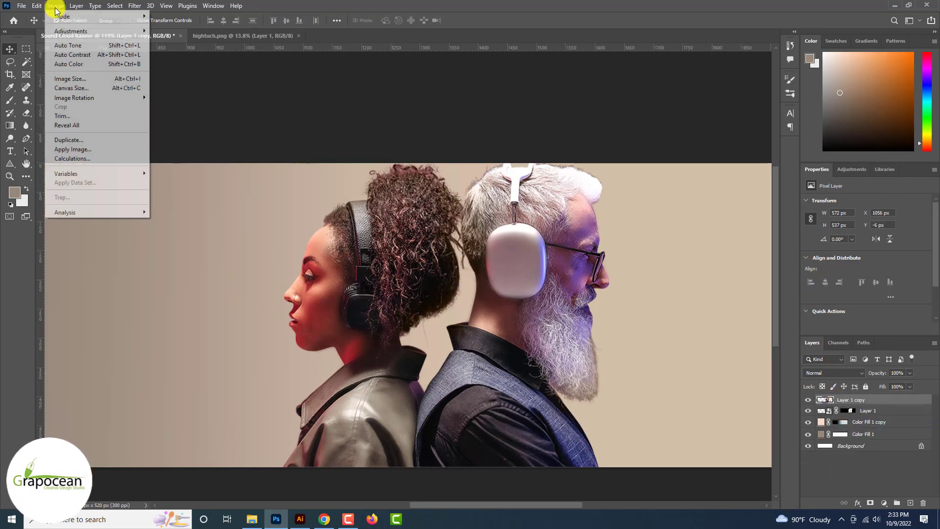
pyautogui.moveTo(74, 98)
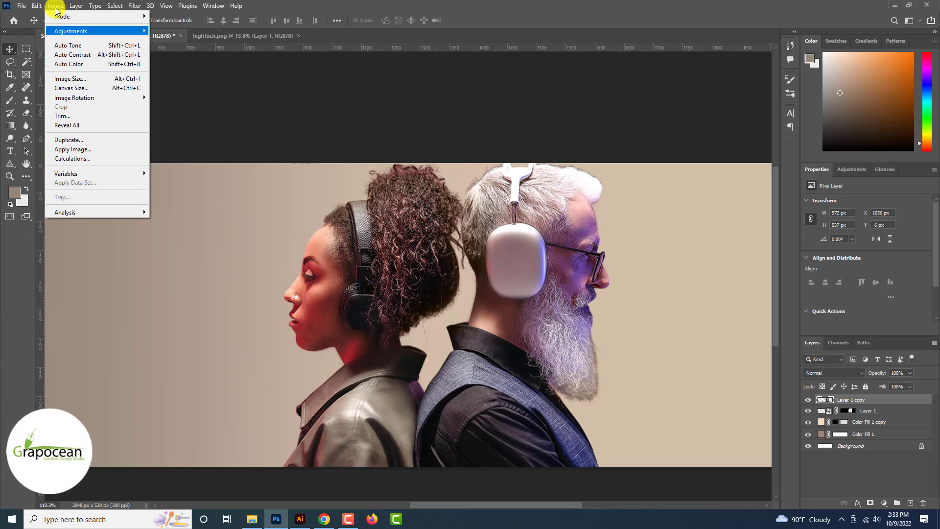
pyautogui.moveTo(74, 31)
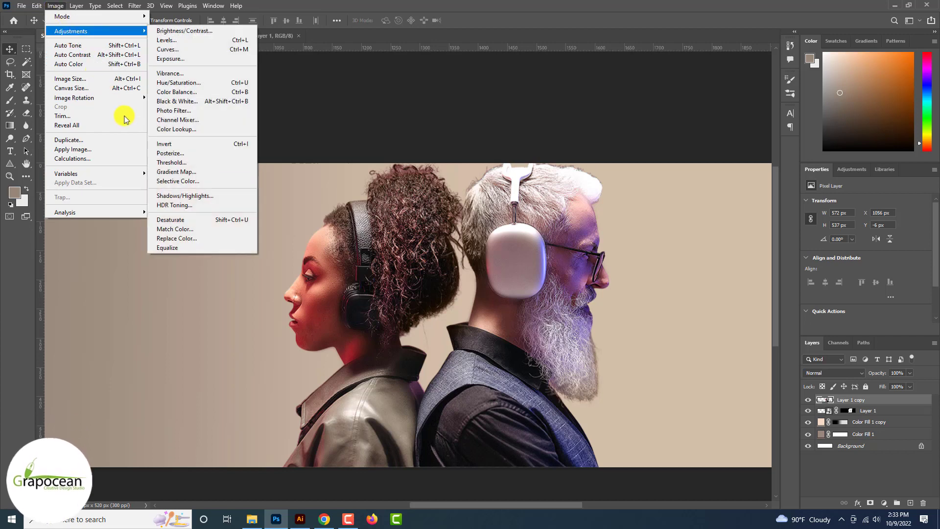
pyautogui.click(194, 230)
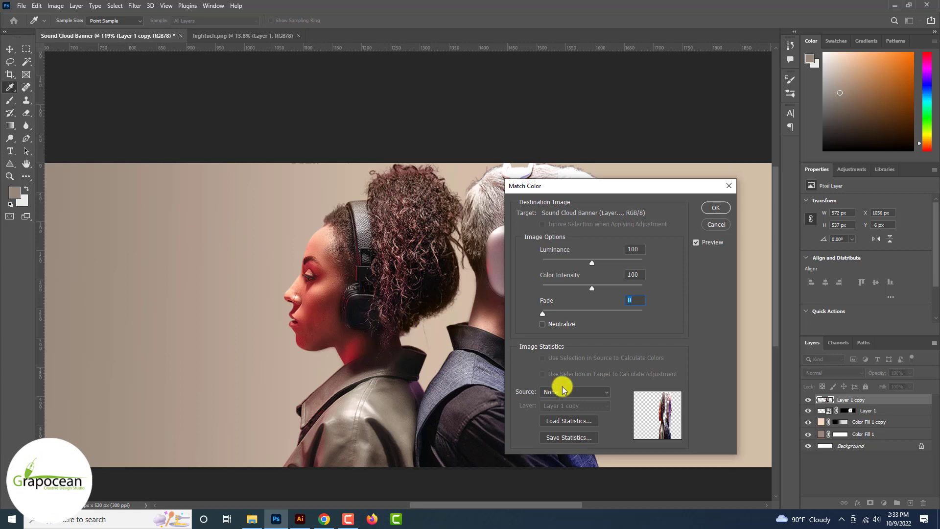
pyautogui.click(589, 392)
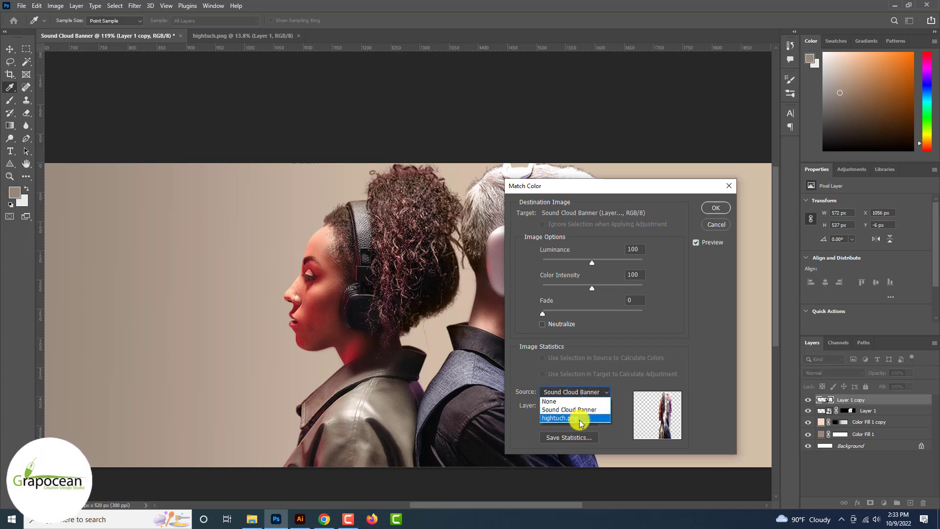
pyautogui.click(578, 418)
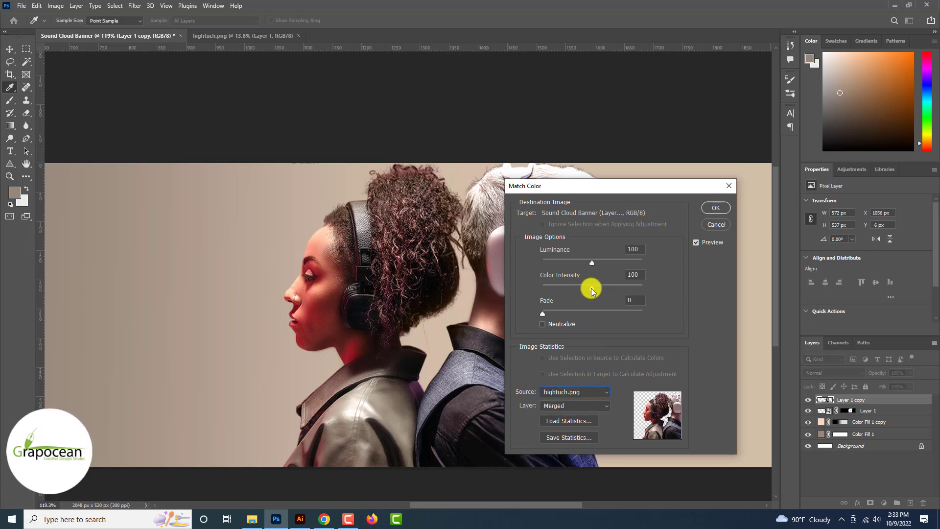
# Step: Set Luminance 155, Color Intensity 62 and Fade 59, then apply the match
pyautogui.moveTo(592, 288); pyautogui.dragTo(629, 289)
pyautogui.moveTo(592, 262)
pyautogui.mouseDown()
pyautogui.moveTo(627, 263)
pyautogui.moveTo(607, 263)
pyautogui.mouseUp()
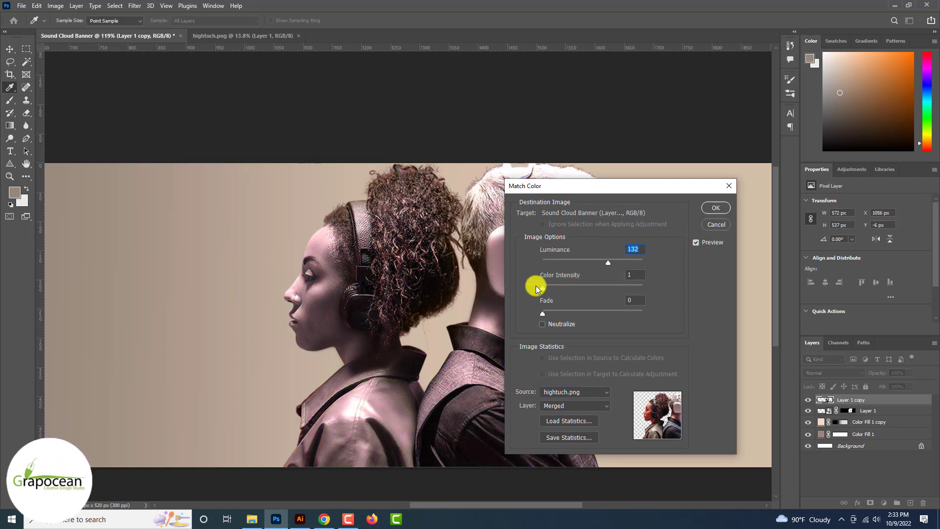
pyautogui.moveTo(557, 289); pyautogui.dragTo(574, 289)
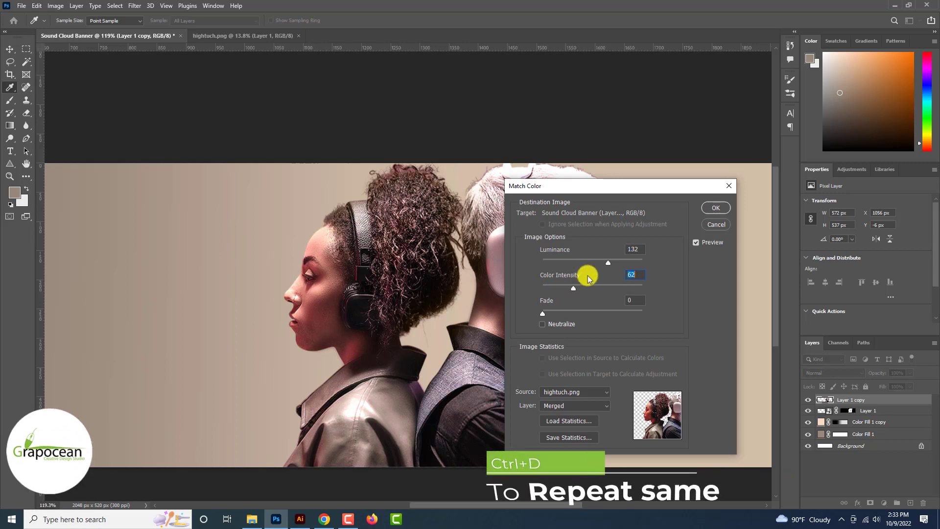
pyautogui.moveTo(647, 263); pyautogui.dragTo(621, 263)
pyautogui.moveTo(543, 313); pyautogui.dragTo(601, 308)
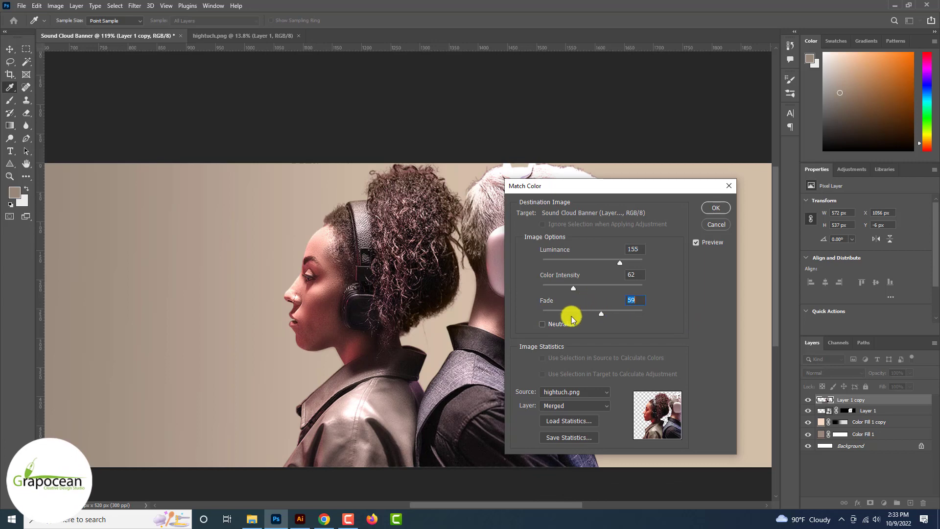
pyautogui.click(555, 323)
pyautogui.click(555, 323)
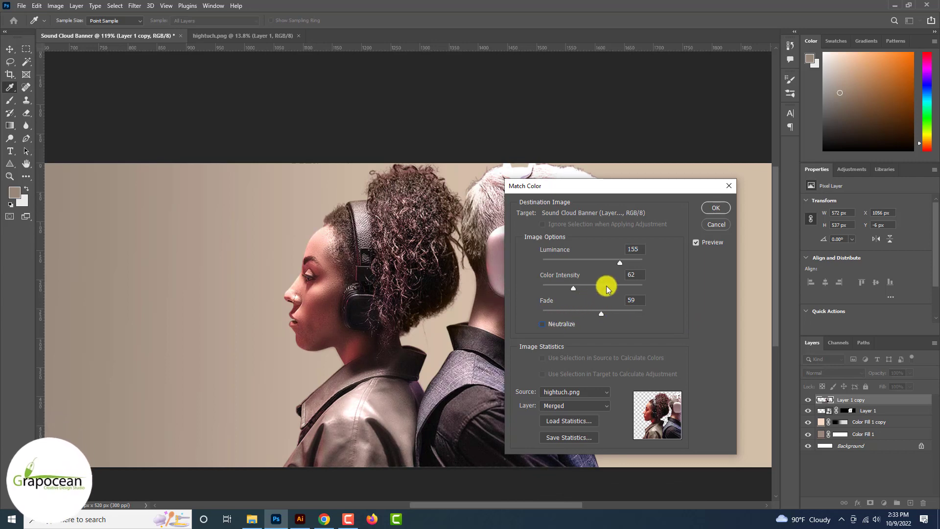
pyautogui.click(716, 209)
pyautogui.scroll(-3, 573, 309)
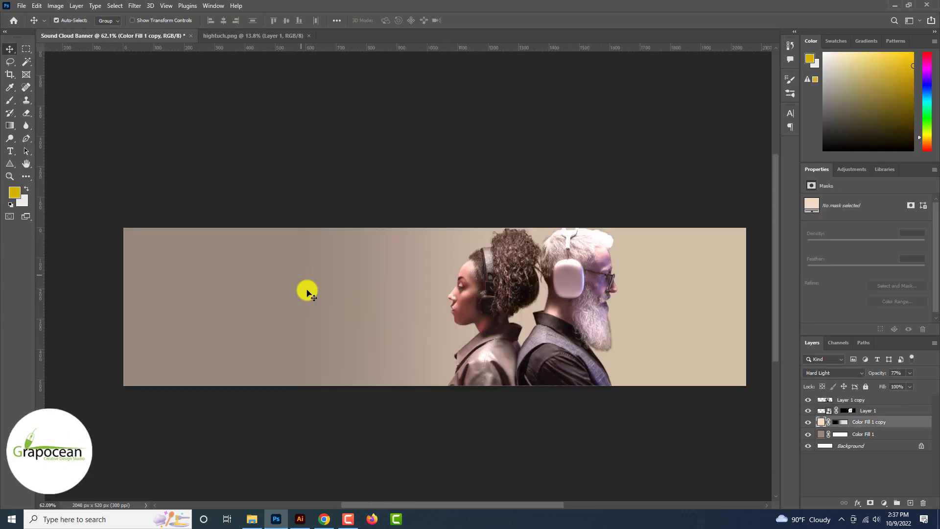
# Step: Draw a triangle with no stroke and the recent yellow fill
pyautogui.rightClick(7, 170)
pyautogui.click(46, 184)
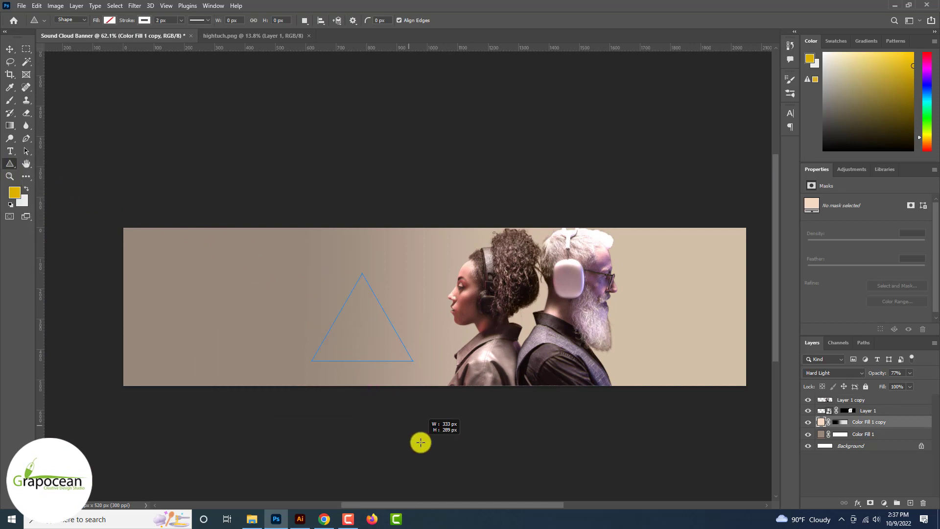
pyautogui.moveTo(421, 443); pyautogui.dragTo(421, 442)
pyautogui.click(144, 20)
pyautogui.click(86, 35)
pyautogui.click(105, 23)
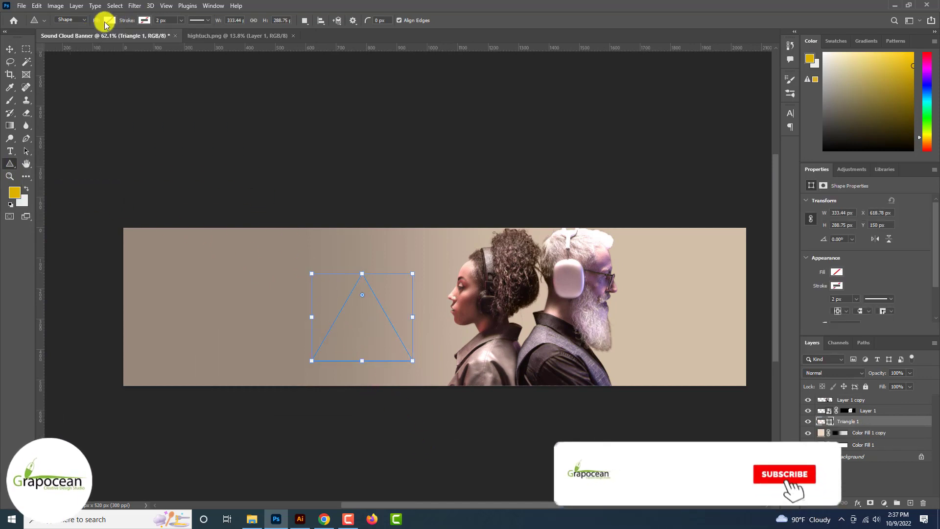
pyautogui.click(106, 21)
pyautogui.click(47, 73)
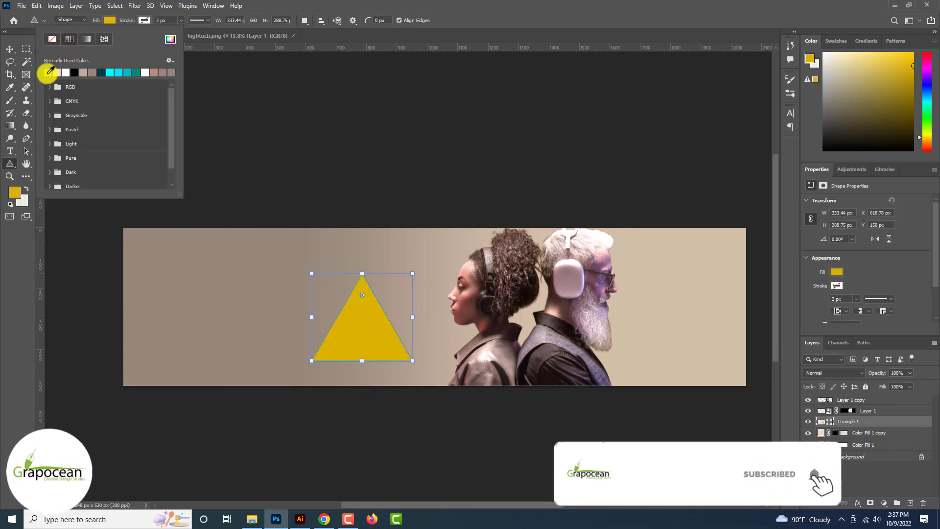
# Step: Move the yellow triangle up and right and enlarge it around its centre
pyautogui.click(10, 49)
pyautogui.moveTo(367, 325); pyautogui.dragTo(396, 304)
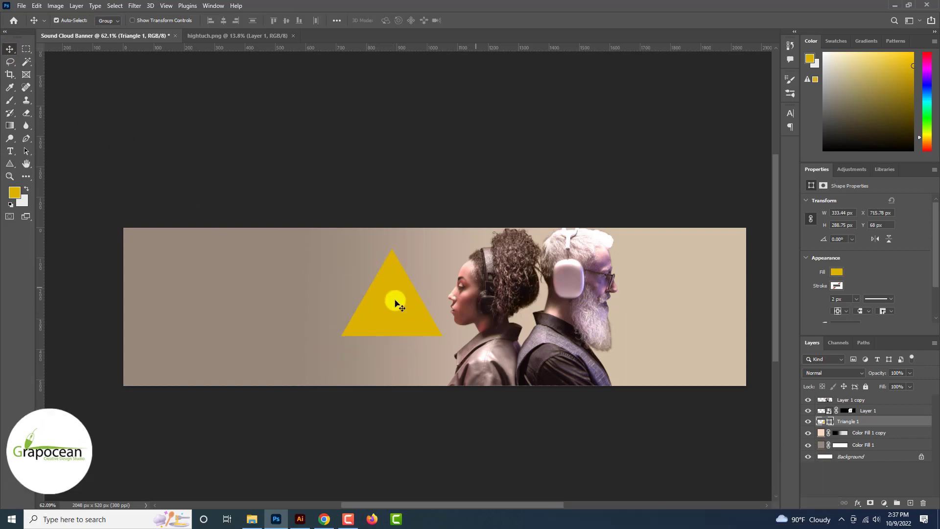
pyautogui.hotkey('ctrl', 't')
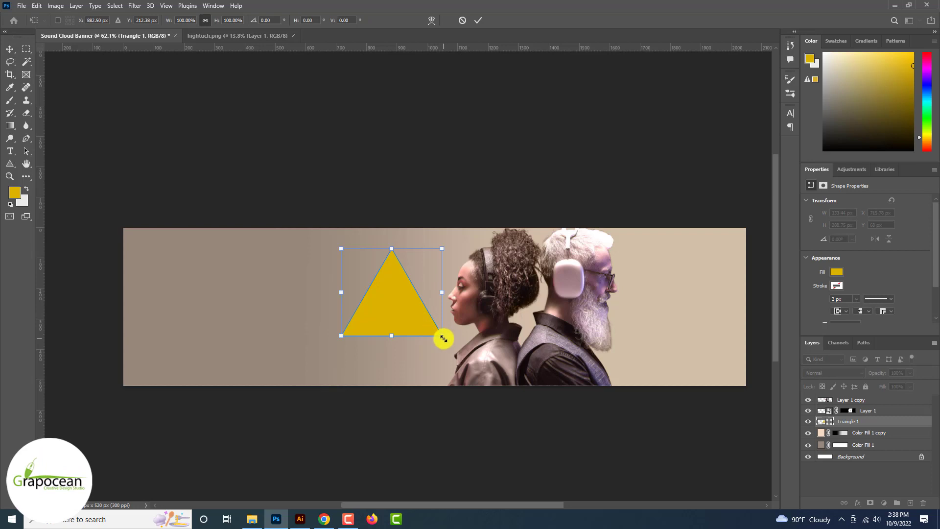
pyautogui.moveTo(443, 338); pyautogui.dragTo(482, 373)
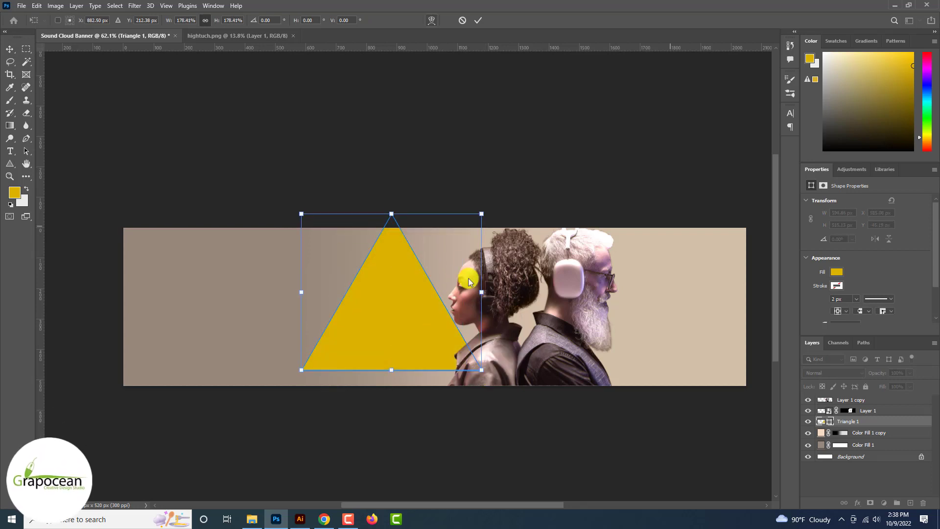
# Step: Warp the triangle with an Arc preset into a curved swoosh and shift it right
pyautogui.click(431, 20)
pyautogui.click(220, 20)
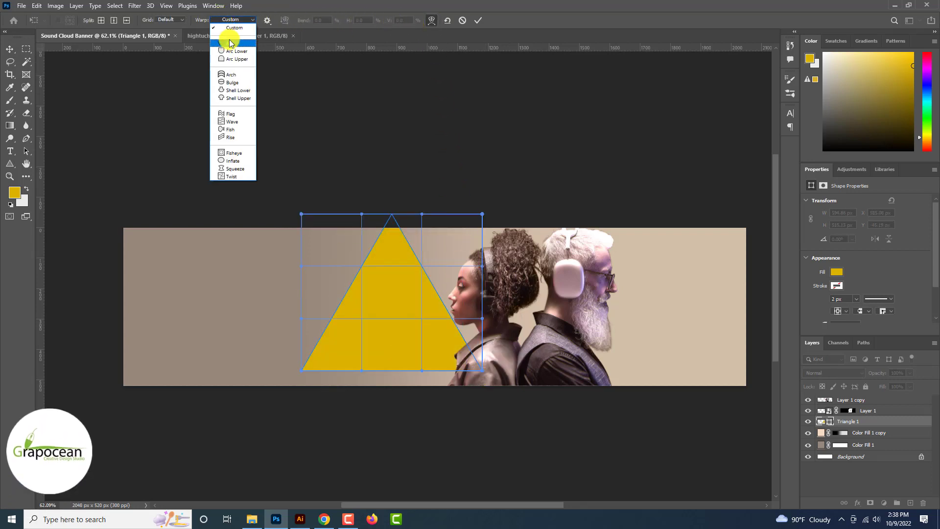
pyautogui.click(229, 43)
pyautogui.moveTo(306, 21); pyautogui.dragTo(453, 59)
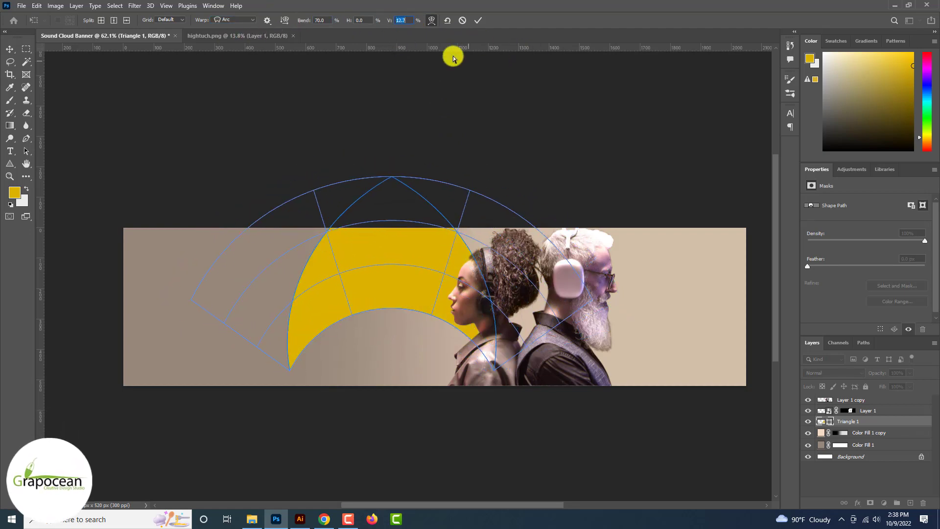
pyautogui.moveTo(306, 20); pyautogui.dragTo(666, 299)
pyautogui.press('Return')
pyautogui.click(442, 187)
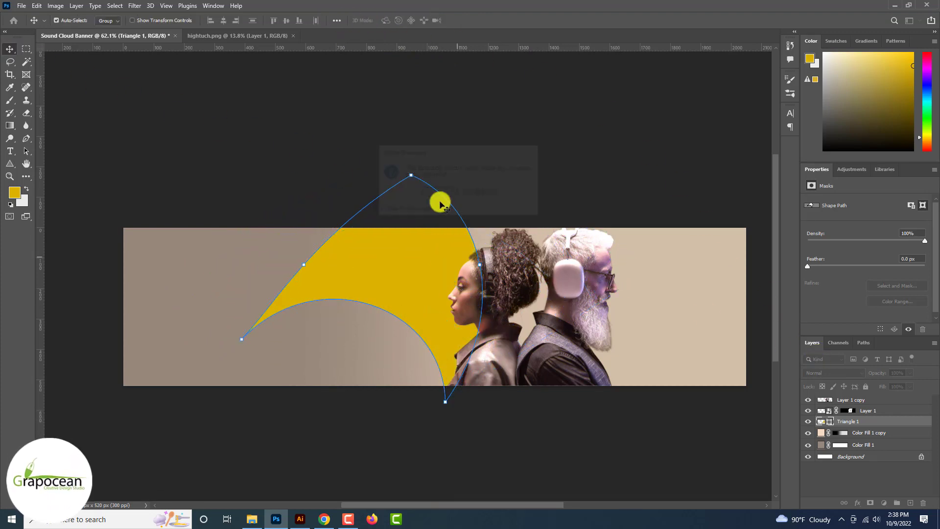
pyautogui.press('v')
pyautogui.moveTo(408, 300); pyautogui.dragTo(553, 314)
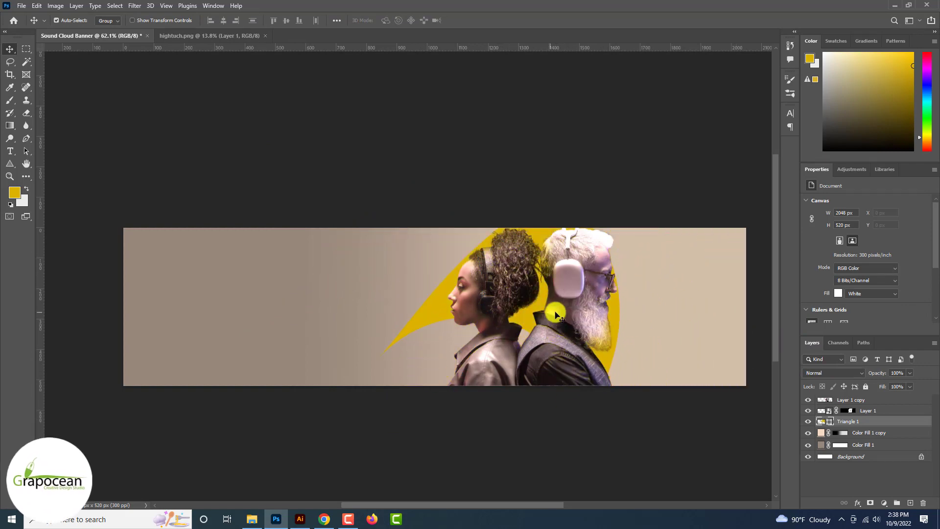
# Step: Move the yellow shape down so it sits behind the people photo
pyautogui.click(545, 438)
pyautogui.scroll(-1, 498, 382)
pyautogui.scroll(-1, 499, 382)
pyautogui.scroll(3, 456, 330)
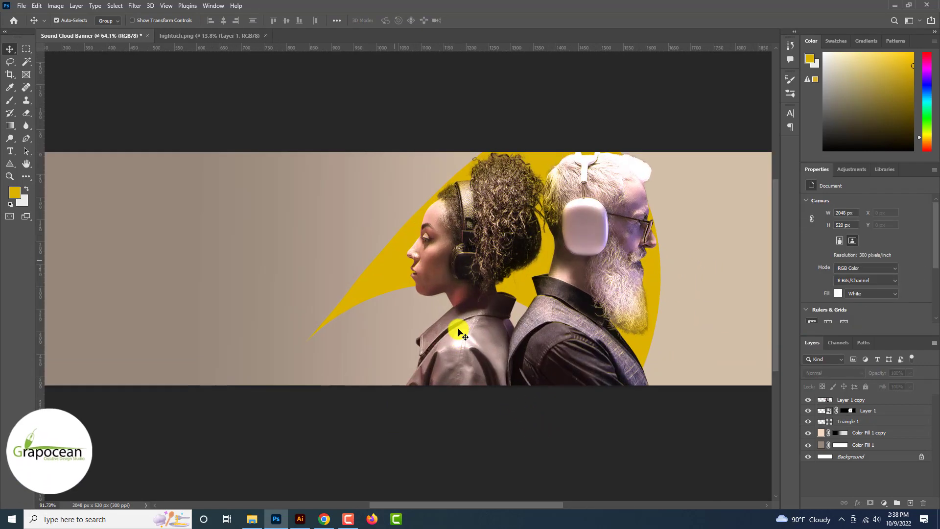
pyautogui.scroll(1, 388, 279)
pyautogui.moveTo(388, 279); pyautogui.dragTo(373, 304)
pyautogui.scroll(-6, 365, 288)
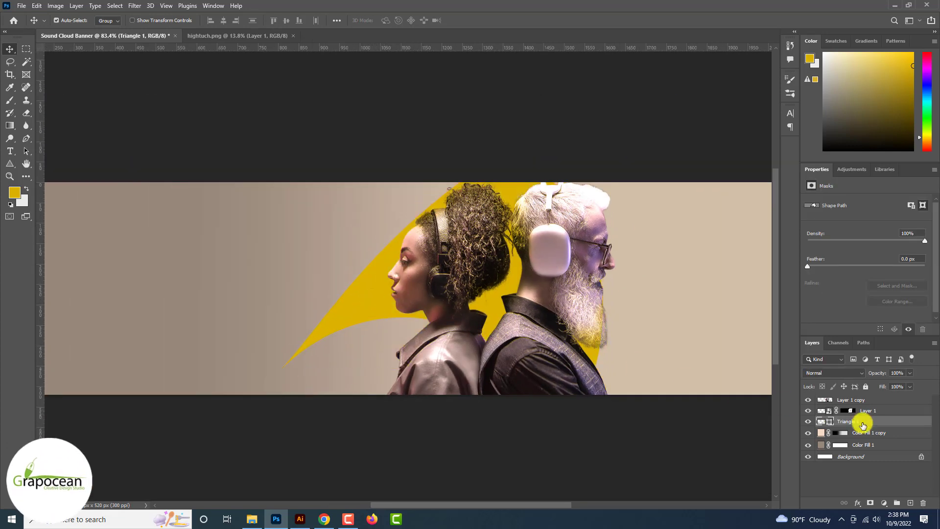
# Step: Toggle the people photo's visibility a few times to check the yellow shape beneath
pyautogui.click(811, 413)
pyautogui.click(811, 413)
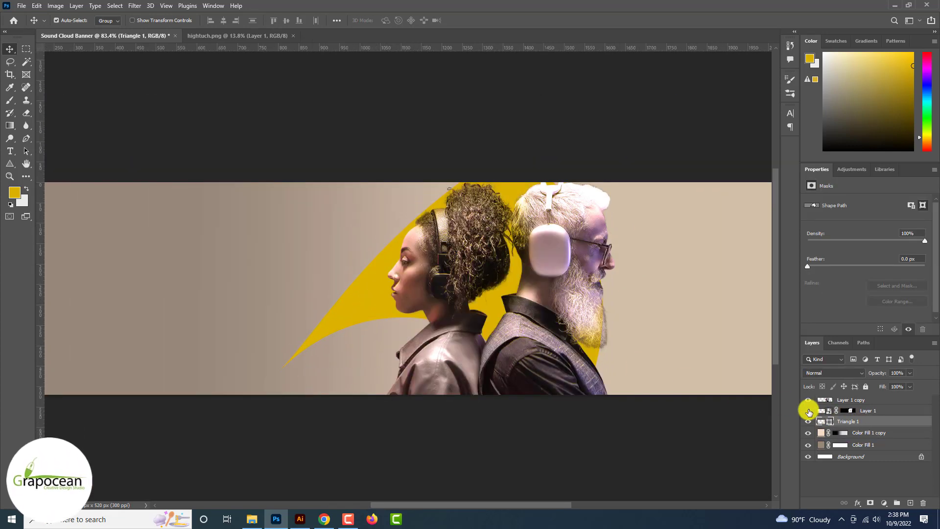
pyautogui.click(810, 413)
pyautogui.click(809, 412)
pyautogui.click(809, 413)
pyautogui.click(808, 413)
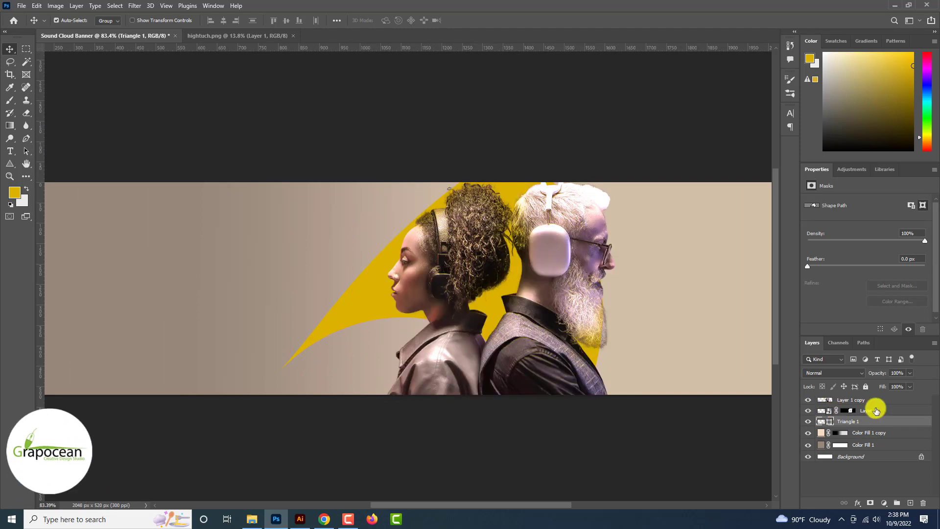
# Step: Set the people photo layer (Layer 1) to Soft Light blending
pyautogui.click(862, 410)
pyautogui.click(831, 372)
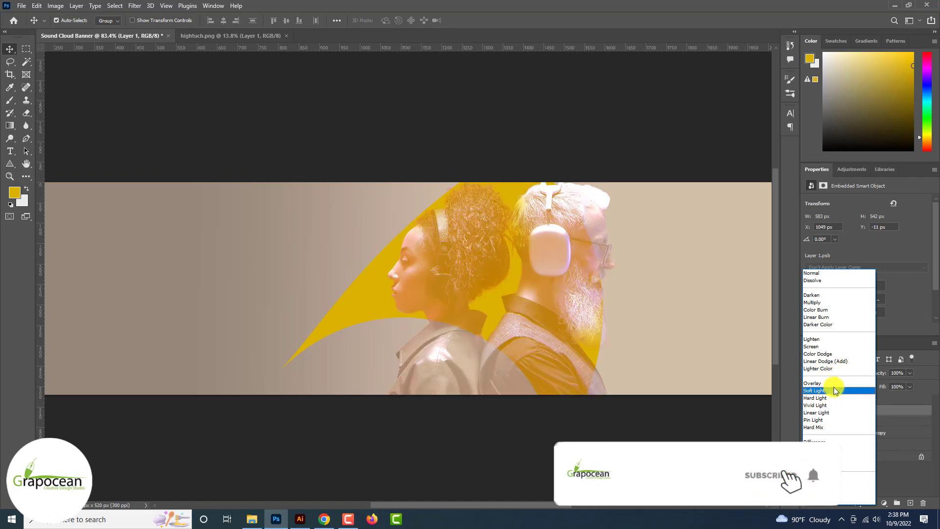
pyautogui.click(834, 390)
pyautogui.rightClick(872, 421)
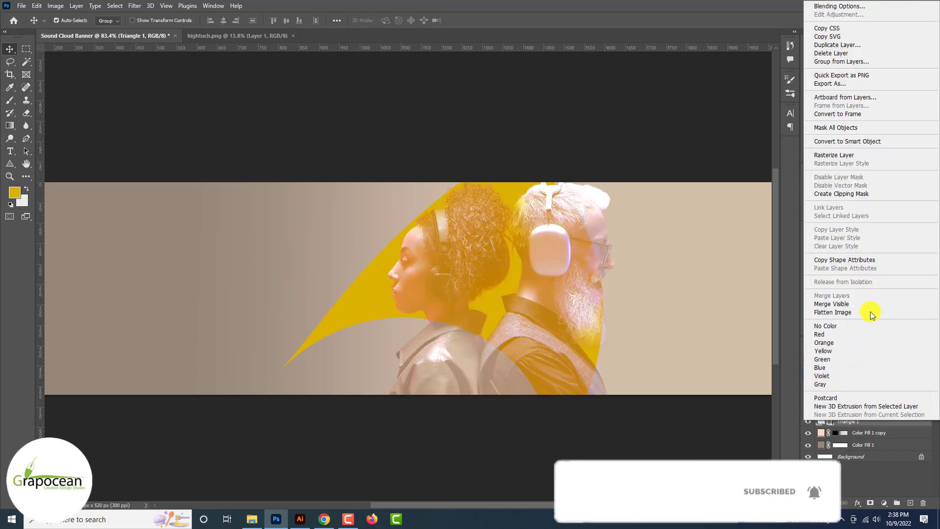
# Step: Enable an Inner Shadow on Triangle 1 and adjust its opacity, size and distance
pyautogui.click(834, 8)
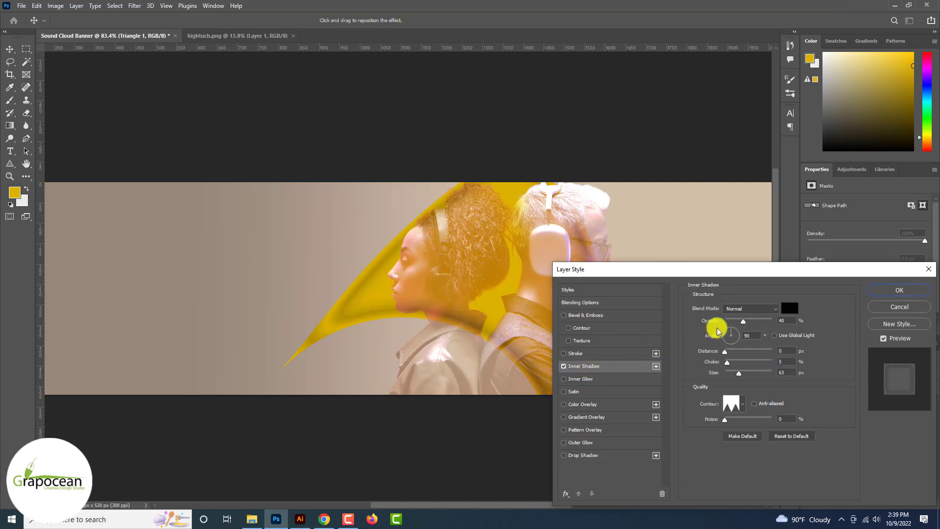
pyautogui.moveTo(743, 321); pyautogui.dragTo(784, 319)
pyautogui.moveTo(739, 372)
pyautogui.mouseDown()
pyautogui.moveTo(725, 376)
pyautogui.moveTo(762, 352)
pyautogui.moveTo(730, 356)
pyautogui.mouseUp()
pyautogui.moveTo(771, 321); pyautogui.dragTo(730, 352)
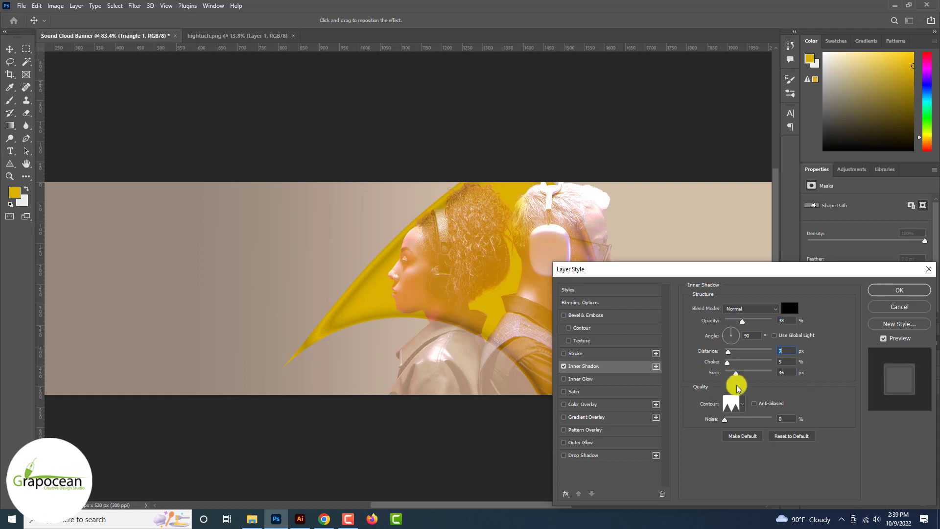
# Step: Pick a rounded shadow contour, retune distance, size and opacity, and apply the inner shadow
pyautogui.click(742, 404)
pyautogui.click(720, 424)
pyautogui.click(728, 428)
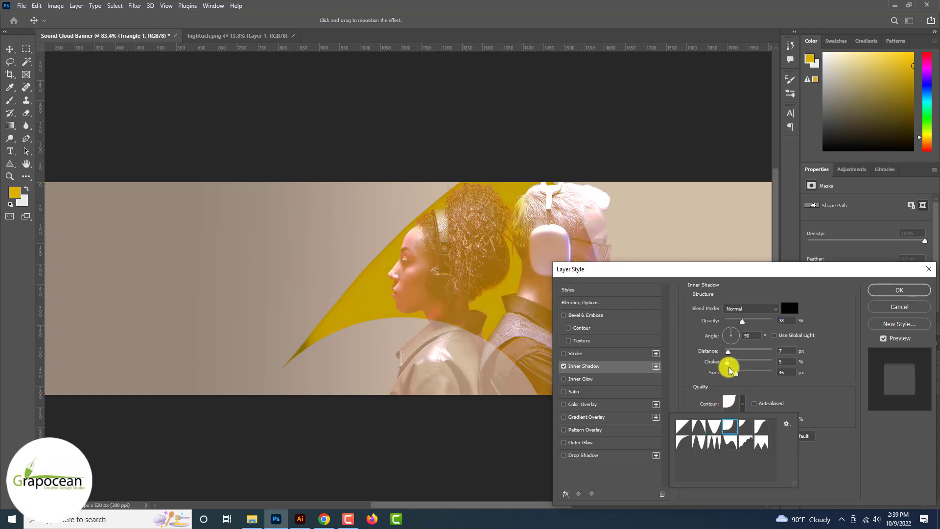
pyautogui.moveTo(728, 351); pyautogui.dragTo(757, 323)
pyautogui.moveTo(736, 373)
pyautogui.mouseDown()
pyautogui.moveTo(762, 371)
pyautogui.moveTo(737, 372)
pyautogui.mouseUp()
pyautogui.moveTo(739, 321); pyautogui.dragTo(744, 375)
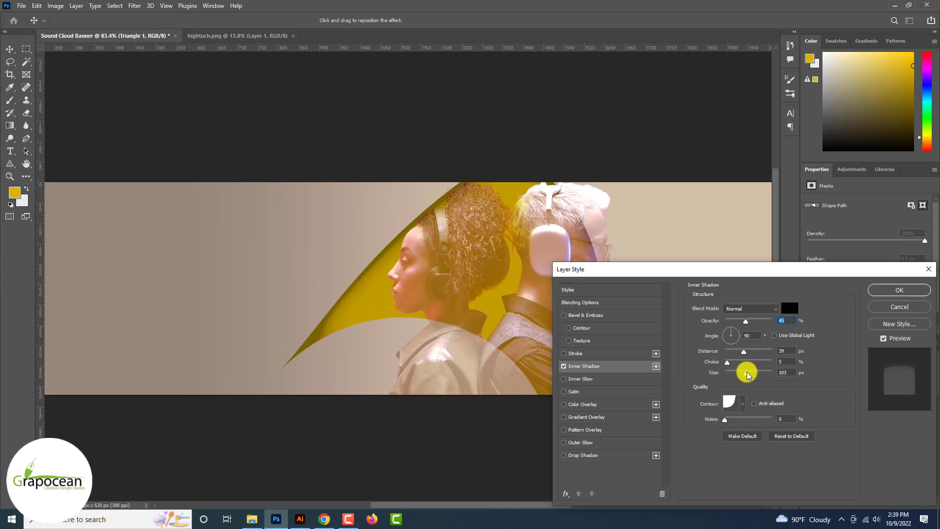
pyautogui.click(899, 290)
pyautogui.scroll(-2, 688, 367)
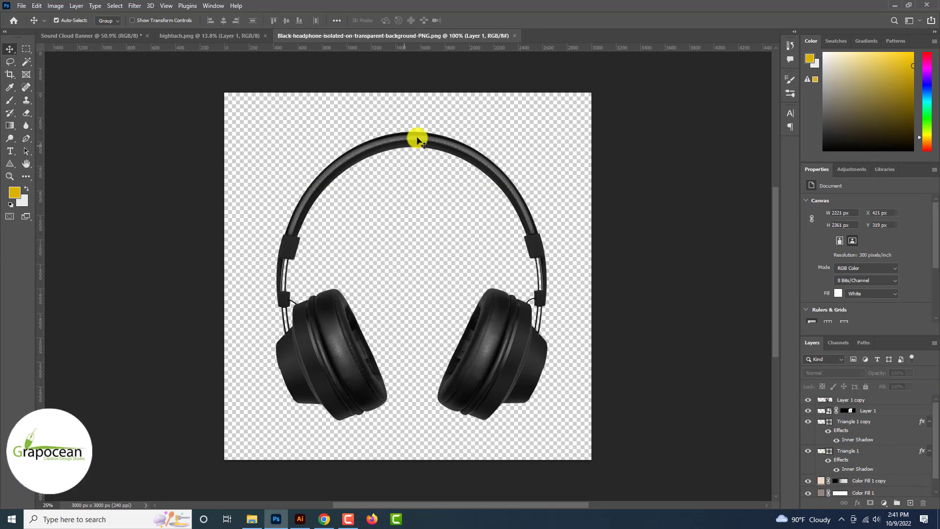
# Step: Bring the headphones image into the banner and scale it down to about 22%
pyautogui.moveTo(416, 139); pyautogui.dragTo(93, 34)
pyautogui.moveTo(418, 332); pyautogui.dragTo(418, 333)
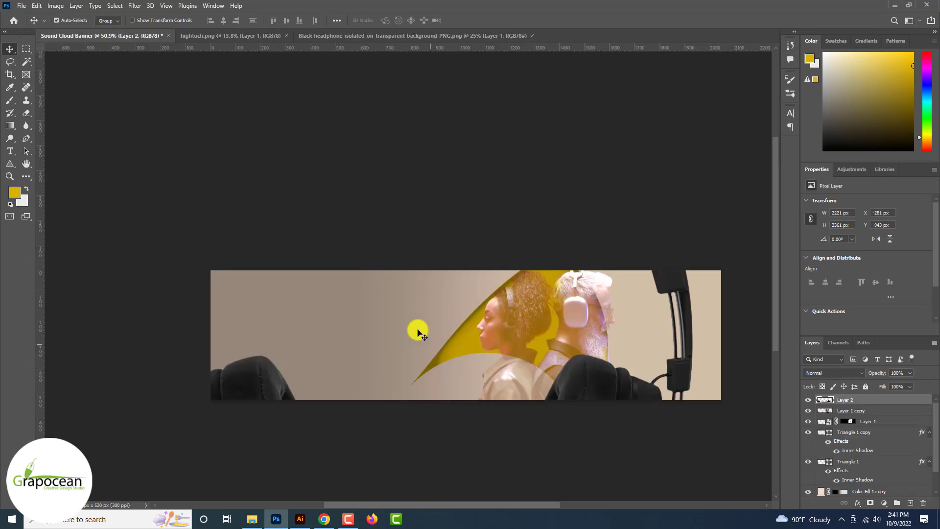
pyautogui.hotkey('ctrl', 't')
pyautogui.scroll(-3, 600, 441)
pyautogui.moveTo(657, 491); pyautogui.dragTo(482, 396)
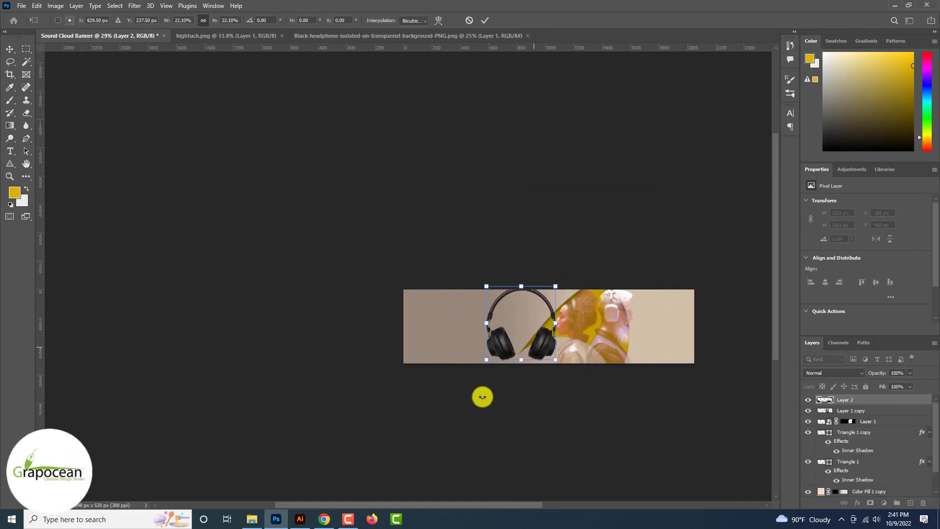
pyautogui.click(488, 22)
pyautogui.scroll(1, 521, 321)
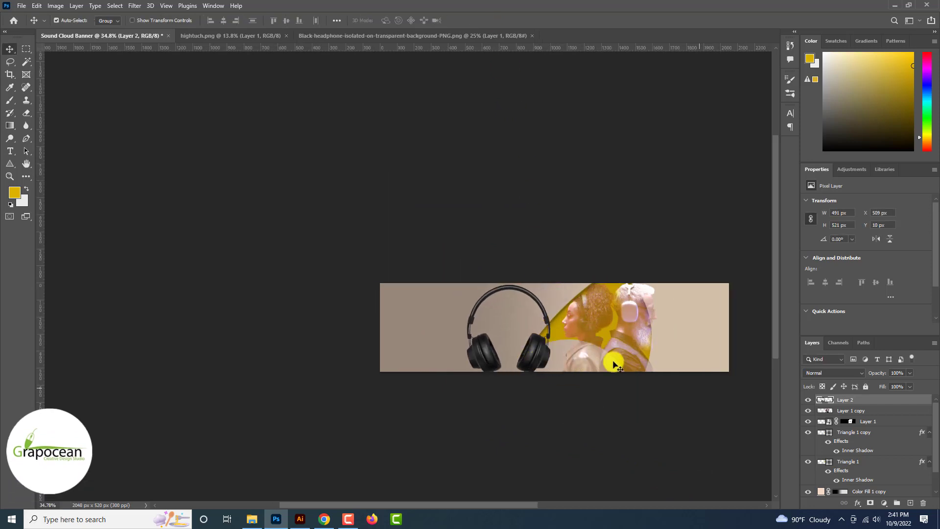
# Step: Set the headphones layer to Soft Light blending
pyautogui.click(831, 374)
pyautogui.press('Down')
pyautogui.press('Down')
pyautogui.press('Down')
pyautogui.press('Down')
pyautogui.press('Down')
pyautogui.press('Down')
pyautogui.press('Down')
pyautogui.press('Down')
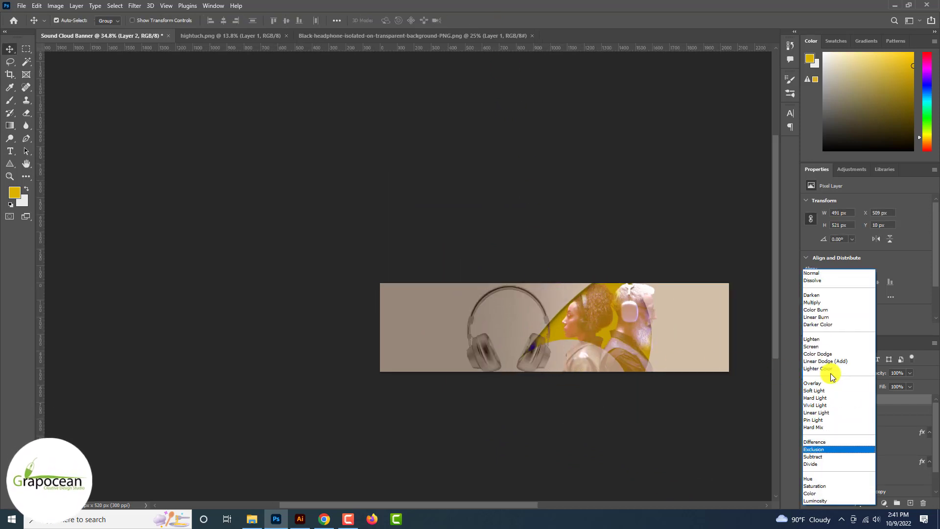
pyautogui.press('Up')
pyautogui.press('Up')
pyautogui.press('Up')
pyautogui.press('Up')
pyautogui.press('Up')
pyautogui.press('Up')
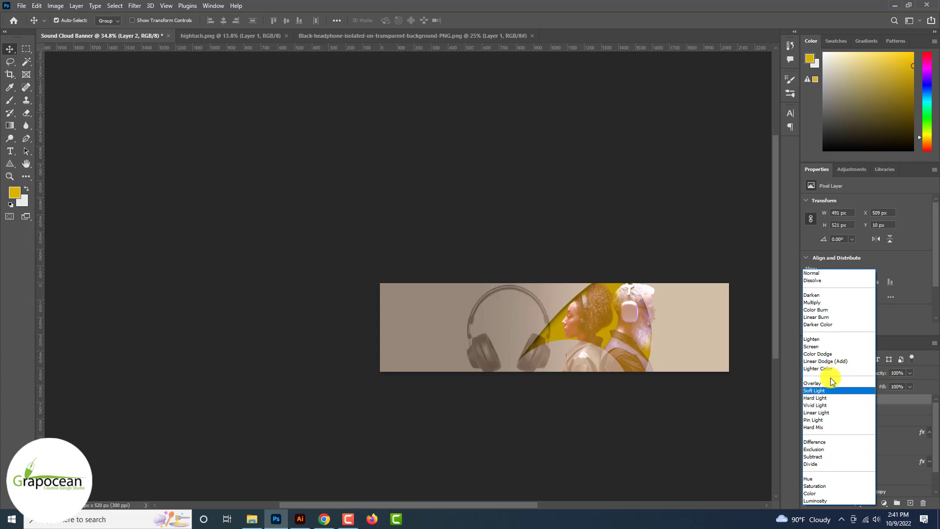
pyautogui.click(829, 387)
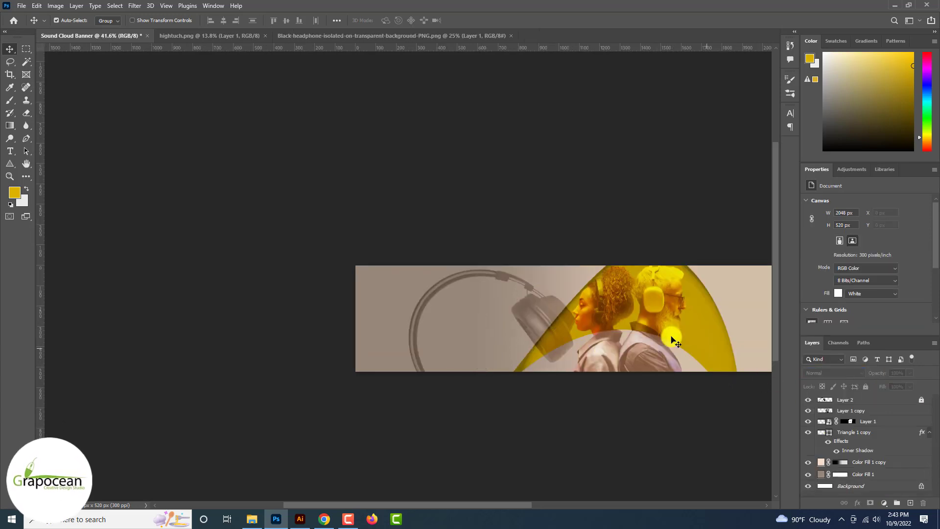
pyautogui.scroll(3, 674, 339)
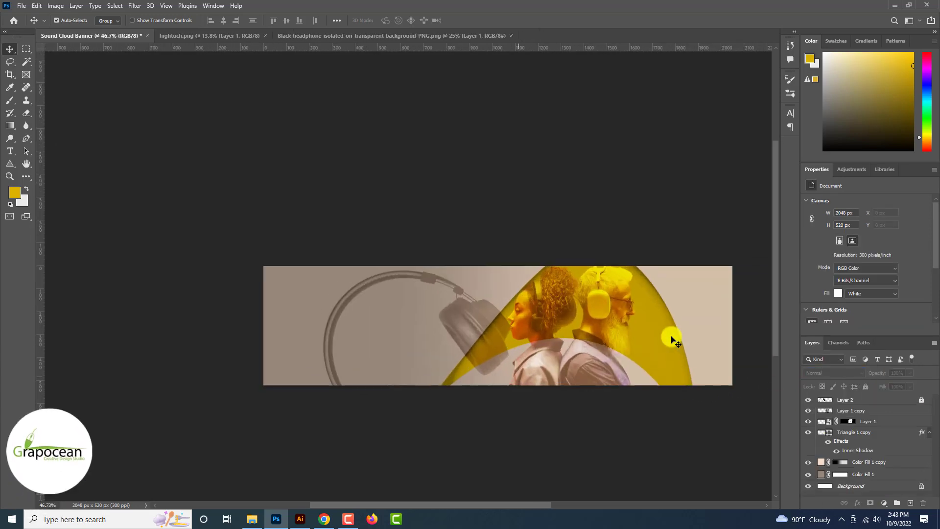
pyautogui.scroll(2, 523, 339)
# Step: Try moving the yellow arch, undo the move, and deselect it
pyautogui.moveTo(485, 348); pyautogui.dragTo(492, 338)
pyautogui.scroll(-5, 492, 340)
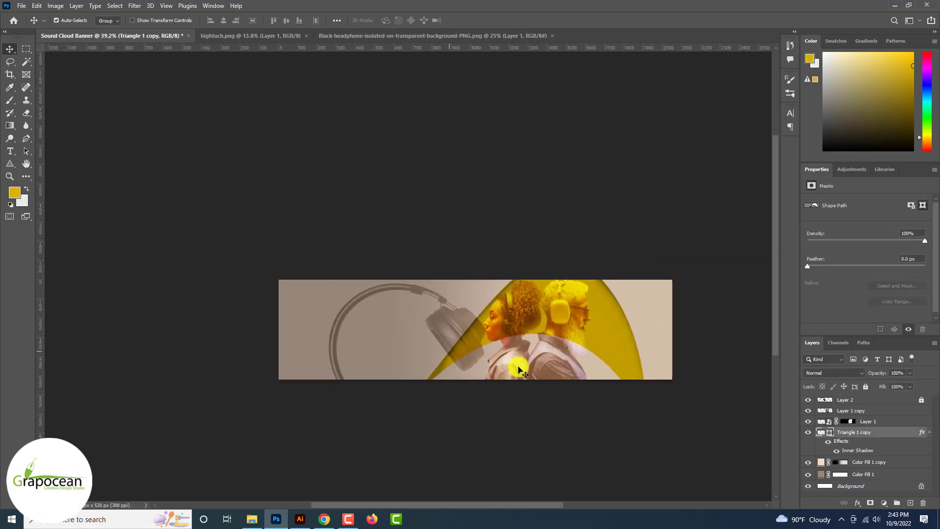
pyautogui.hotkey('ctrl', 'z')
pyautogui.click(602, 456)
# Step: Open Triangle 1 copy's inner shadow and raise its distance and opacity to 100%
pyautogui.scroll(5, 626, 324)
pyautogui.click(830, 433)
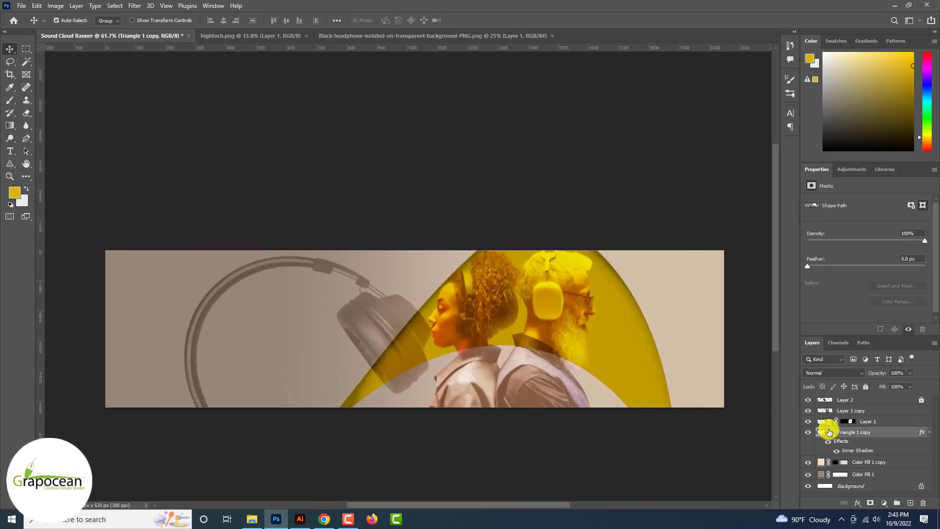
pyautogui.doubleClick(868, 451)
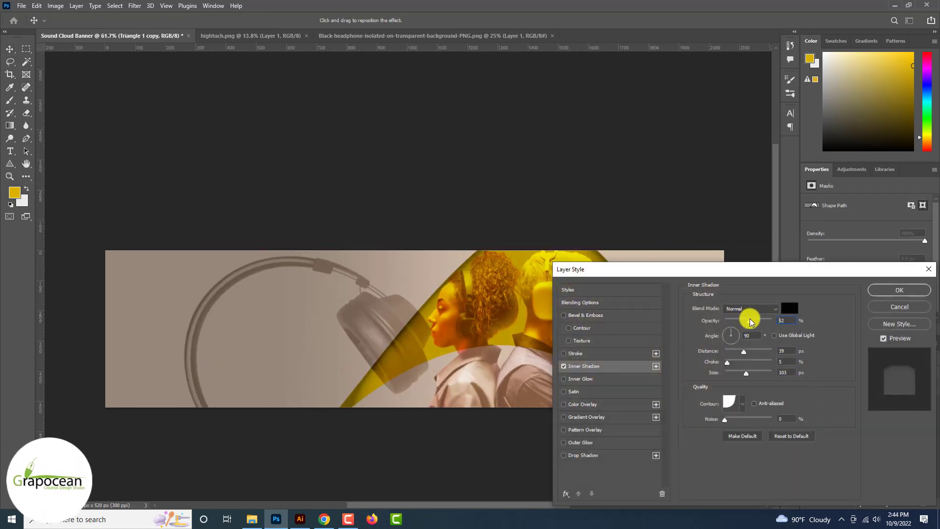
pyautogui.moveTo(743, 351); pyautogui.dragTo(748, 375)
pyautogui.moveTo(734, 321); pyautogui.dragTo(777, 319)
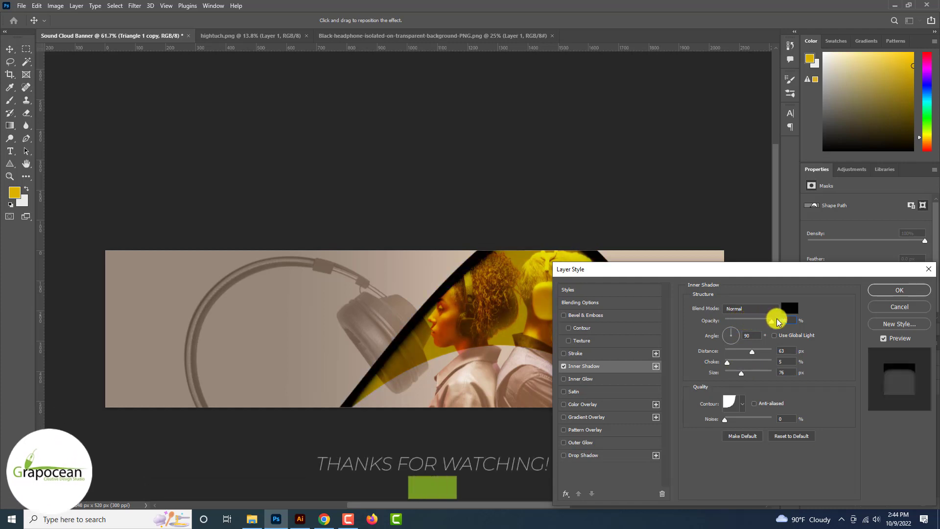
# Step: Switch the shadow blend mode to Soft Light, set 53 px distance and 79 px size, and apply
pyautogui.click(745, 309)
pyautogui.click(743, 324)
pyautogui.press('Down')
pyautogui.press('Down')
pyautogui.press('Down')
pyautogui.press('Down')
pyautogui.press('Down')
pyautogui.press('Down')
pyautogui.press('Down')
pyautogui.press('Down')
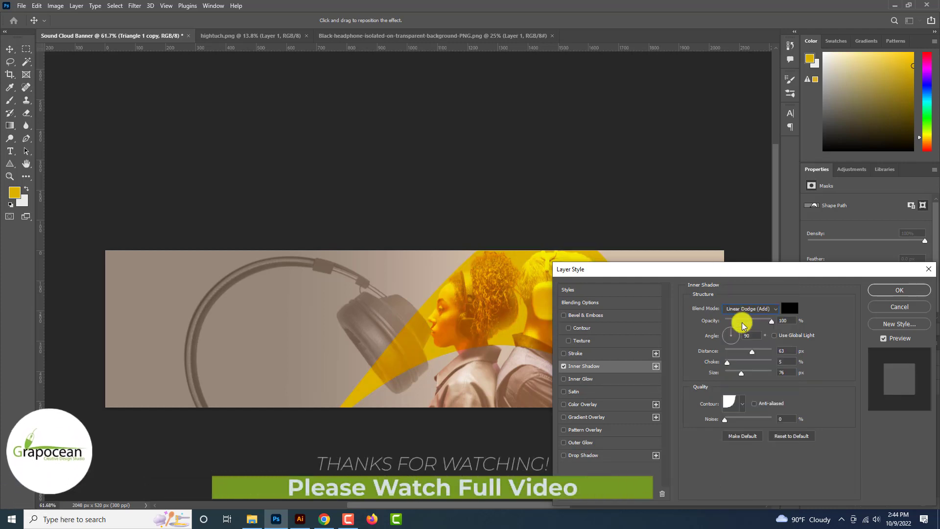
pyautogui.press('Up')
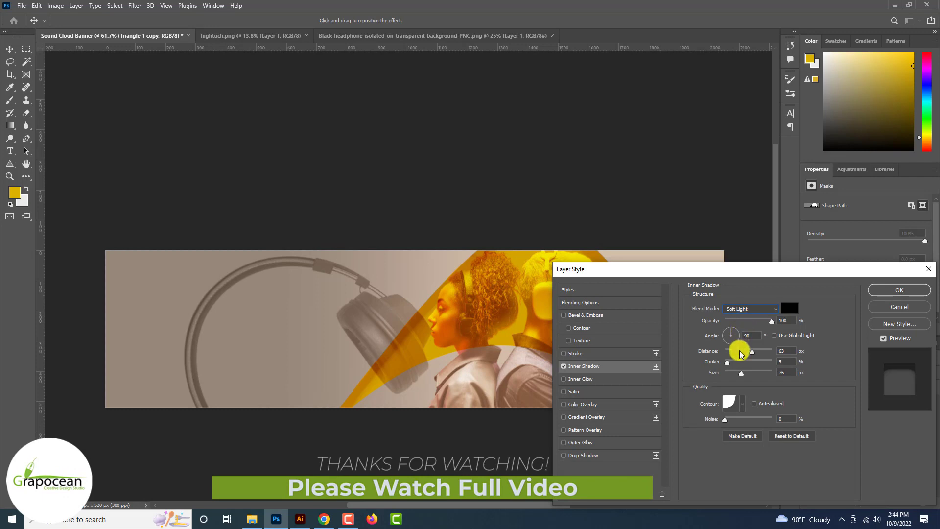
pyautogui.moveTo(741, 353)
pyautogui.mouseDown()
pyautogui.moveTo(742, 375)
pyautogui.moveTo(752, 356)
pyautogui.mouseUp()
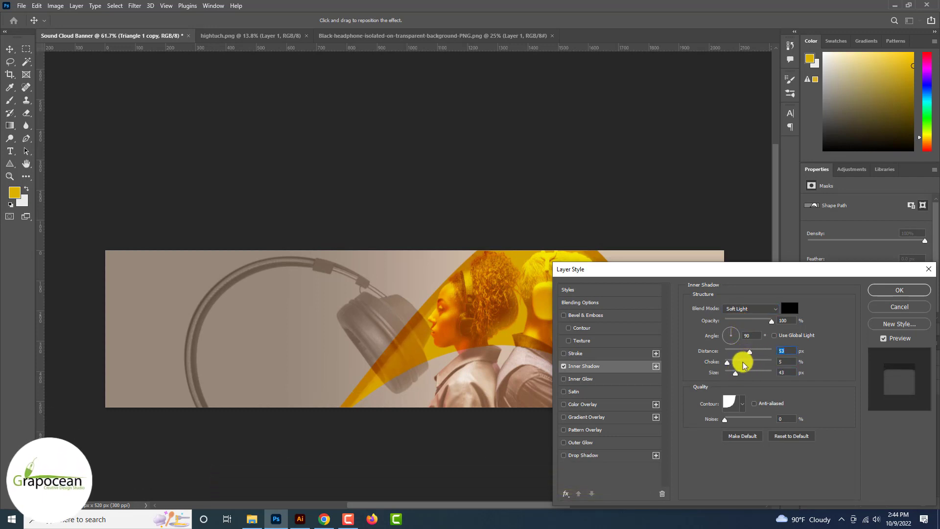
pyautogui.click(897, 290)
pyautogui.scroll(-5, 795, 342)
pyautogui.keyDown('ctrl'); pyautogui.click(546, 469); pyautogui.keyUp('ctrl')
pyautogui.scroll(-3, 546, 469)
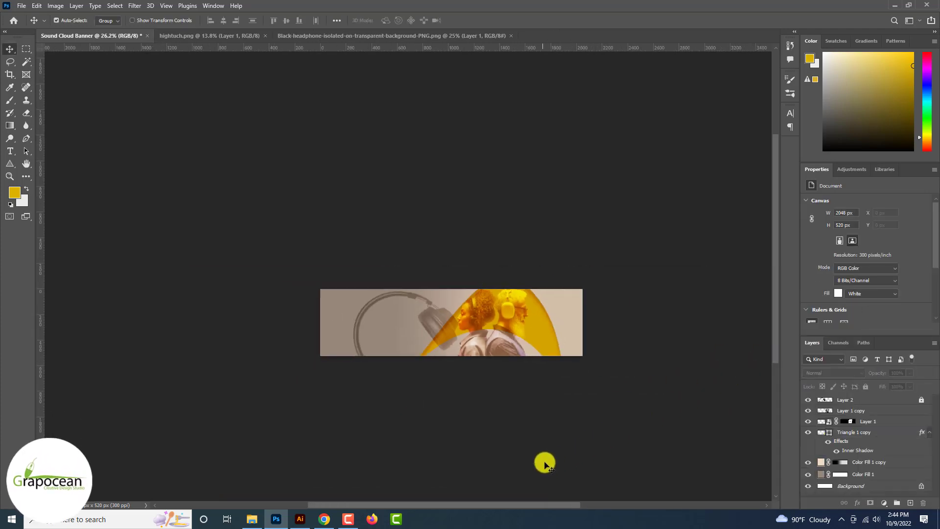
# Step: Enable a Multiply drop shadow on Triangle 1 copy with 10 px distance and 9 px size
pyautogui.scroll(2, 543, 460)
pyautogui.click(866, 433)
pyautogui.rightClick(867, 432)
pyautogui.click(854, 17)
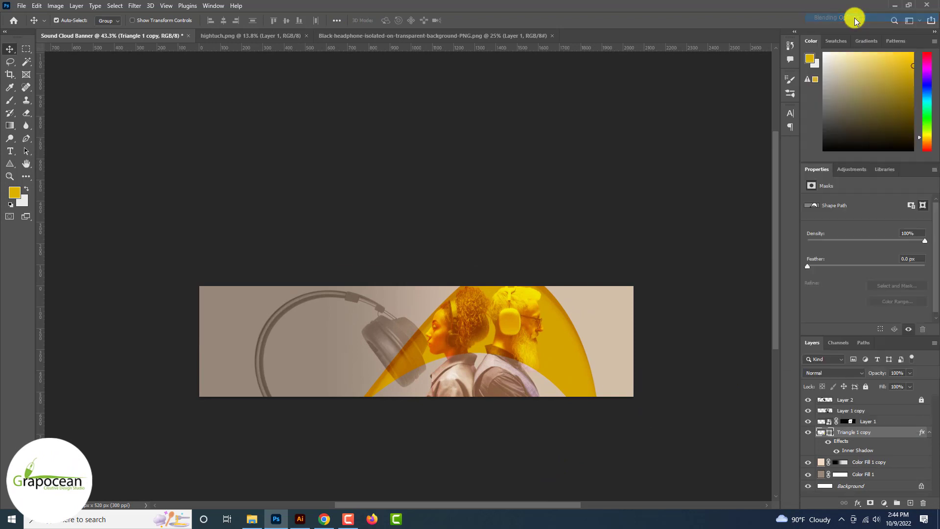
pyautogui.click(582, 456)
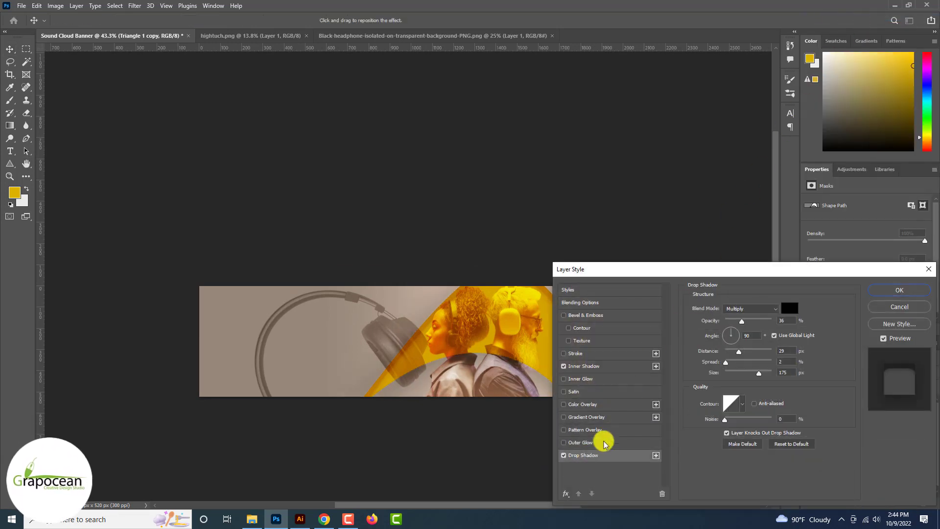
pyautogui.moveTo(741, 320)
pyautogui.mouseDown()
pyautogui.moveTo(758, 319)
pyautogui.moveTo(750, 321)
pyautogui.mouseUp()
pyautogui.moveTo(759, 373); pyautogui.dragTo(729, 372)
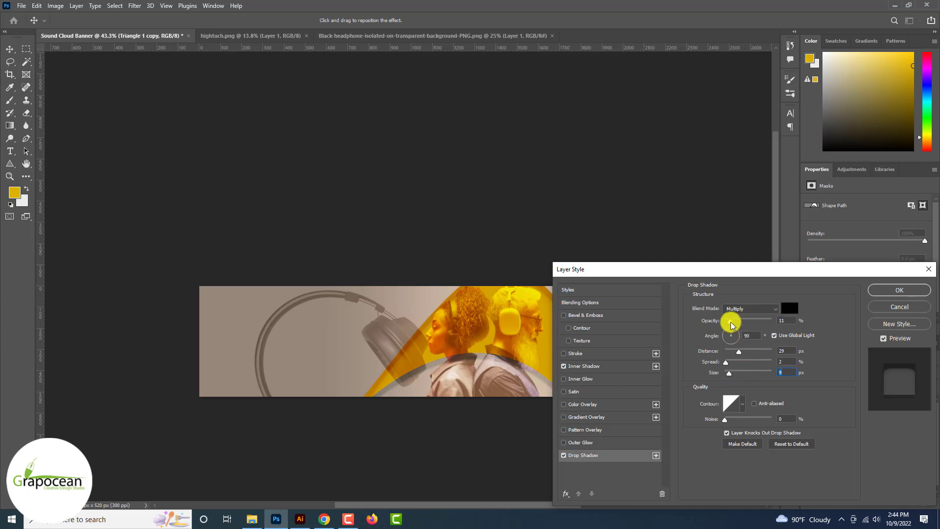
pyautogui.moveTo(732, 324); pyautogui.dragTo(732, 352)
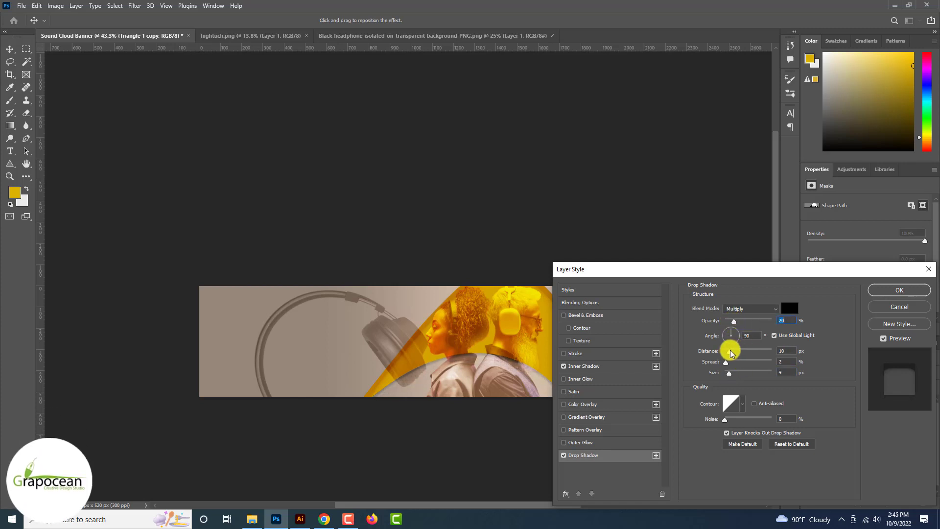
# Step: Fine-tune the drop shadow opacity to about 18% and apply it
pyautogui.moveTo(705, 270); pyautogui.dragTo(777, 233)
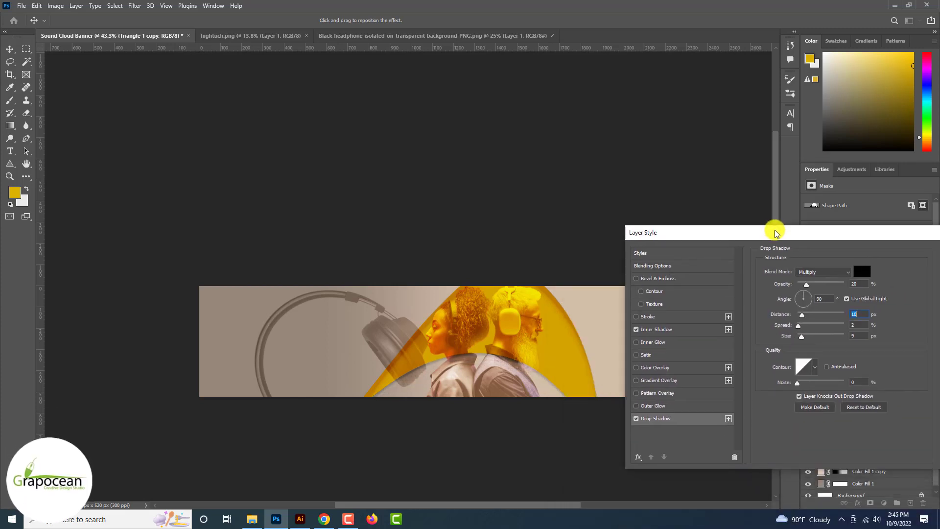
pyautogui.moveTo(807, 284); pyautogui.dragTo(808, 284)
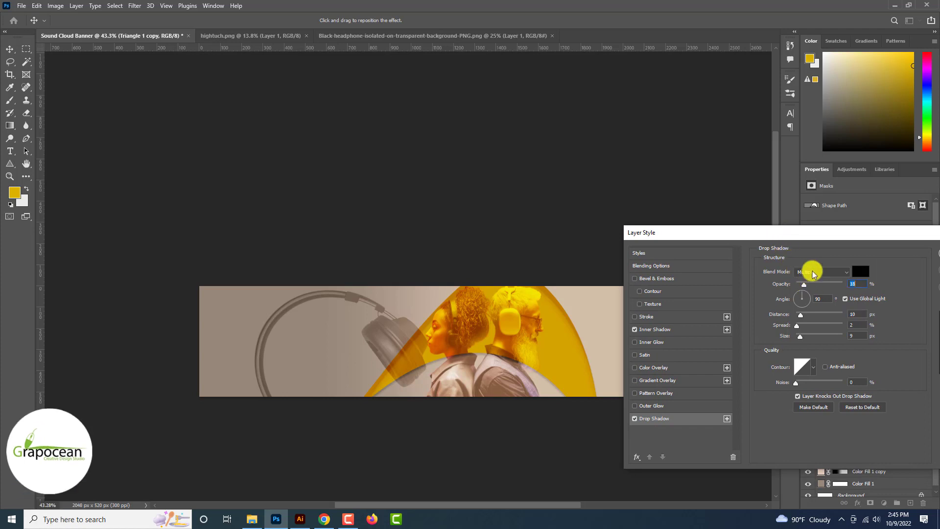
pyautogui.moveTo(829, 235); pyautogui.dragTo(577, 383)
pyautogui.click(707, 399)
pyautogui.scroll(-3, 706, 401)
pyautogui.scroll(-3, 706, 400)
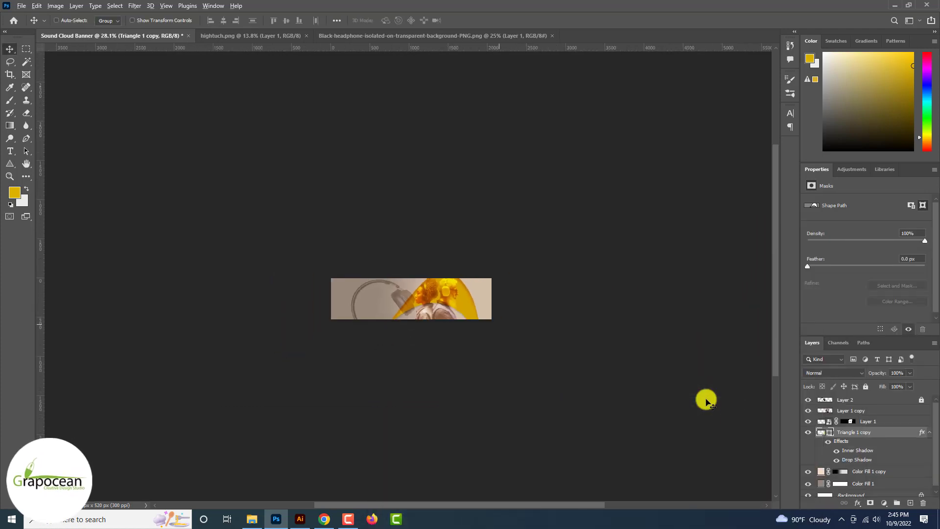
# Step: Move the yellow arch right and down, then rotate it 45° with Free Transform
pyautogui.scroll(7, 630, 343)
pyautogui.moveTo(586, 305); pyautogui.dragTo(630, 340)
pyautogui.hotkey('ctrl', 't')
pyautogui.moveTo(699, 439); pyautogui.dragTo(609, 315)
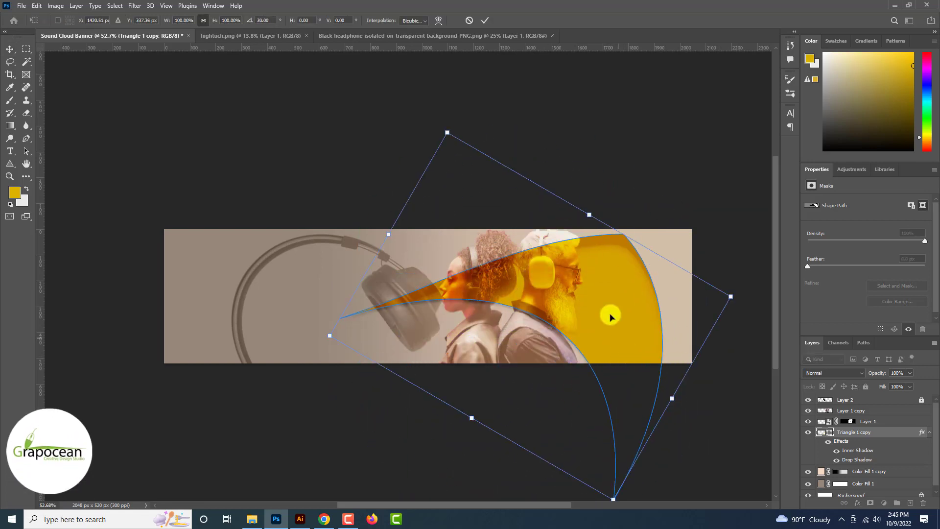
pyautogui.click(488, 21)
pyautogui.scroll(-5, 488, 23)
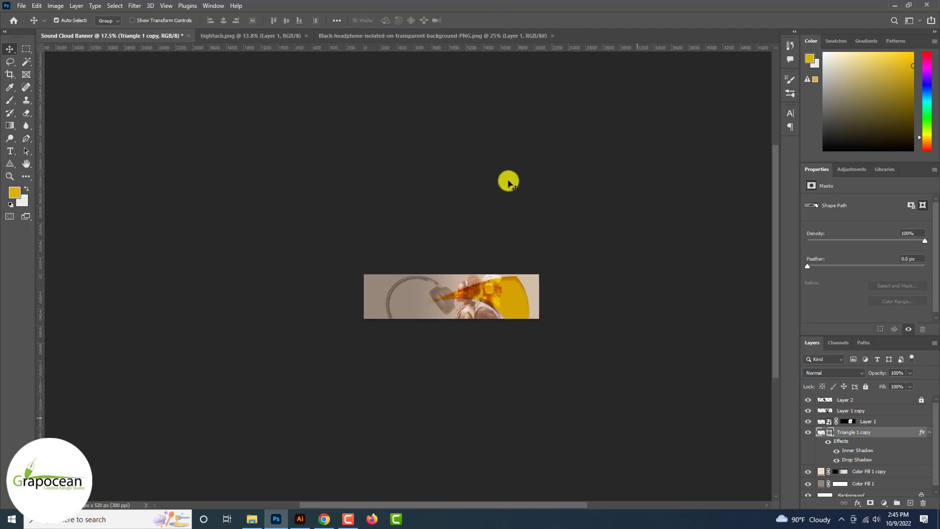
pyautogui.scroll(2, 514, 301)
# Step: Nudge the arch and the Layer 1 copy photo into place behind the people
pyautogui.moveTo(522, 308); pyautogui.dragTo(504, 312)
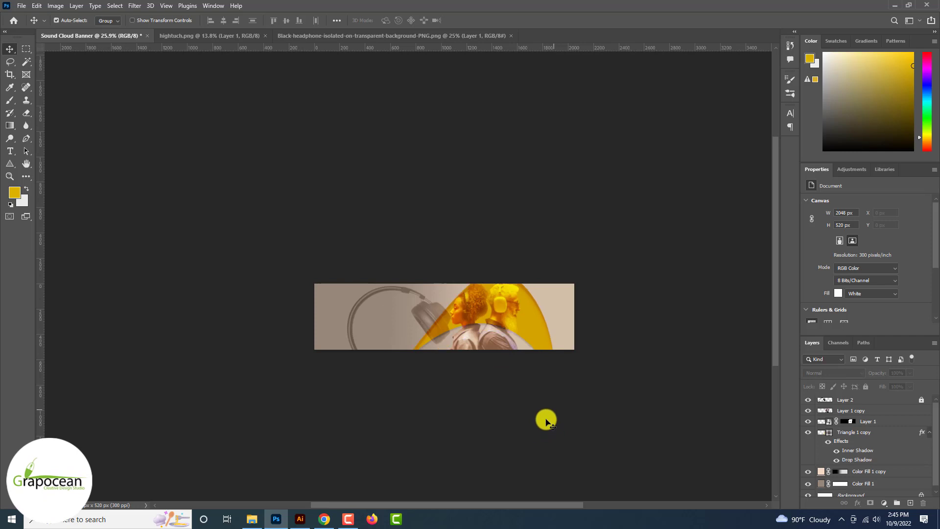
pyautogui.scroll(2, 542, 413)
pyautogui.moveTo(521, 330); pyautogui.dragTo(513, 337)
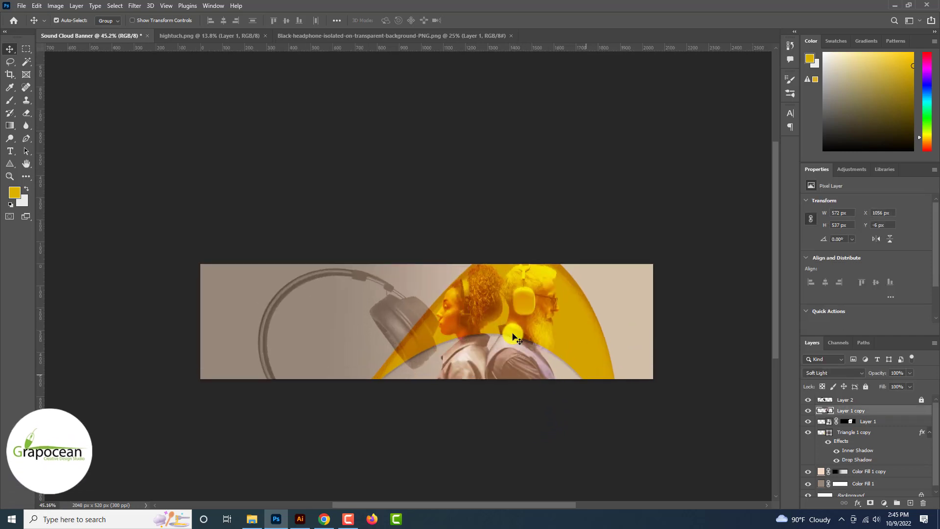
pyautogui.moveTo(573, 330); pyautogui.dragTo(586, 345)
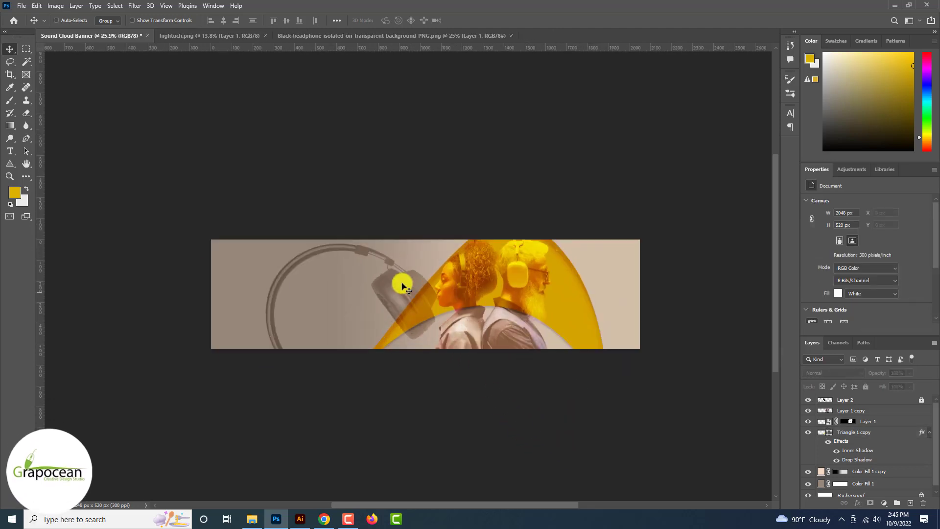
pyautogui.click(401, 285)
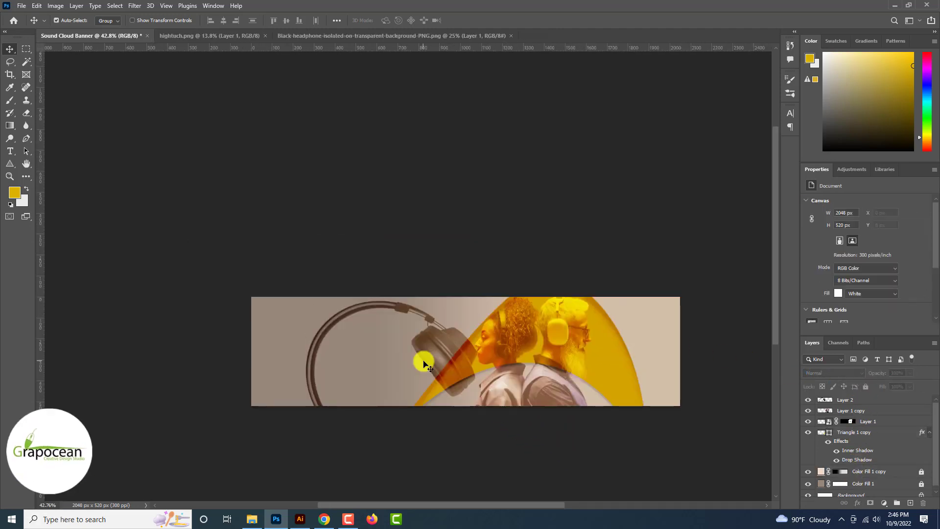
# Step: Draw a new triangle with a yellow fill and no stroke
pyautogui.click(12, 162)
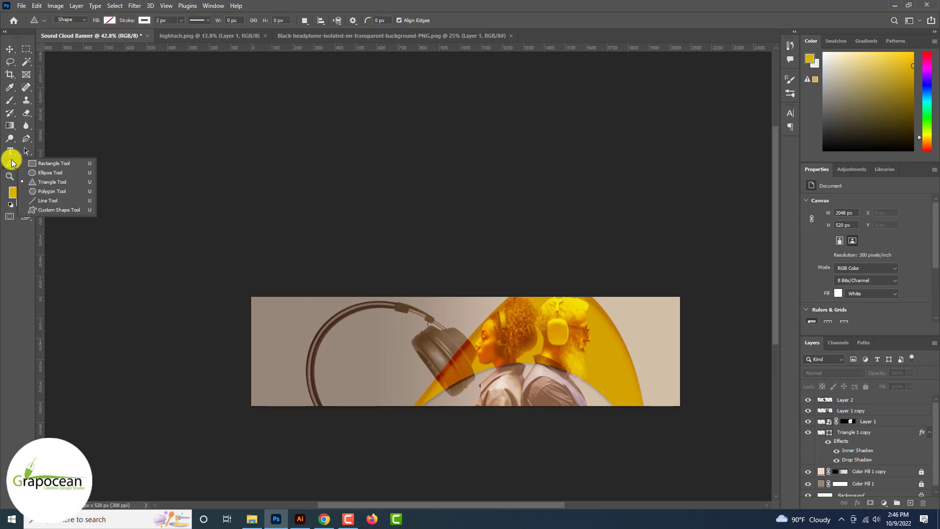
pyautogui.click(40, 185)
pyautogui.moveTo(328, 287); pyautogui.dragTo(430, 374)
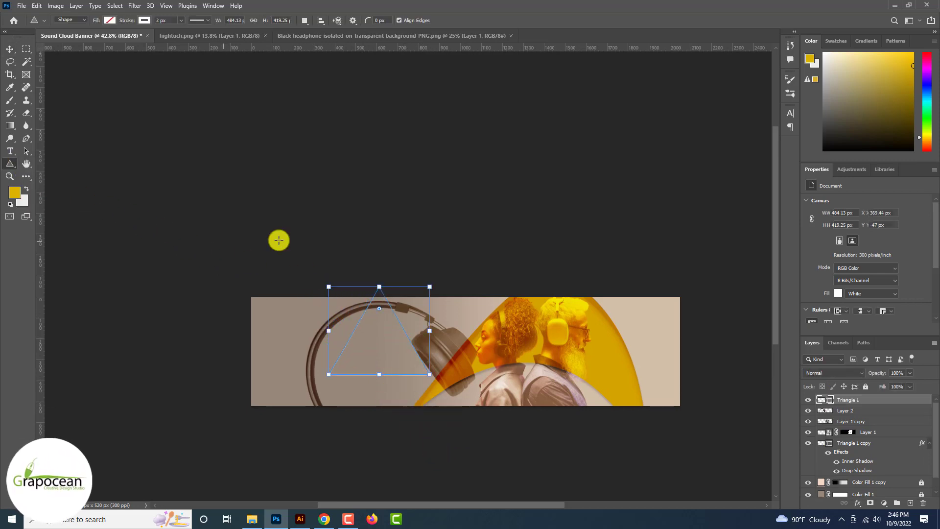
pyautogui.click(110, 21)
pyautogui.click(49, 72)
pyautogui.click(9, 48)
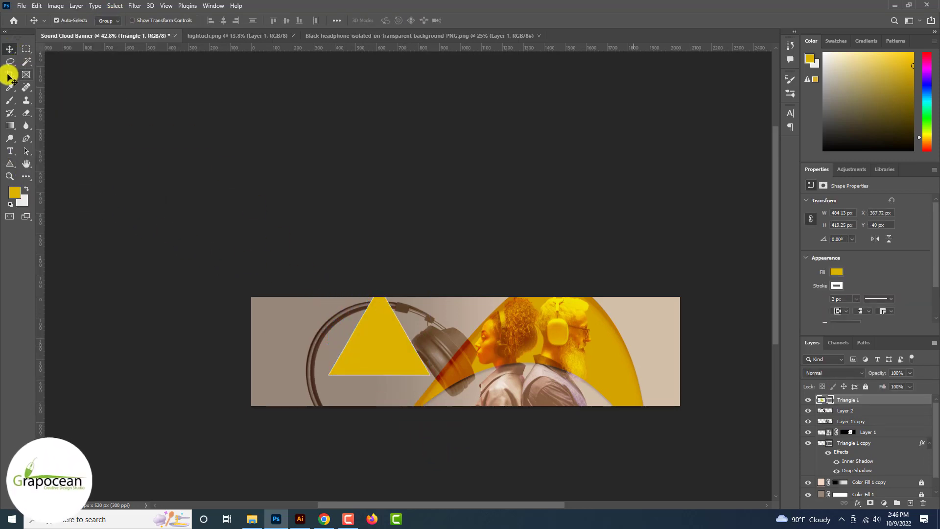
pyautogui.click(7, 162)
pyautogui.click(143, 20)
pyautogui.click(82, 36)
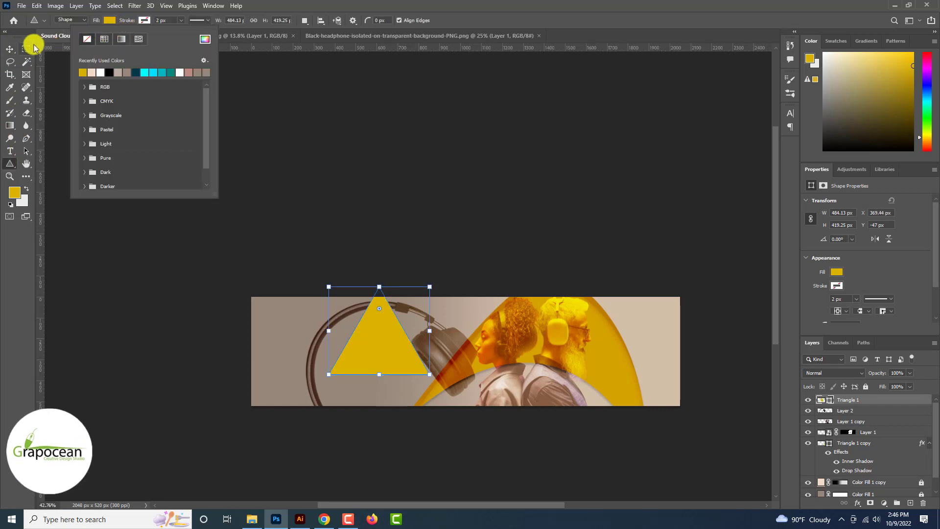
pyautogui.click(9, 48)
# Step: Recolour the triangle lavender and move it to the banner's top-right corner
pyautogui.moveTo(370, 363); pyautogui.dragTo(645, 342)
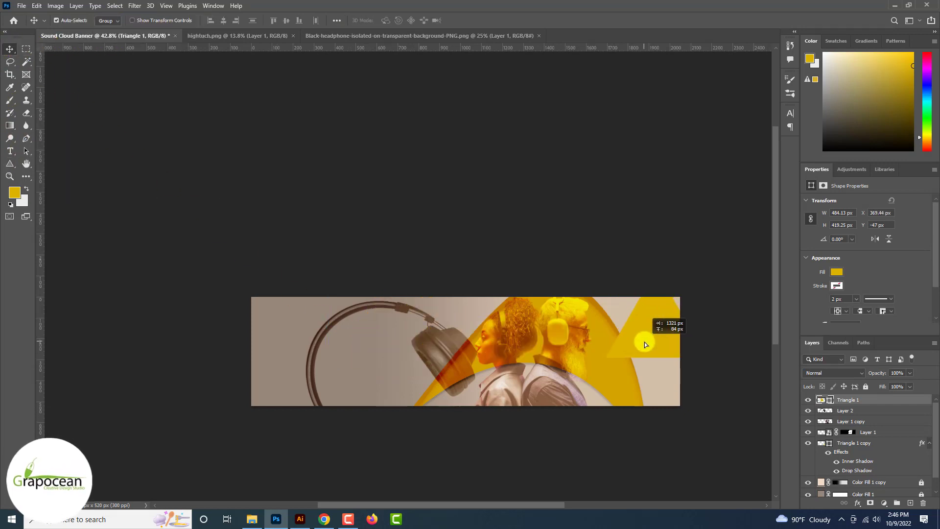
pyautogui.doubleClick(822, 400)
pyautogui.click(439, 368)
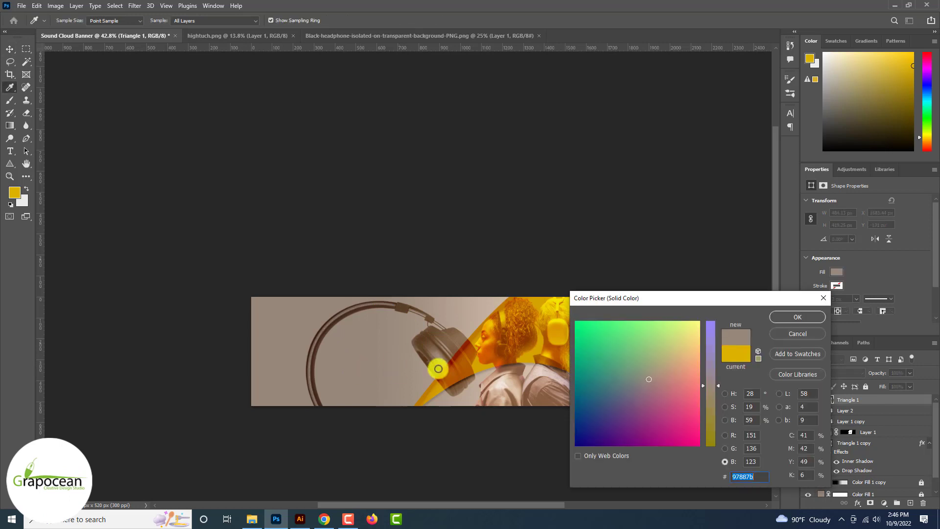
pyautogui.moveTo(706, 374); pyautogui.dragTo(706, 322)
pyautogui.click(792, 317)
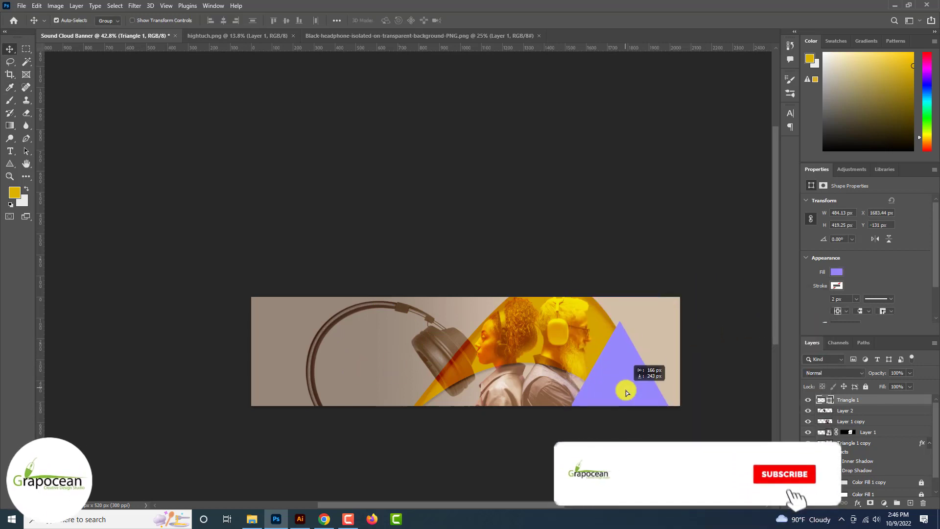
pyautogui.moveTo(617, 406); pyautogui.dragTo(643, 338)
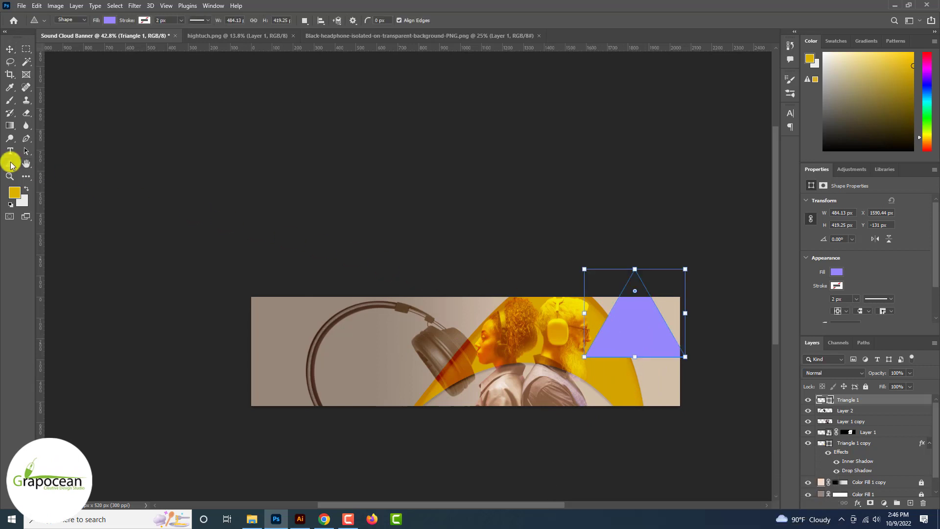
# Step: Shrink the lavender triangle, round its corners, and move it to the banner's top edge
pyautogui.click(11, 164)
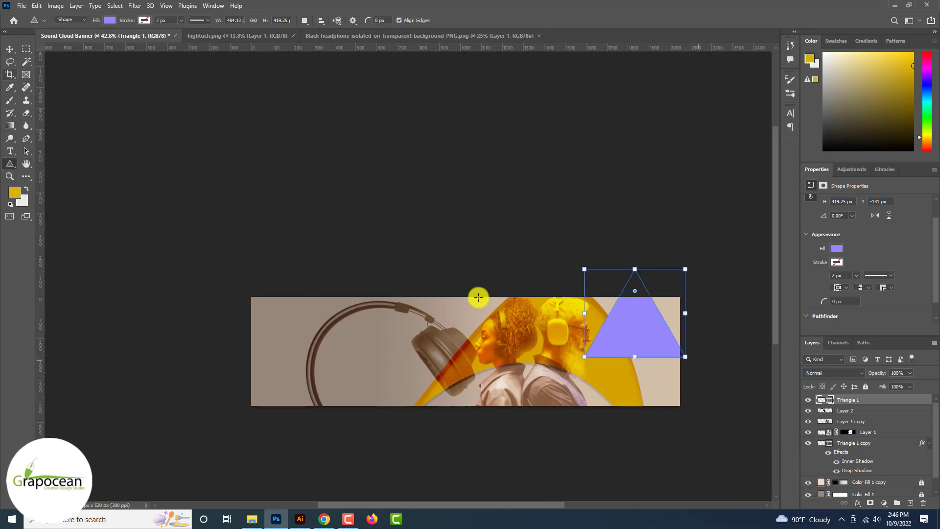
pyautogui.moveTo(726, 381); pyautogui.dragTo(702, 374)
pyautogui.moveTo(824, 301); pyautogui.dragTo(862, 304)
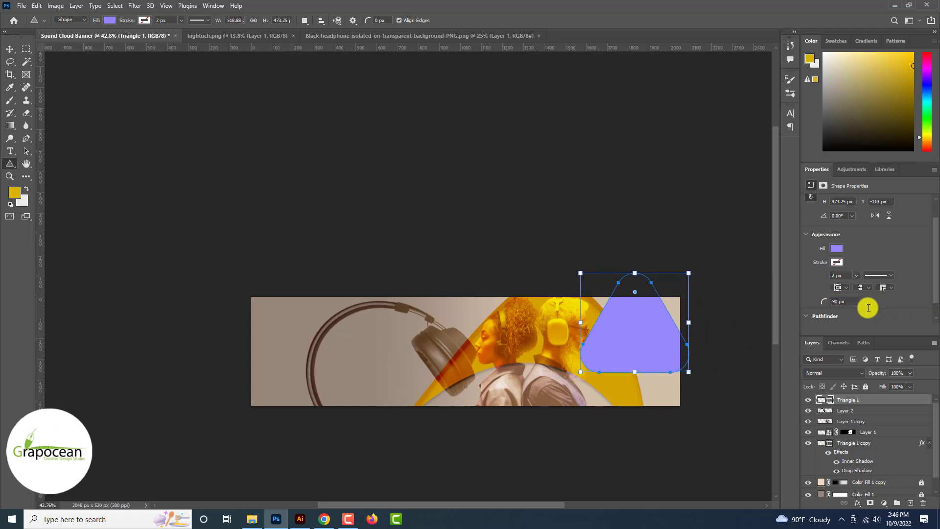
pyautogui.click(15, 50)
pyautogui.moveTo(643, 347); pyautogui.dragTo(639, 370)
# Step: Apply an Arc warp to bend the triangle into a curved blob
pyautogui.hotkey('ctrl', 't')
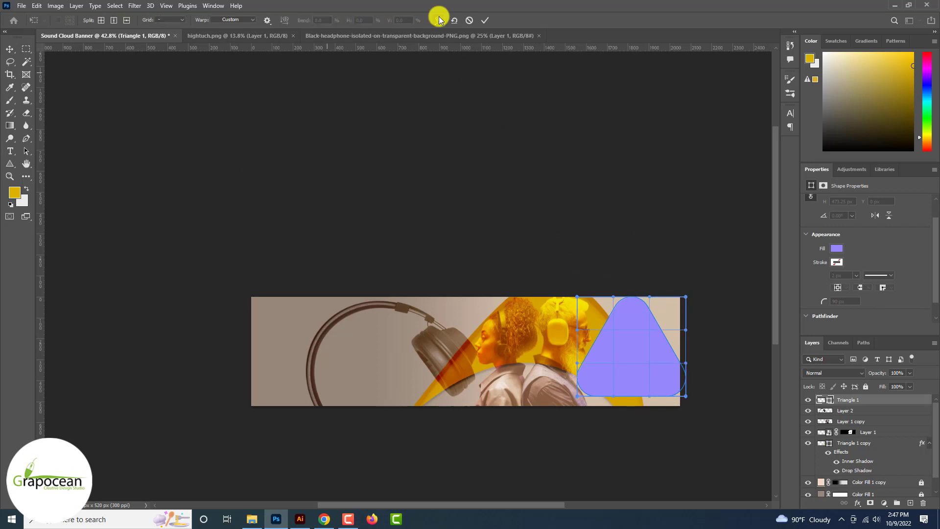
pyautogui.click(234, 20)
pyautogui.click(232, 40)
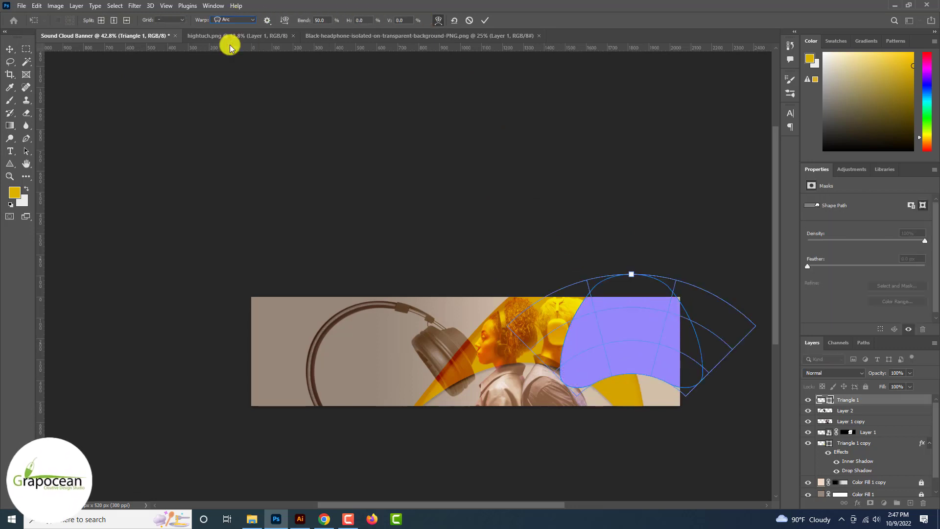
pyautogui.moveTo(631, 350); pyautogui.dragTo(623, 369)
pyautogui.press('Return')
# Step: Rotate the blob about −105° and move it to the top centre over the headphones
pyautogui.hotkey('ctrl', 't')
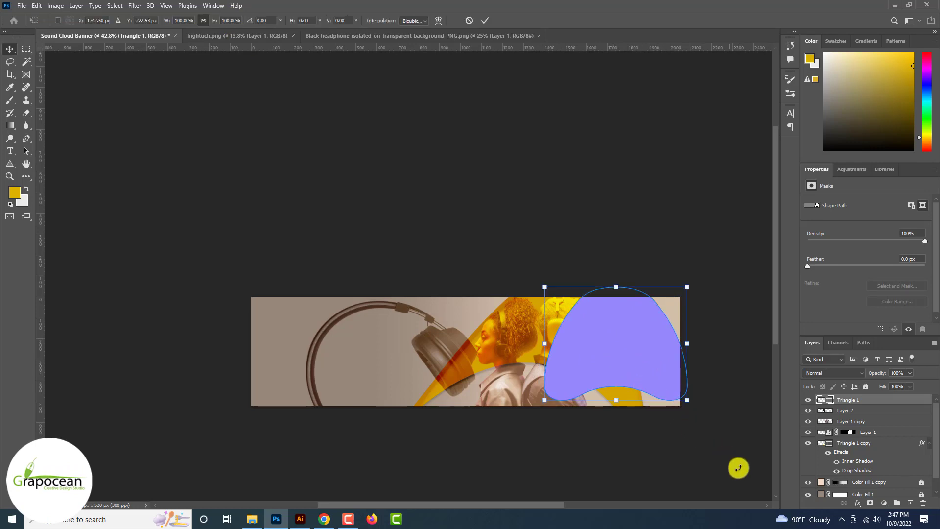
pyautogui.moveTo(698, 414); pyautogui.dragTo(409, 301)
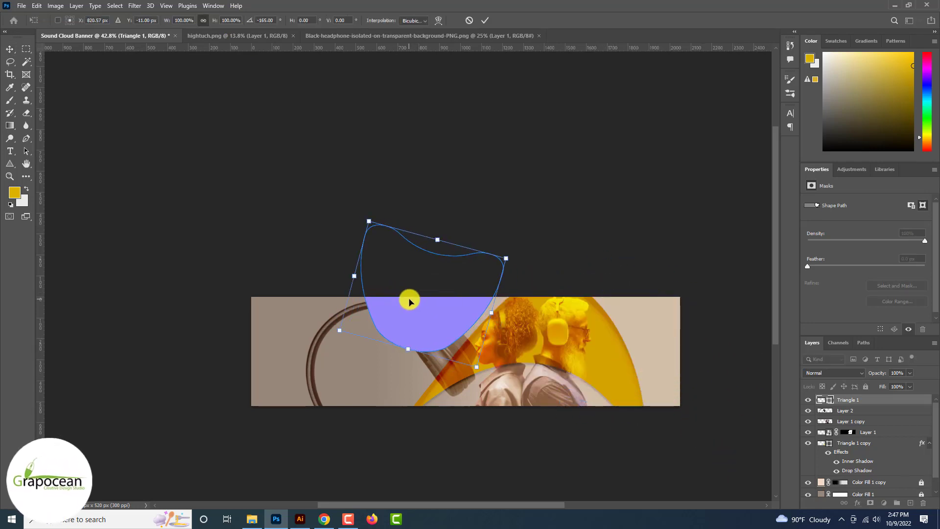
pyautogui.moveTo(476, 367); pyautogui.dragTo(447, 397)
pyautogui.click(485, 20)
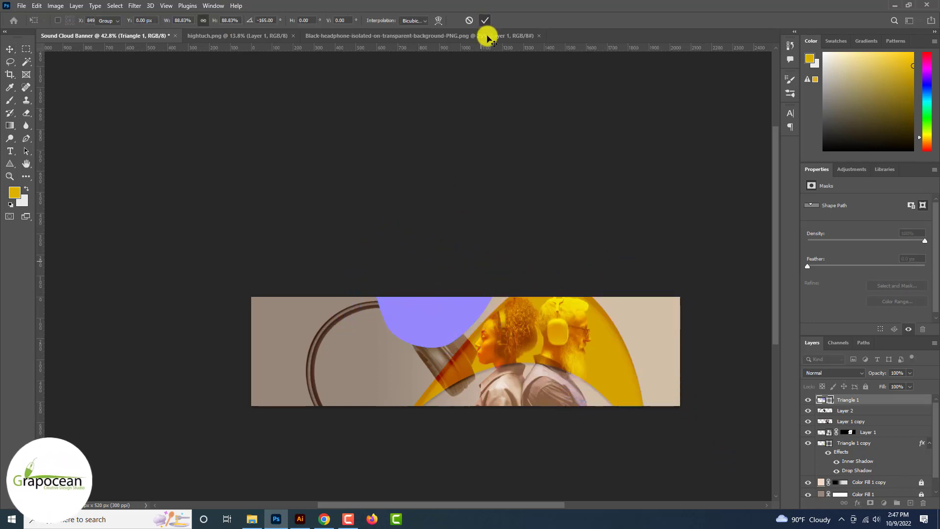
pyautogui.click(828, 373)
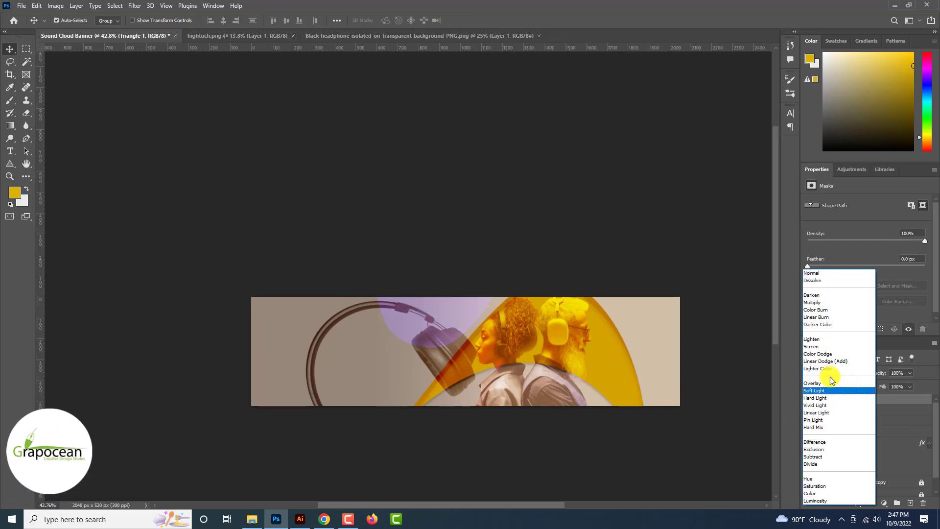
# Step: Set the purple blob's blend mode to Overlay and shift it into place
pyautogui.click(832, 383)
pyautogui.moveTo(541, 336); pyautogui.dragTo(387, 322)
pyautogui.scroll(-1, 386, 321)
pyautogui.click(412, 403)
pyautogui.scroll(-4, 425, 354)
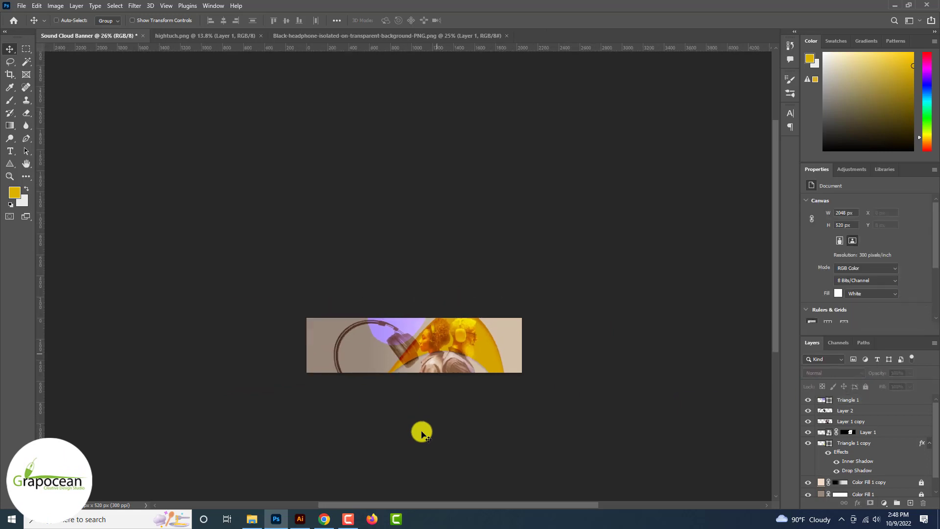
pyautogui.scroll(-1, 421, 431)
pyautogui.scroll(9, 445, 358)
pyautogui.click(385, 303)
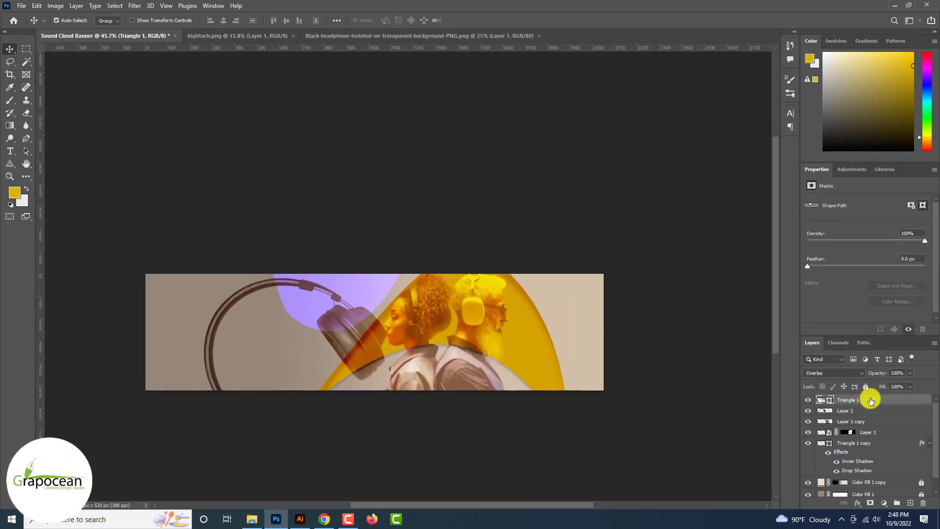
# Step: Give Triangle 1 a drop shadow and a Vivid Light inner shadow of 161 px size
pyautogui.rightClick(871, 400)
pyautogui.click(784, 93)
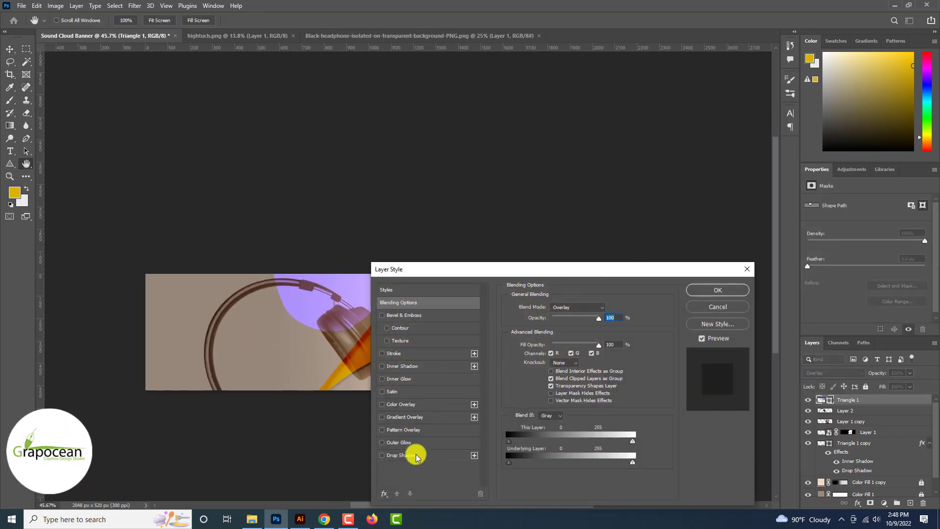
pyautogui.click(416, 456)
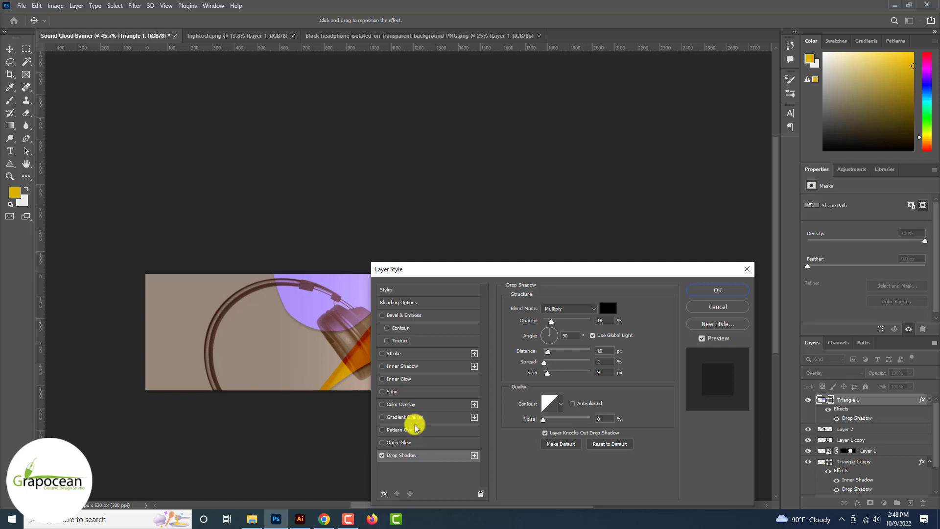
pyautogui.click(412, 367)
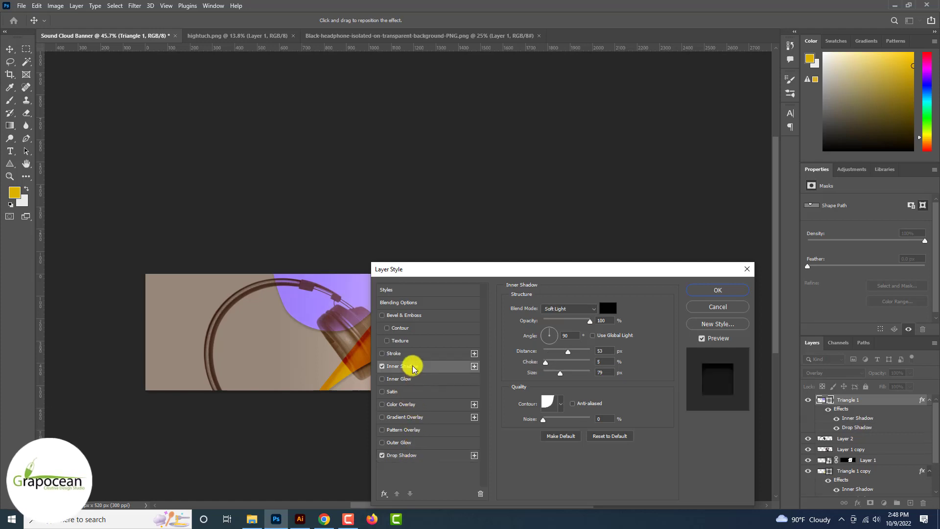
pyautogui.click(575, 309)
pyautogui.click(568, 345)
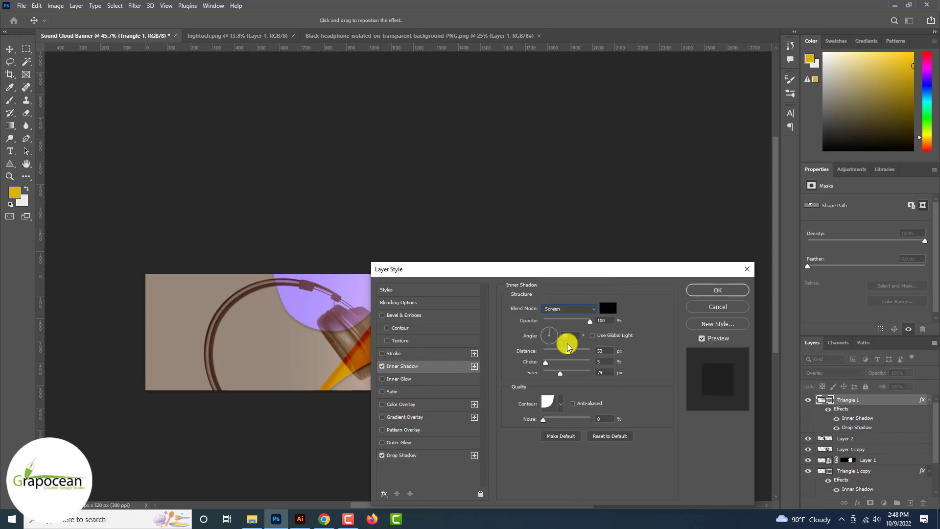
pyautogui.press('Down')
pyautogui.press('Down')
pyautogui.press('Down')
pyautogui.press('Down')
pyautogui.press('Down')
pyautogui.press('Down')
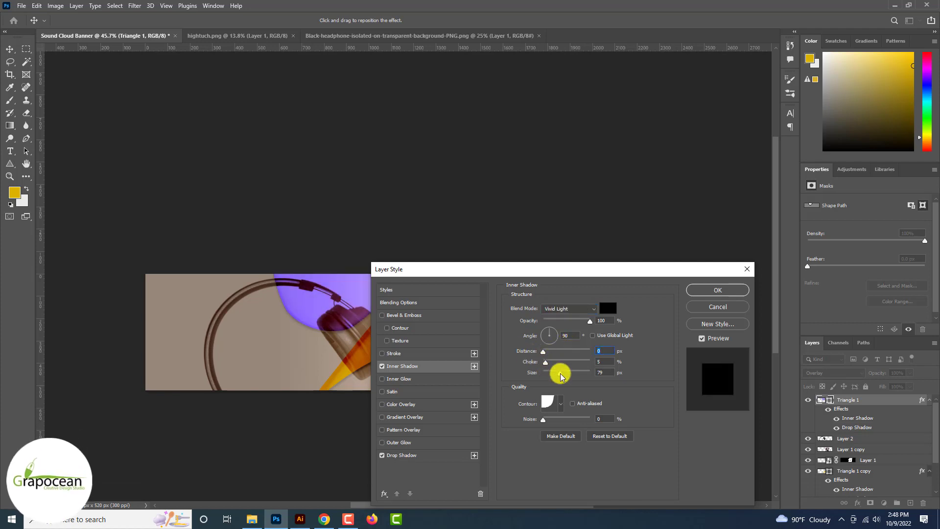
pyautogui.moveTo(560, 376); pyautogui.dragTo(545, 363)
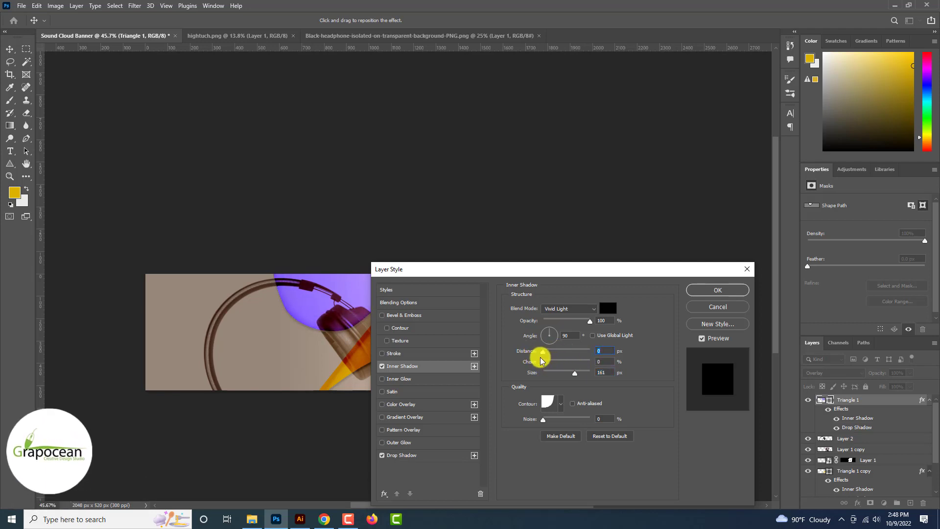
pyautogui.click(709, 290)
pyautogui.hotkey('ctrl', '-')
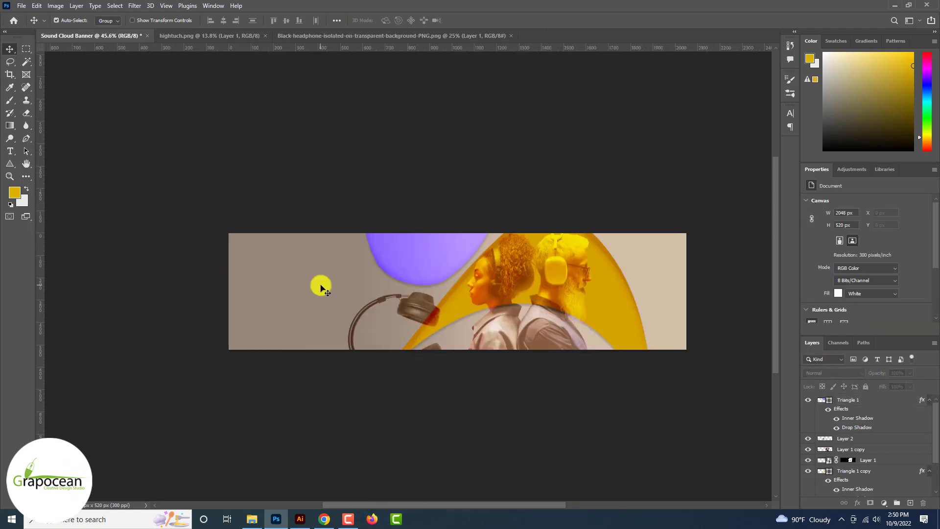
# Step: Try yellow fills for the blob, discard them, and move the blob to the banner's bottom-left
pyautogui.doubleClick(824, 399)
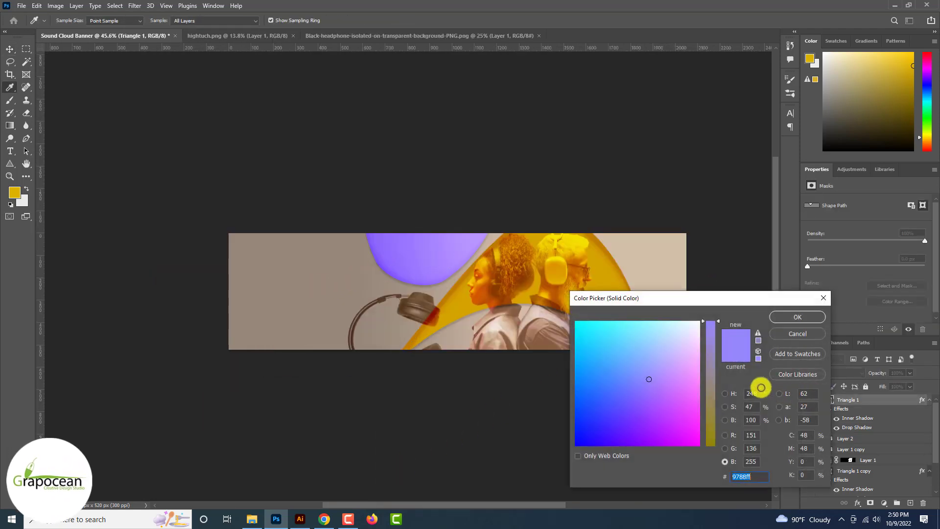
pyautogui.moveTo(709, 386); pyautogui.dragTo(710, 445)
pyautogui.click(702, 328)
pyautogui.moveTo(702, 328); pyautogui.dragTo(699, 324)
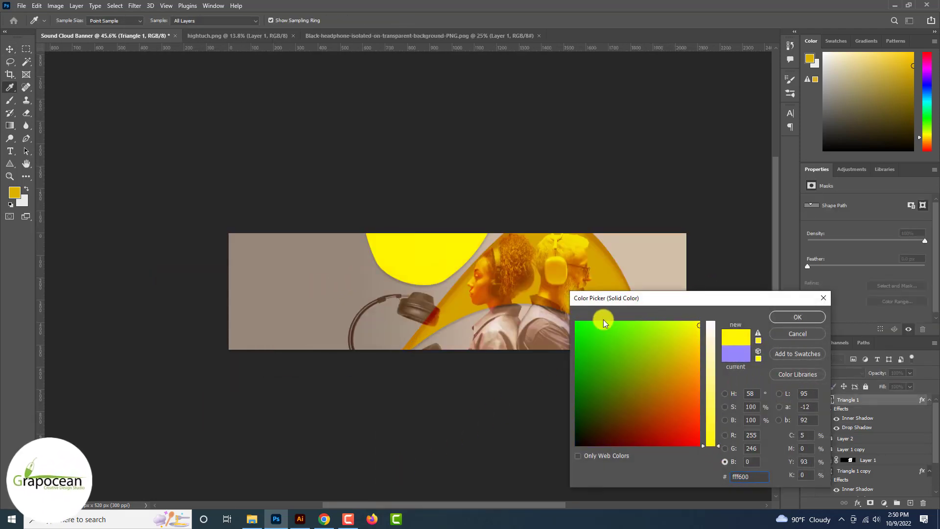
pyautogui.click(424, 309)
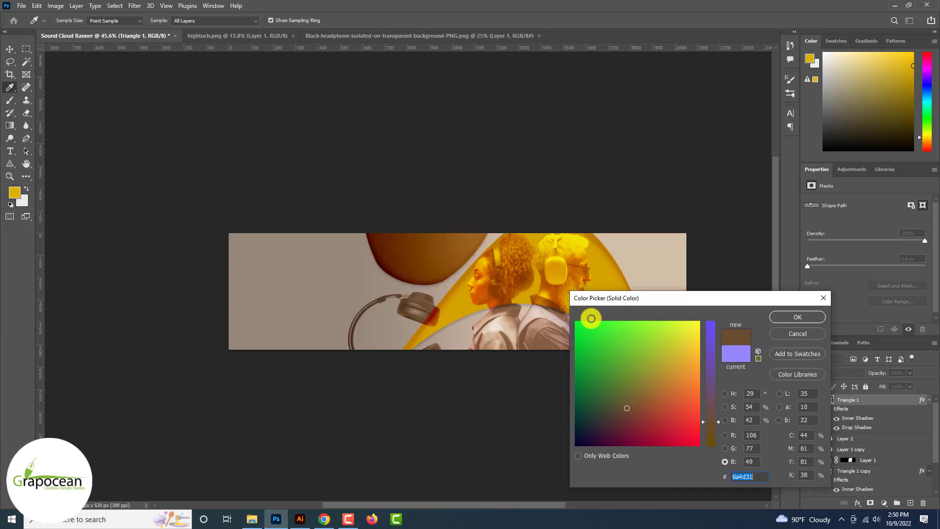
pyautogui.click(797, 333)
pyautogui.moveTo(496, 271); pyautogui.dragTo(260, 302)
# Step: Recolour the blob golden yellow, sampled from the yellow arc
pyautogui.click(346, 431)
pyautogui.scroll(-3, 345, 431)
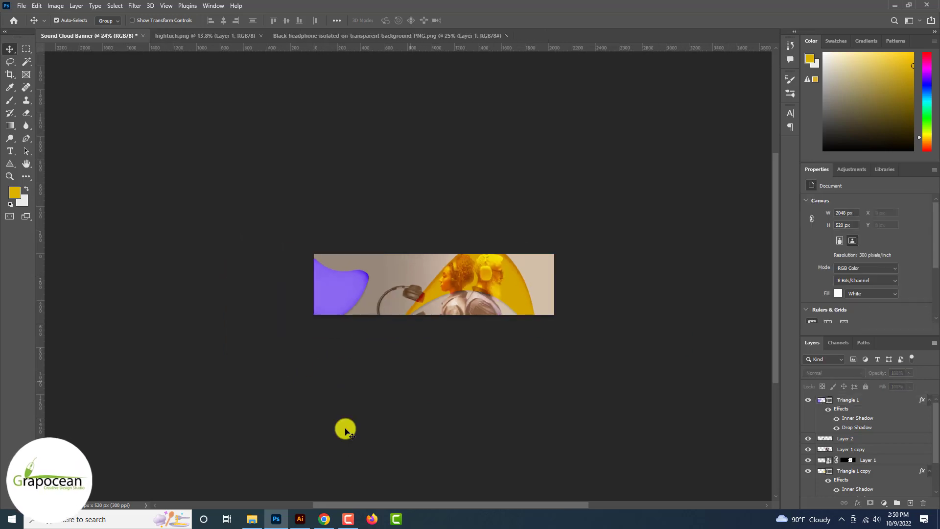
pyautogui.scroll(3, 345, 431)
pyautogui.keyDown('ctrl'); pyautogui.click(294, 279); pyautogui.keyUp('ctrl')
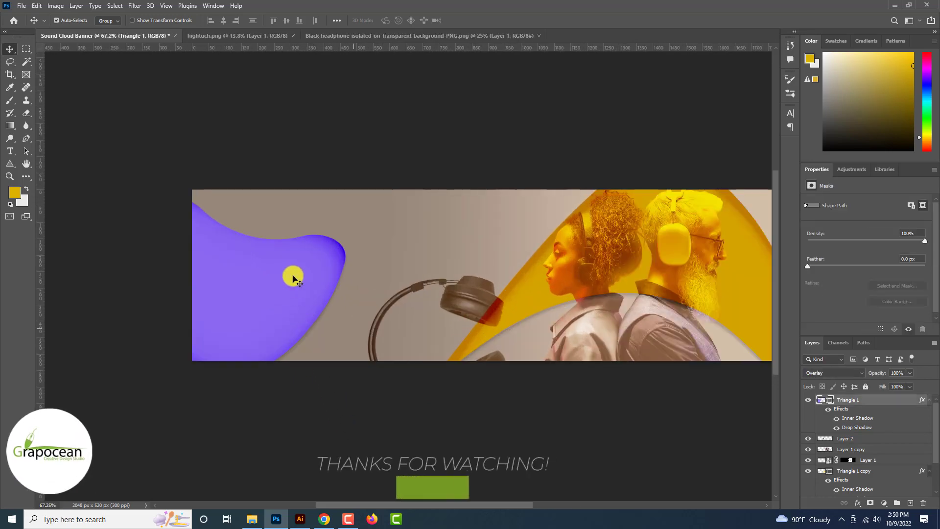
pyautogui.doubleClick(821, 399)
pyautogui.click(633, 255)
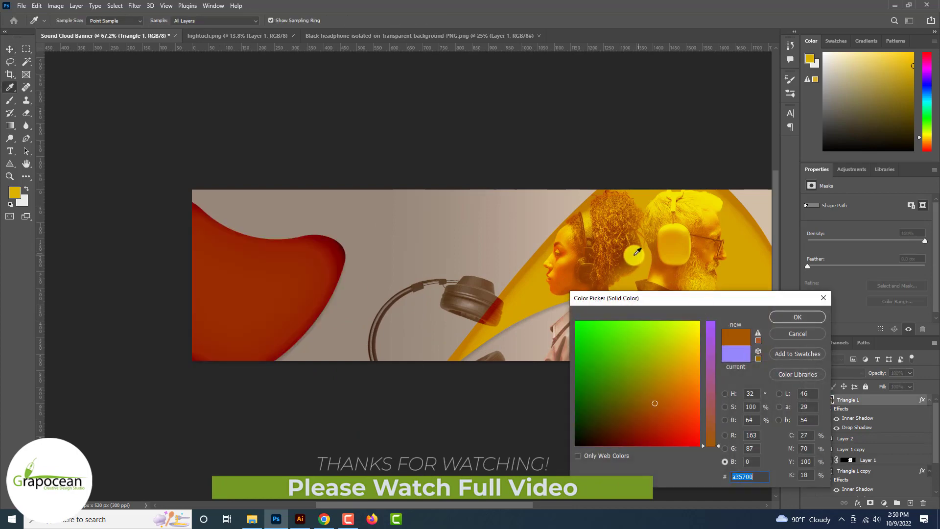
pyautogui.click(543, 287)
pyautogui.click(798, 317)
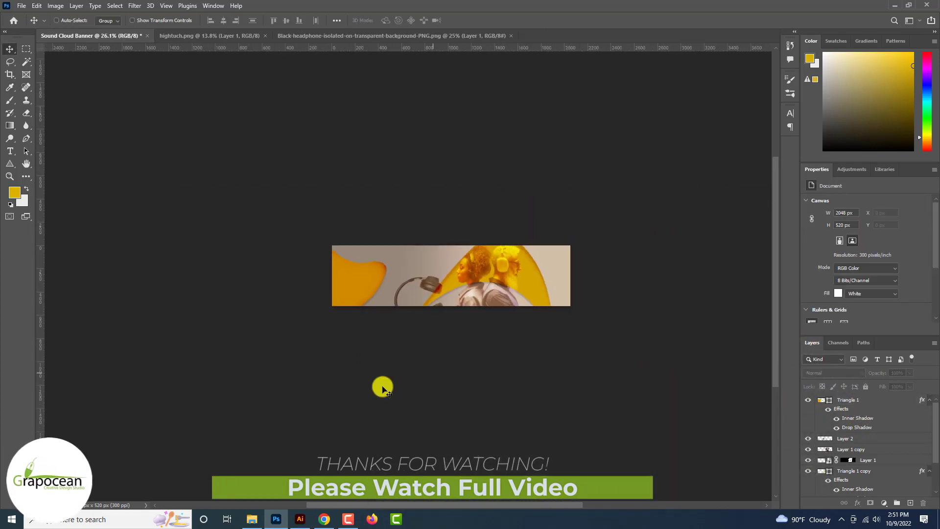
# Step: Nudge the headphones image slightly left
pyautogui.scroll(4, 382, 386)
pyautogui.moveTo(460, 296); pyautogui.dragTo(398, 252)
pyautogui.moveTo(327, 243); pyautogui.dragTo(456, 282)
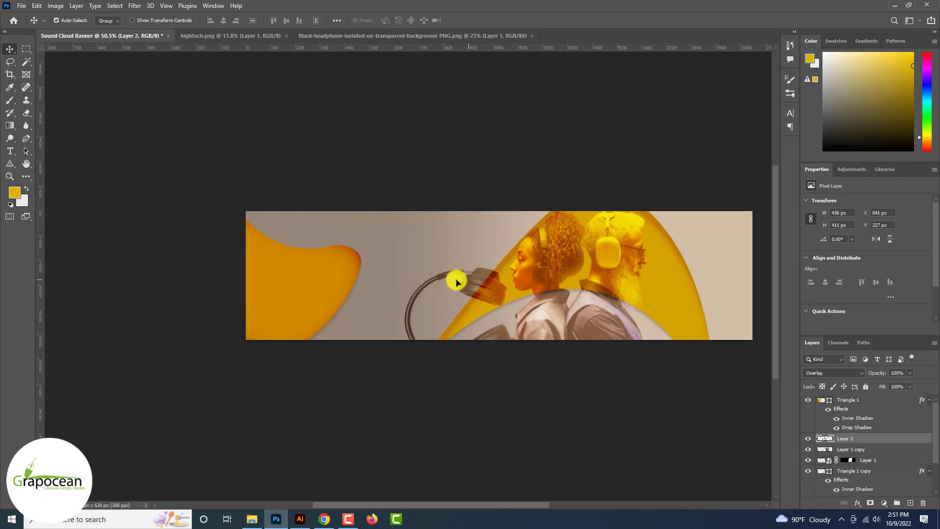
# Step: Give the blob's inner shadow Linear Light blending, raised opacity, 20 px distance and 106 px size
pyautogui.doubleClick(857, 418)
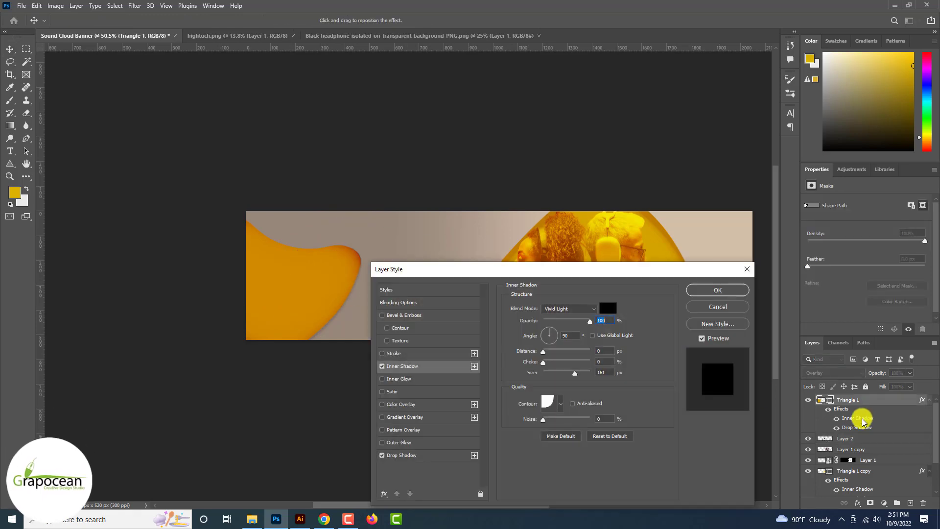
pyautogui.moveTo(543, 351); pyautogui.dragTo(567, 367)
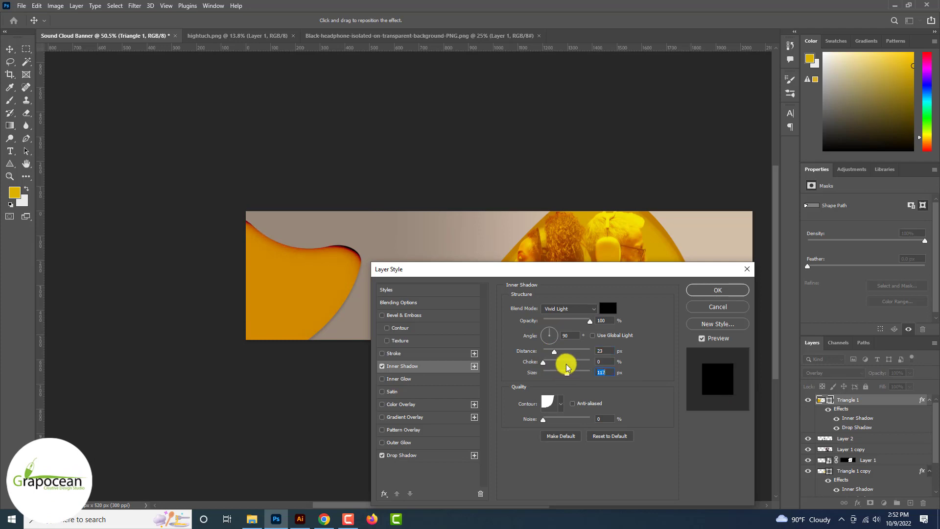
pyautogui.moveTo(560, 321); pyautogui.dragTo(563, 318)
pyautogui.click(566, 309)
pyautogui.click(570, 363)
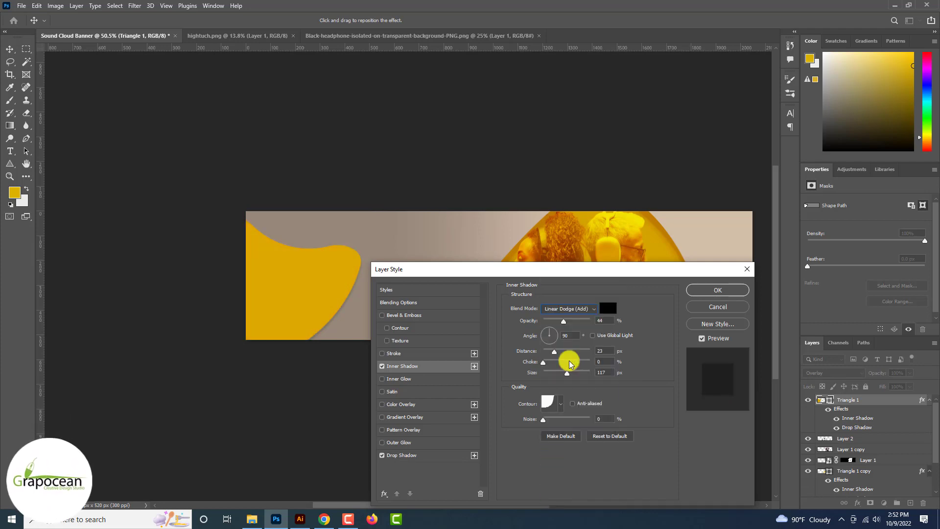
pyautogui.scroll(-5, 569, 364)
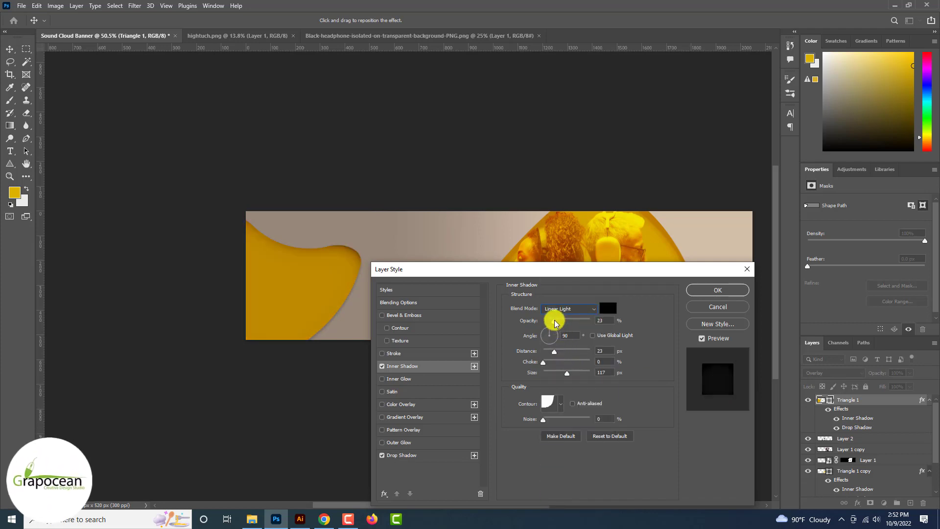
pyautogui.moveTo(557, 322); pyautogui.dragTo(580, 323)
pyautogui.moveTo(550, 352); pyautogui.dragTo(554, 352)
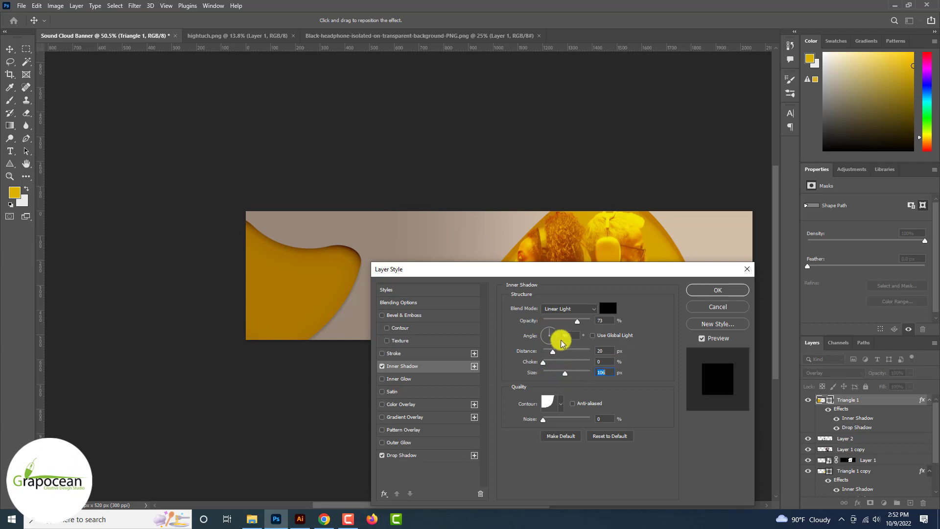
pyautogui.moveTo(558, 325); pyautogui.dragTo(566, 324)
pyautogui.click(720, 290)
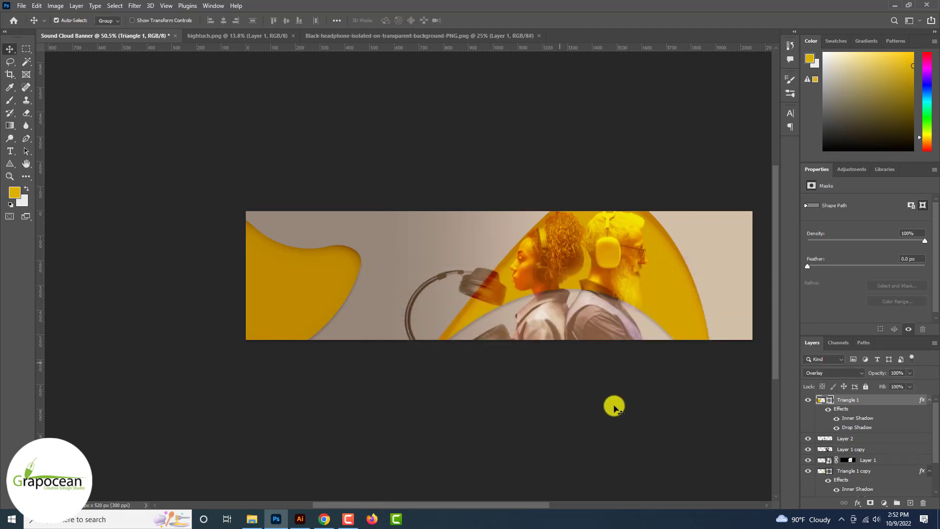
# Step: Shift several banner layers together to the right
pyautogui.click(575, 450)
pyautogui.scroll(-6, 575, 450)
pyautogui.scroll(2, 590, 337)
pyautogui.scroll(2, 590, 338)
pyautogui.moveTo(603, 273); pyautogui.dragTo(677, 289)
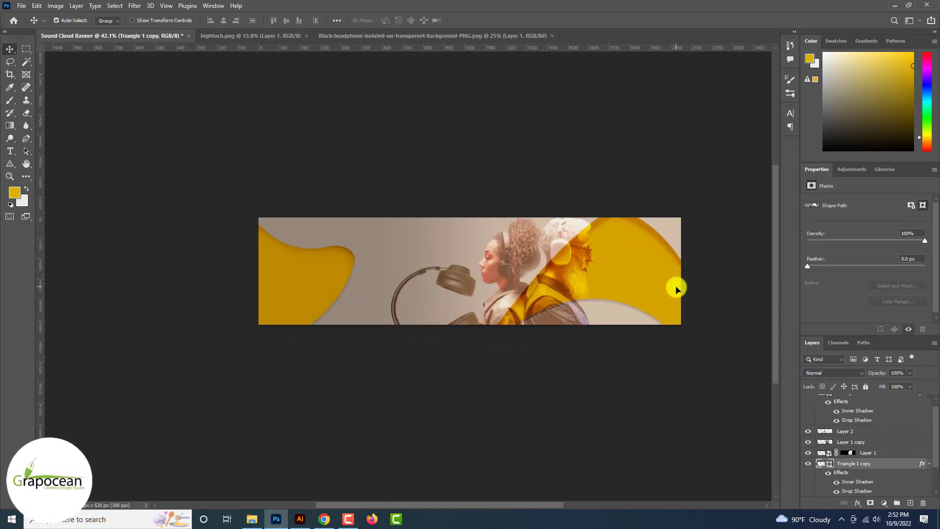
pyautogui.hotkey('ctrl', 'z')
pyautogui.moveTo(630, 401); pyautogui.dragTo(465, 194)
pyautogui.moveTo(528, 266); pyautogui.dragTo(577, 284)
pyautogui.click(567, 373)
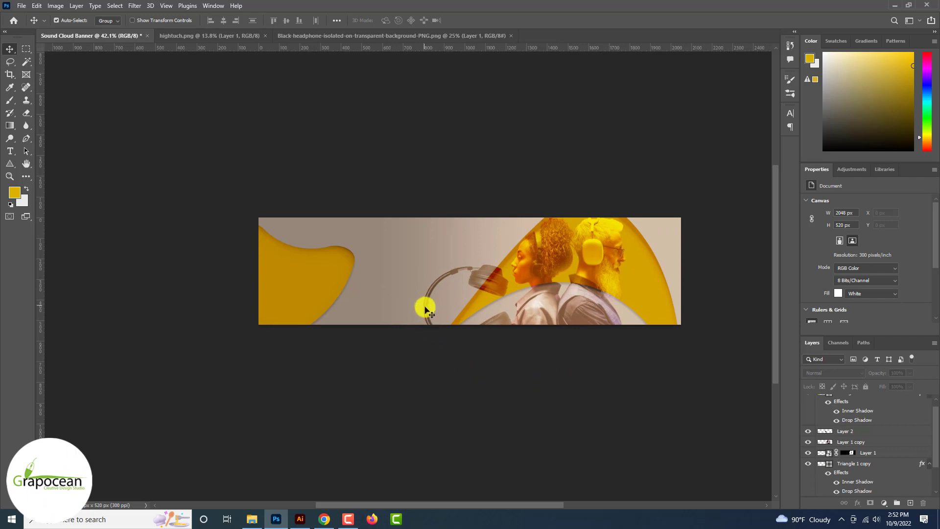
# Step: Move the headphones and rotate them to about 120°
pyautogui.moveTo(425, 309); pyautogui.dragTo(312, 301)
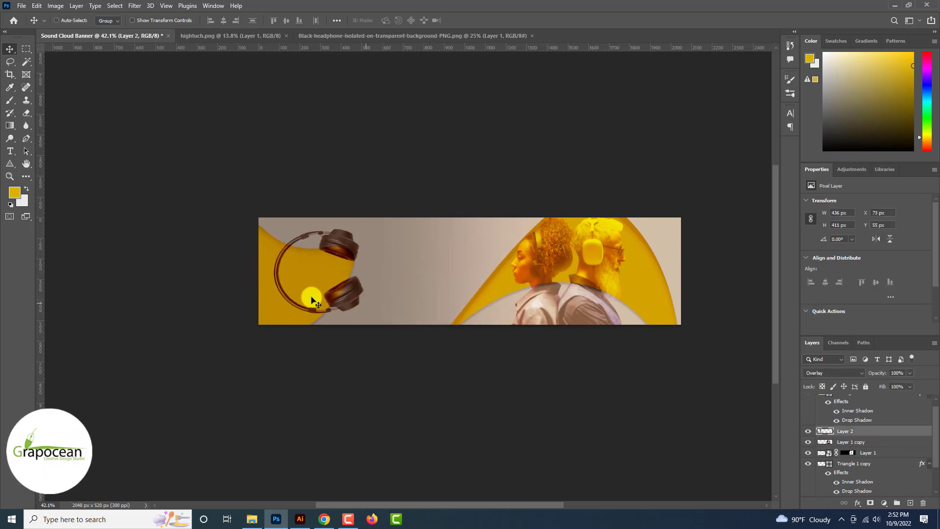
pyautogui.hotkey('ctrl', 't')
pyautogui.moveTo(380, 343); pyautogui.dragTo(258, 283)
pyautogui.press('Return')
# Step: Place the headphones over the left yellow shape, then hide the headphone layer
pyautogui.click(404, 410)
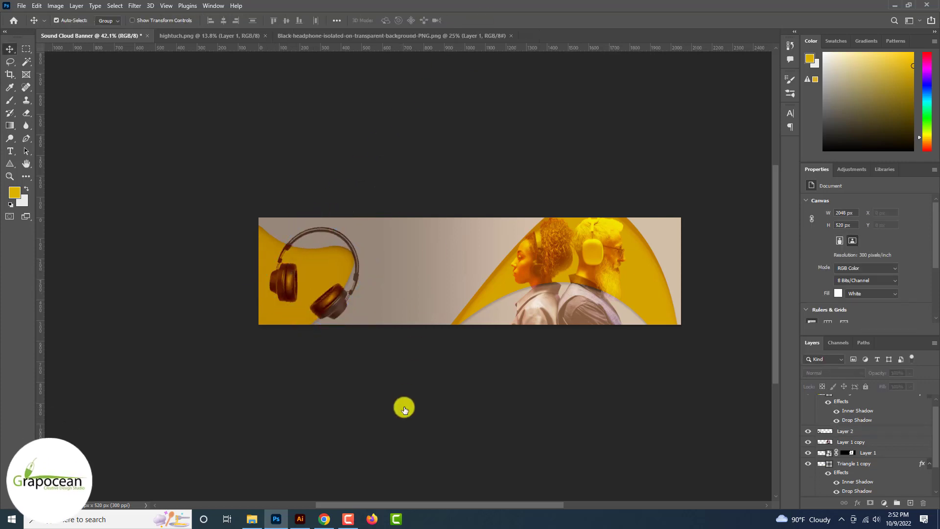
pyautogui.scroll(2, 356, 279)
pyautogui.moveTo(227, 206); pyautogui.dragTo(246, 220)
pyautogui.click(808, 400)
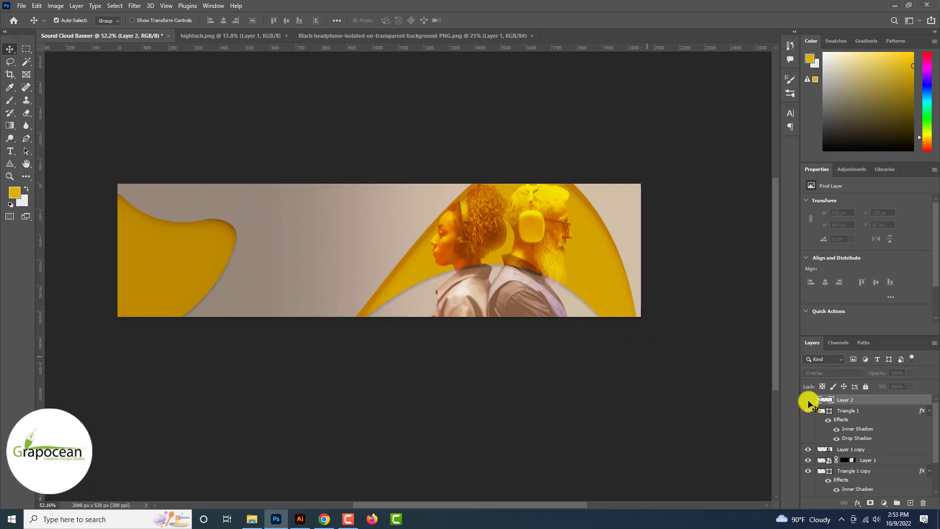
pyautogui.scroll(-6, 809, 400)
pyautogui.scroll(5, 498, 308)
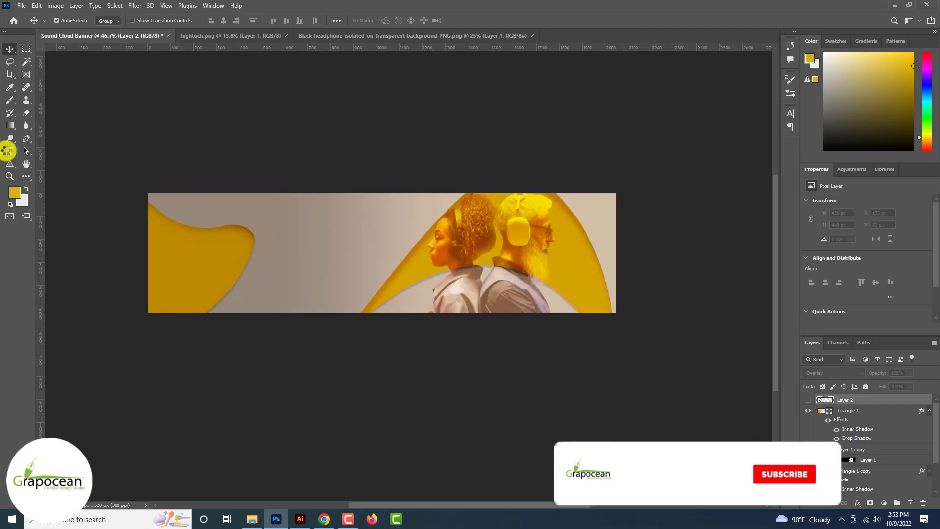
pyautogui.click(10, 151)
# Step: Type the 'Slector Sound' title and colour it pale cream ffe6ce
pyautogui.click(287, 246)
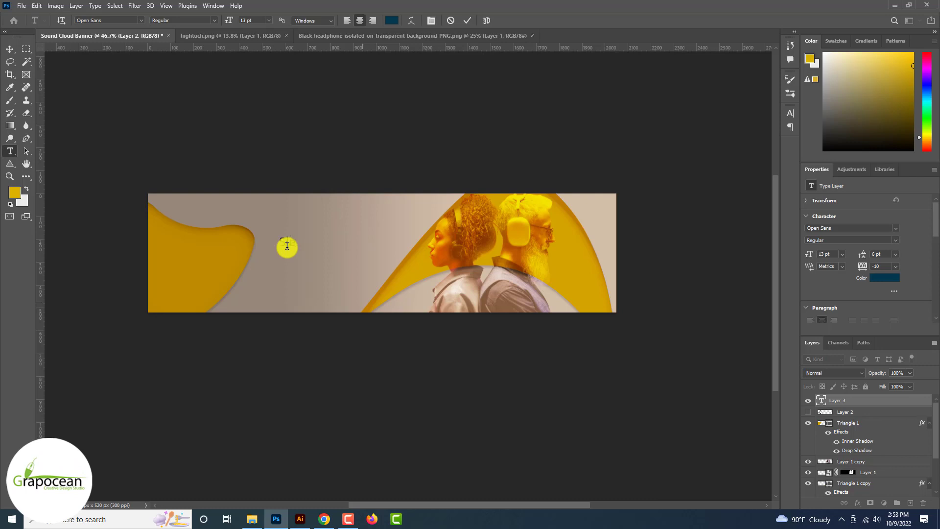
pyautogui.write('or Sound')
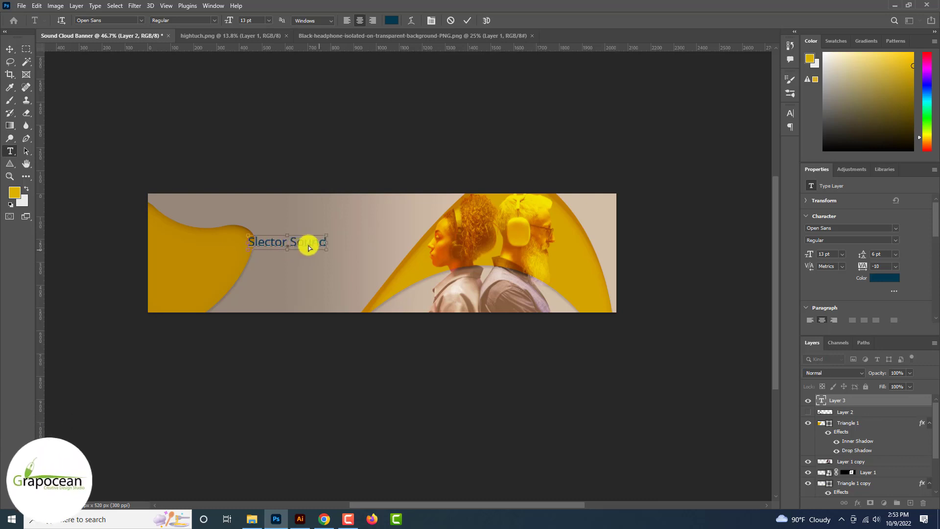
pyautogui.scroll(2, 309, 248)
pyautogui.click(392, 20)
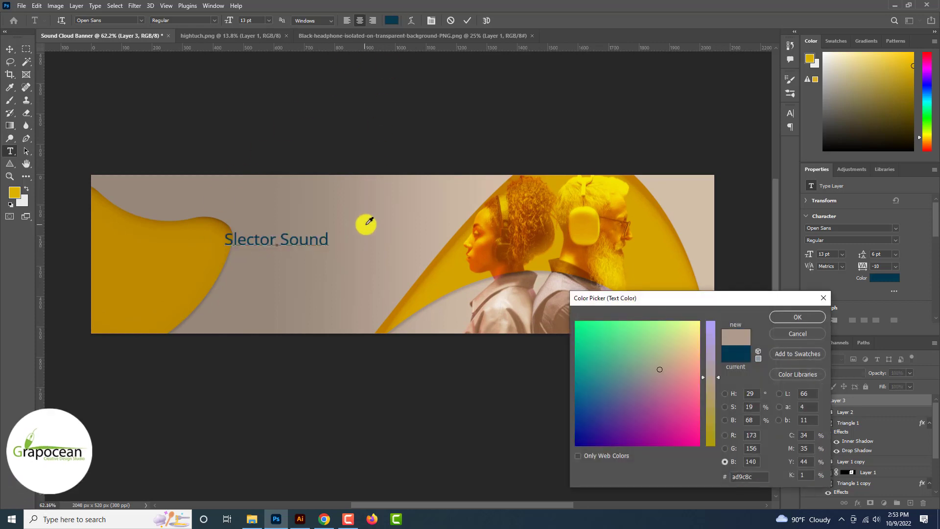
pyautogui.click(368, 219)
pyautogui.click(725, 420)
pyautogui.moveTo(711, 362); pyautogui.dragTo(711, 281)
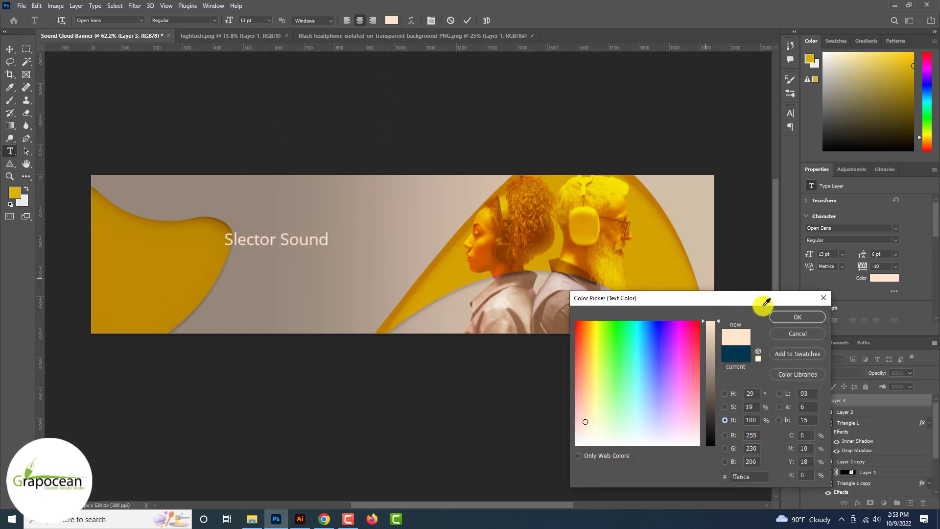
pyautogui.click(797, 318)
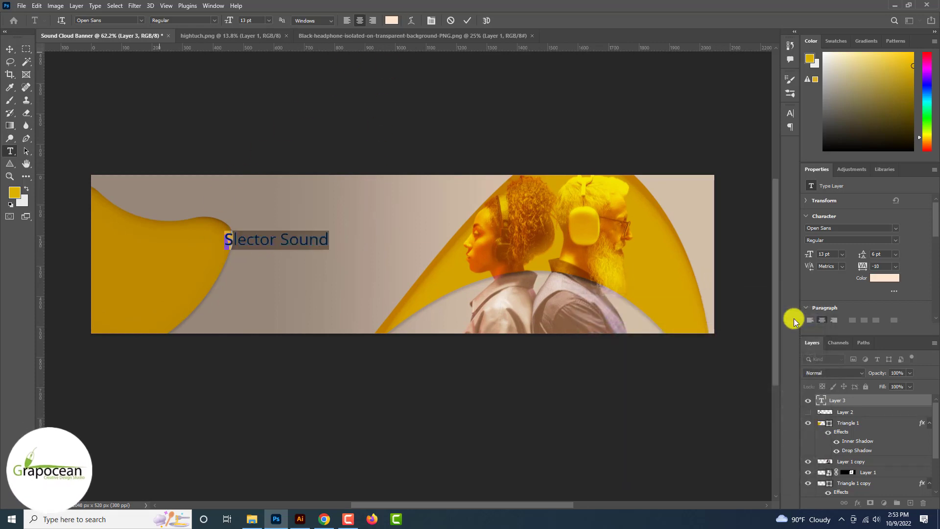
# Step: Set the title font to Anton and shift the title 121 px right
pyautogui.click(214, 22)
pyautogui.click(210, 90)
pyautogui.click(284, 241)
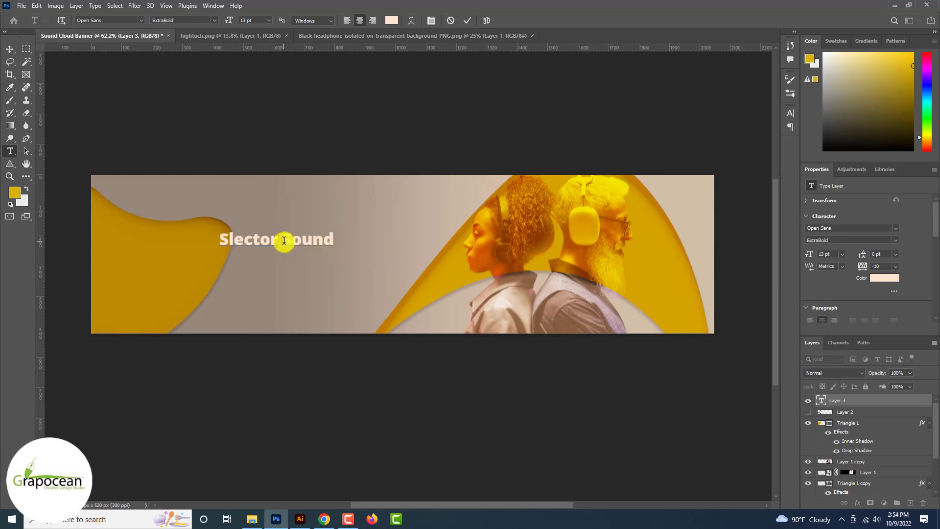
pyautogui.click(140, 20)
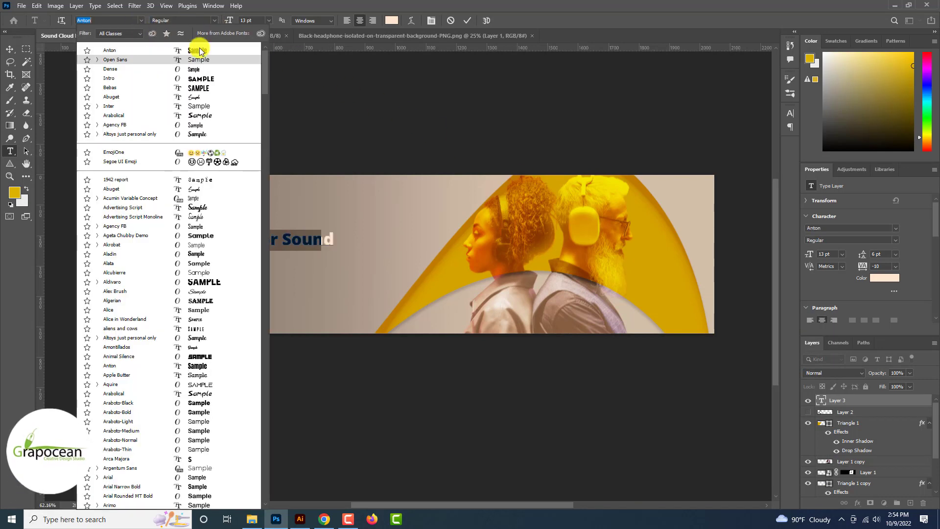
pyautogui.click(195, 45)
pyautogui.click(9, 48)
pyautogui.moveTo(312, 237); pyautogui.dragTo(349, 236)
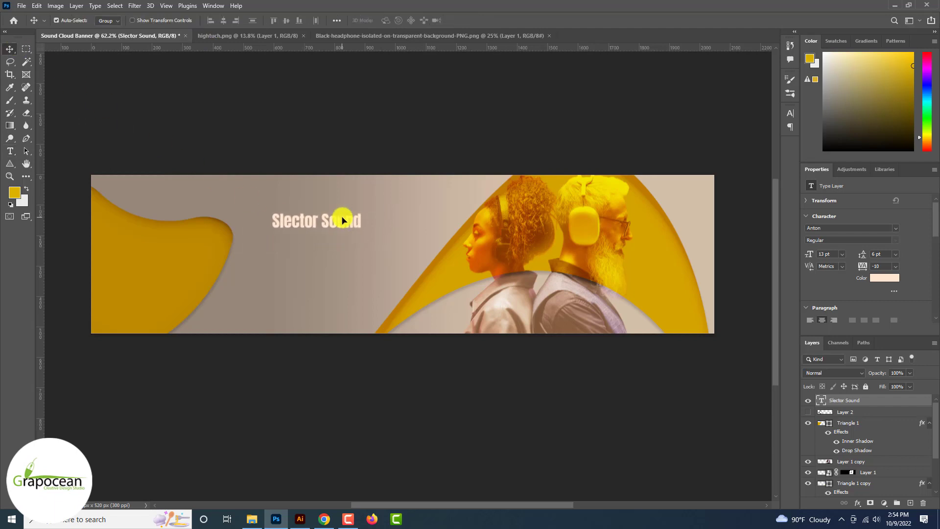
# Step: Enlarge the Slector Sound title to 27 pt
pyautogui.scroll(5, 343, 220)
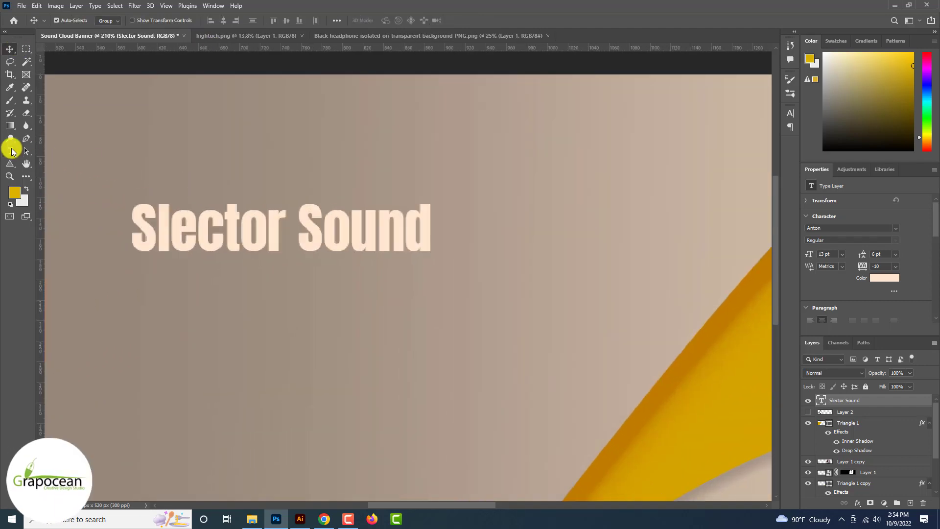
pyautogui.moveTo(158, 221); pyautogui.dragTo(553, 272)
pyautogui.hotkey('ctrl', 'h')
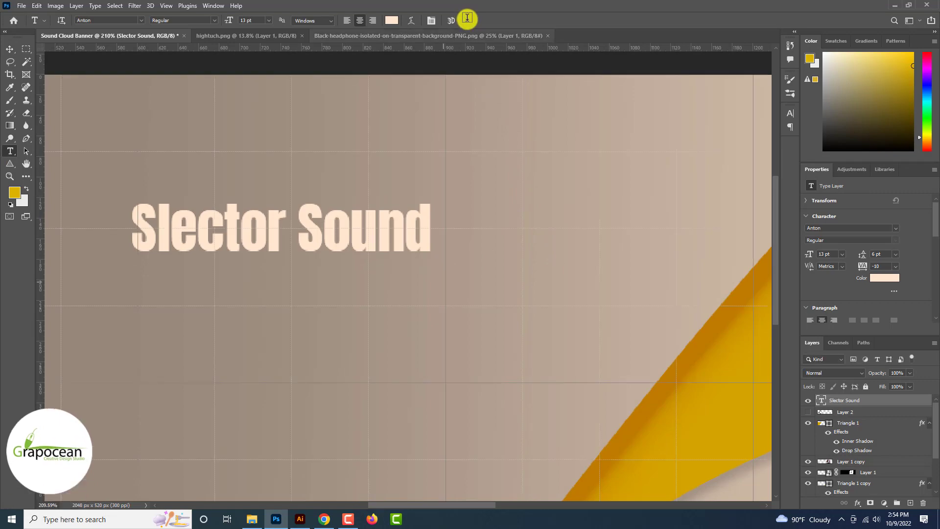
pyautogui.moveTo(437, 232); pyautogui.dragTo(94, 237)
pyautogui.scroll(1, 121, 238)
pyautogui.scroll(4, 119, 238)
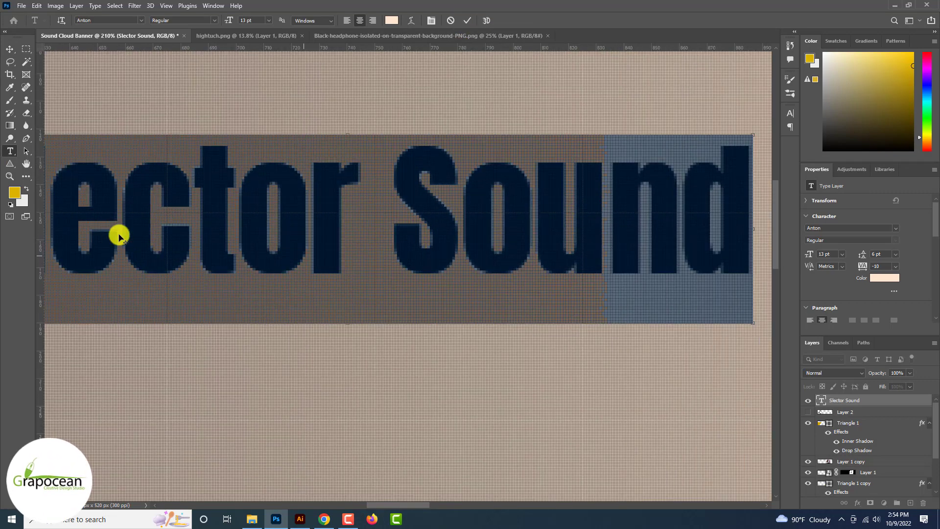
pyautogui.moveTo(226, 20); pyautogui.dragTo(235, 21)
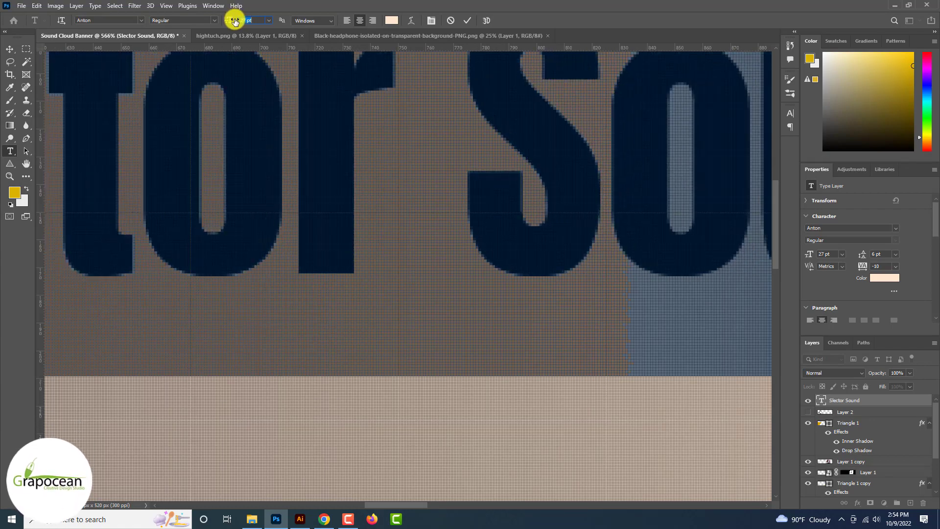
pyautogui.click(10, 51)
# Step: Move the title left and down, lowering it a further 34 px
pyautogui.scroll(-10, 10, 53)
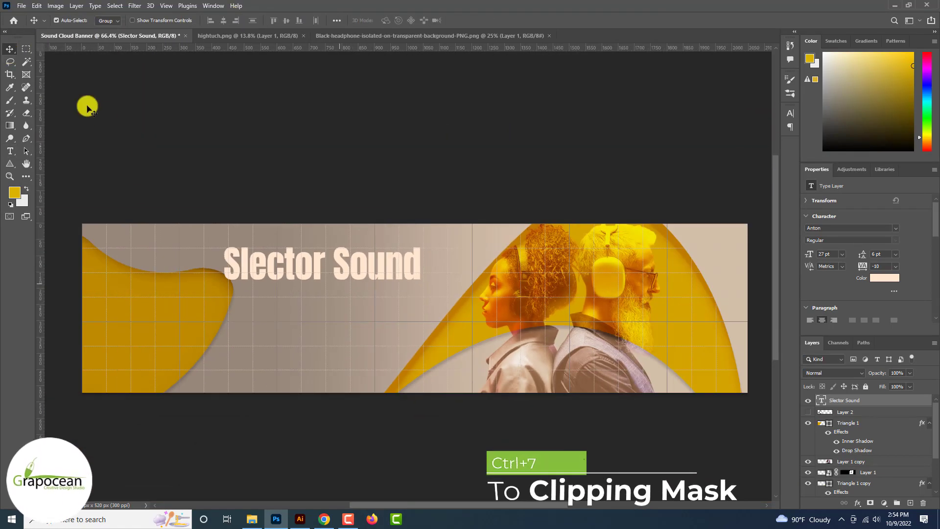
pyautogui.scroll(3, 322, 267)
pyautogui.moveTo(321, 267); pyautogui.dragTo(286, 293)
pyautogui.scroll(-5, 286, 293)
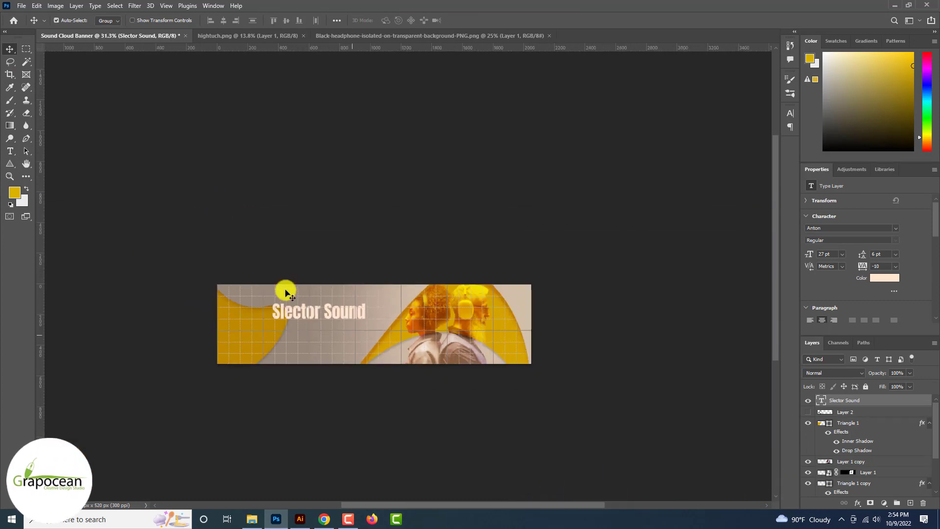
pyautogui.scroll(3, 286, 293)
pyautogui.moveTo(289, 294); pyautogui.dragTo(293, 310)
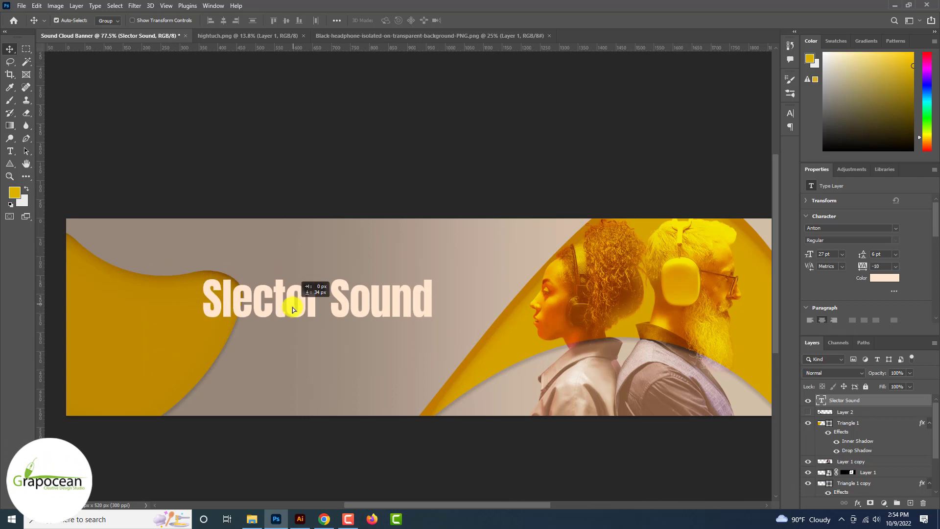
# Step: Move the left yellow shape up and left, and shift the title right beside it
pyautogui.scroll(-2, 292, 306)
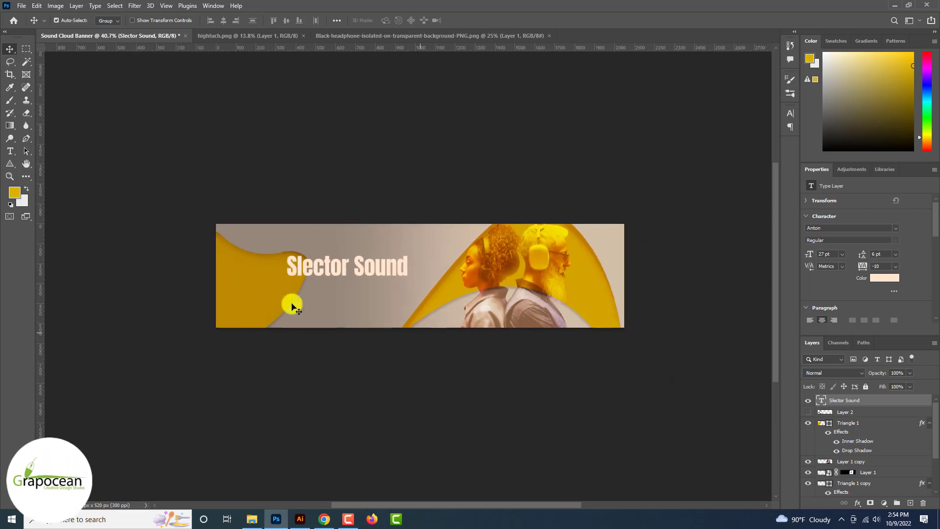
pyautogui.scroll(2, 267, 299)
pyautogui.moveTo(230, 284); pyautogui.dragTo(152, 267)
pyautogui.scroll(-3, 162, 267)
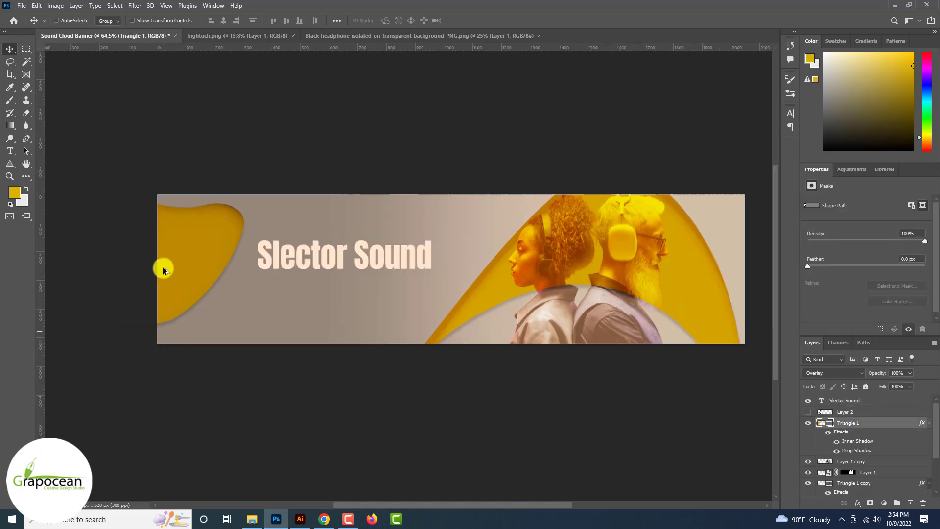
pyautogui.scroll(1, 325, 267)
pyautogui.moveTo(348, 269); pyautogui.dragTo(385, 265)
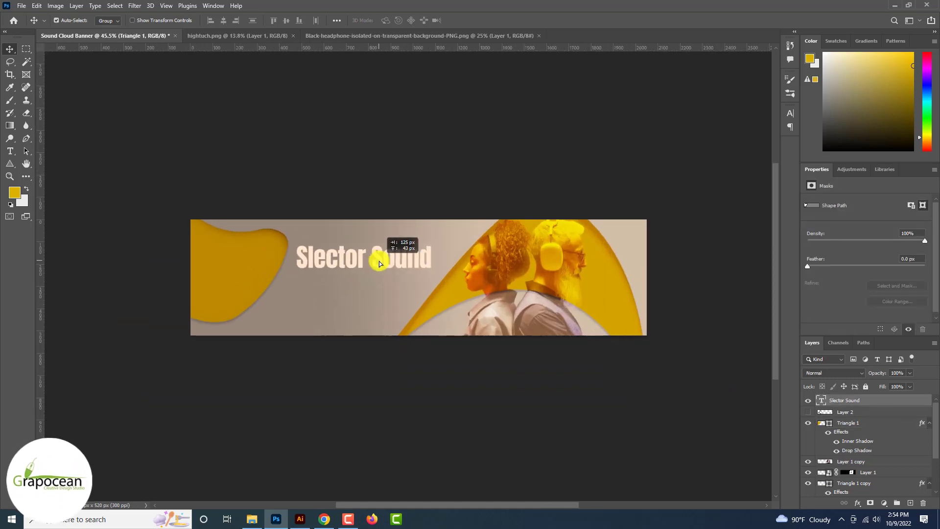
pyautogui.scroll(3, 379, 265)
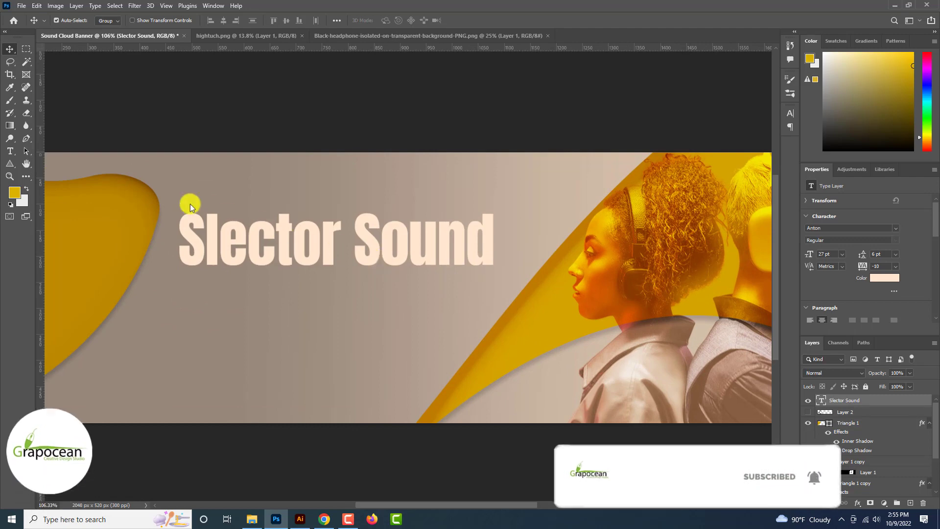
pyautogui.click(9, 151)
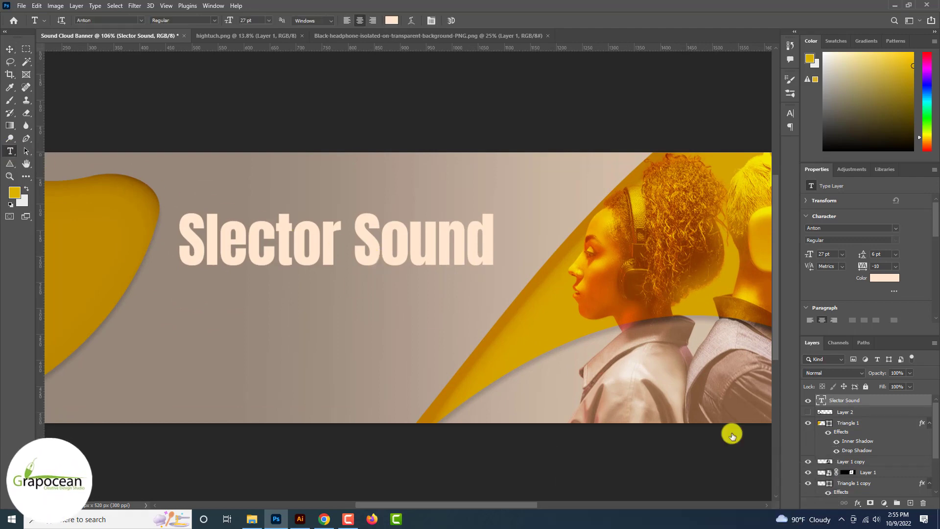
# Step: Add a 'professional sound cloud banner template' line in Open Sans at 7 pt
pyautogui.click(260, 315)
pyautogui.write('professio')
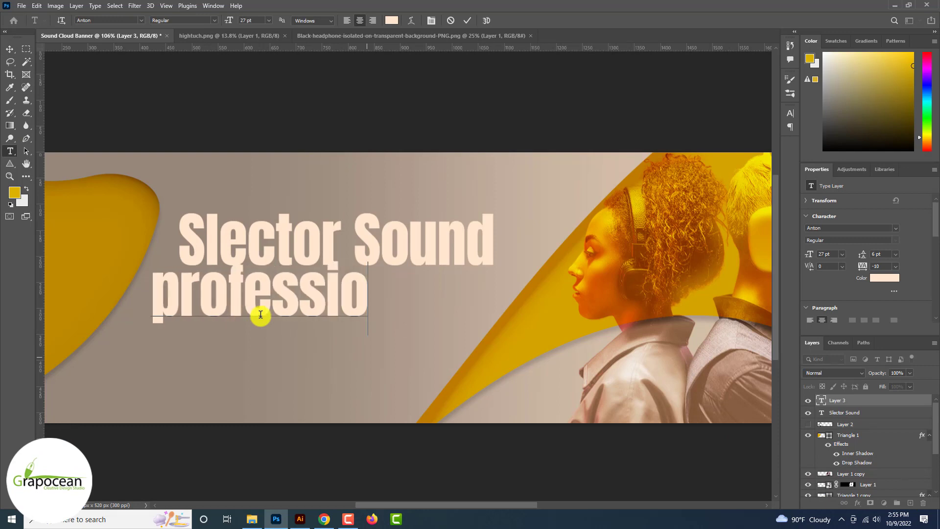
pyautogui.write('nal sound c')
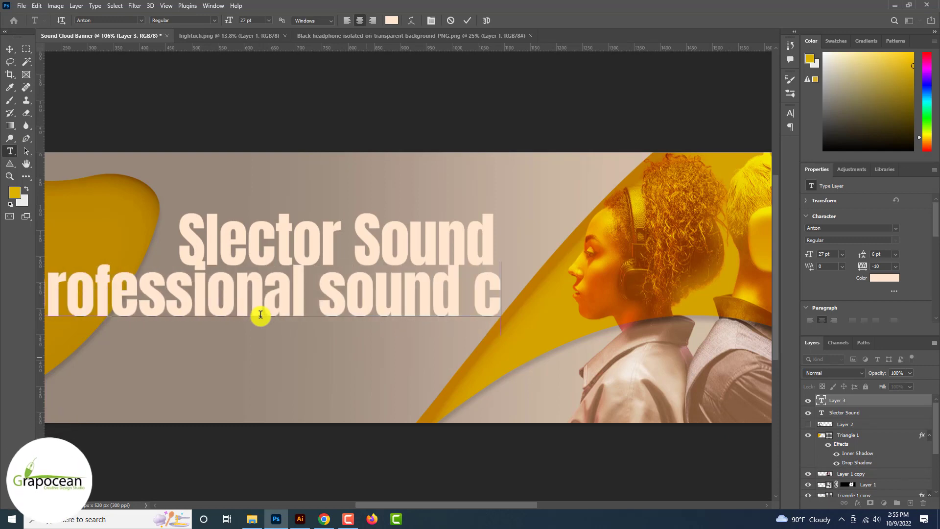
pyautogui.write('loud banner template')
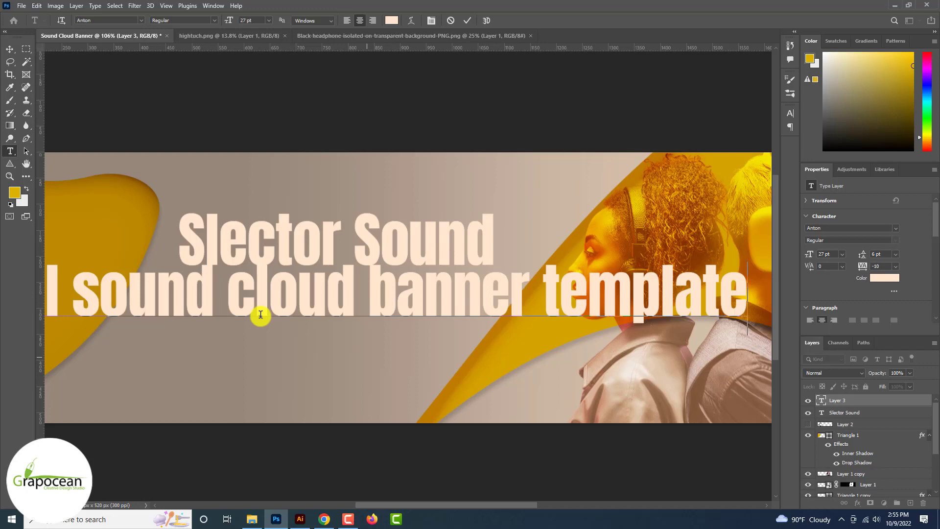
pyautogui.hotkey('ctrl', 'a')
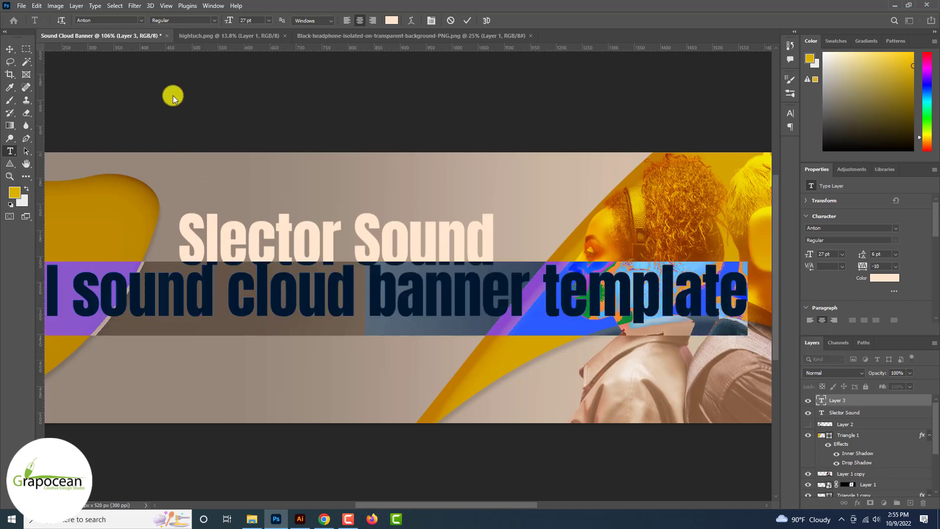
pyautogui.click(140, 20)
pyautogui.click(202, 56)
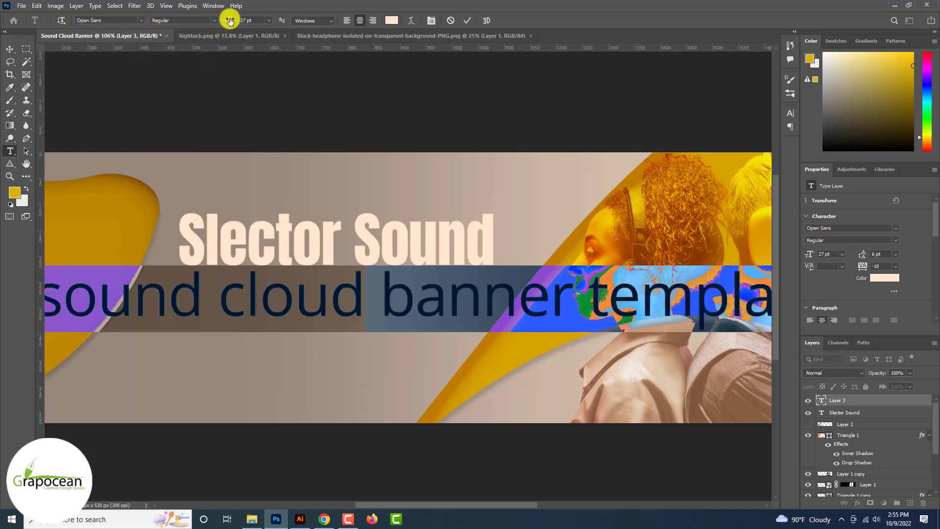
pyautogui.moveTo(230, 21); pyautogui.dragTo(220, 19)
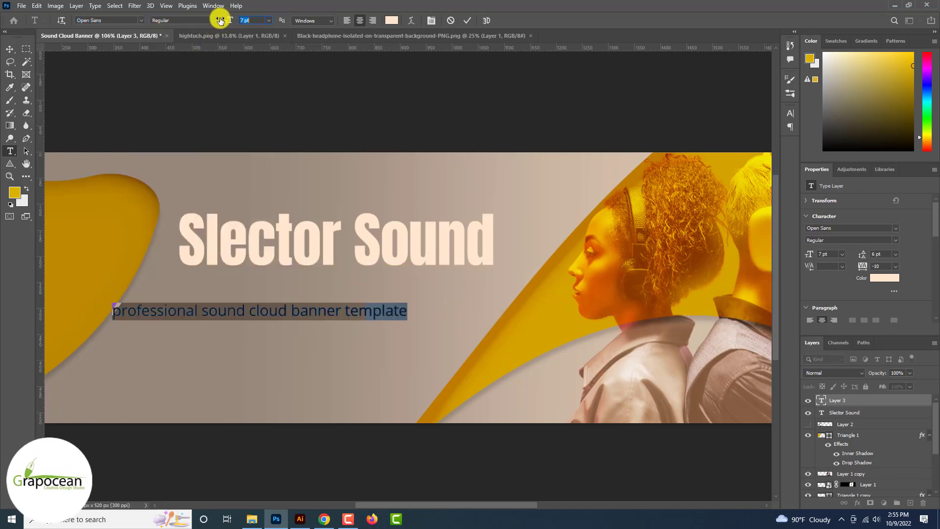
pyautogui.click(15, 52)
# Step: Move the subtitle up under the title and correct its wording to 'soundcloud'
pyautogui.moveTo(315, 313); pyautogui.dragTo(377, 287)
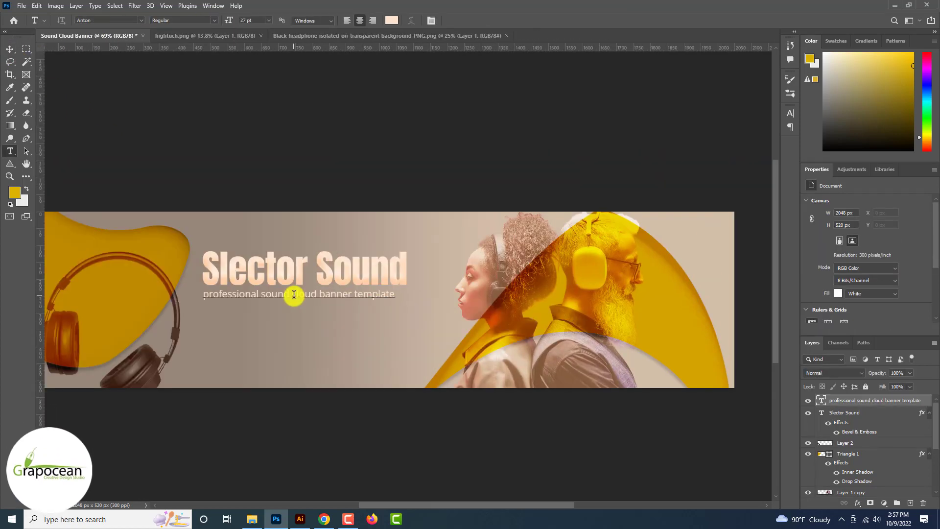
pyautogui.click(294, 294)
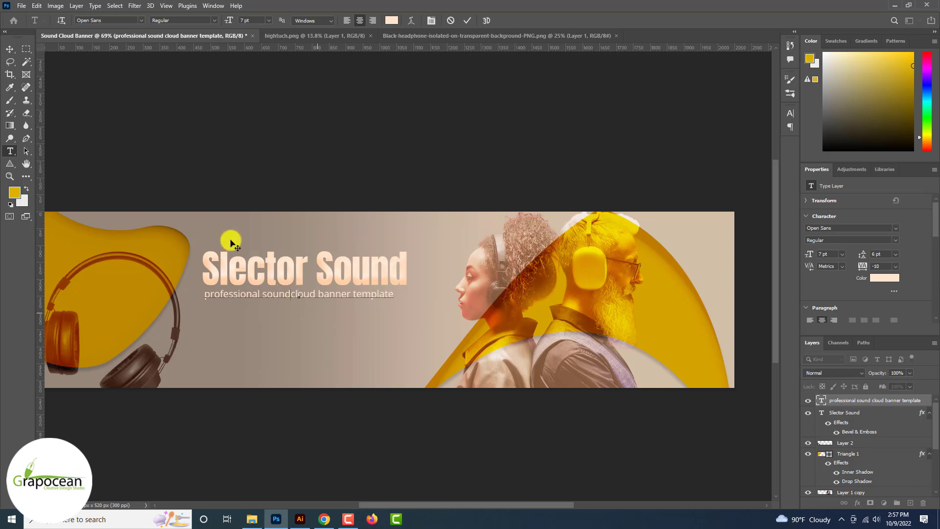
pyautogui.click(11, 50)
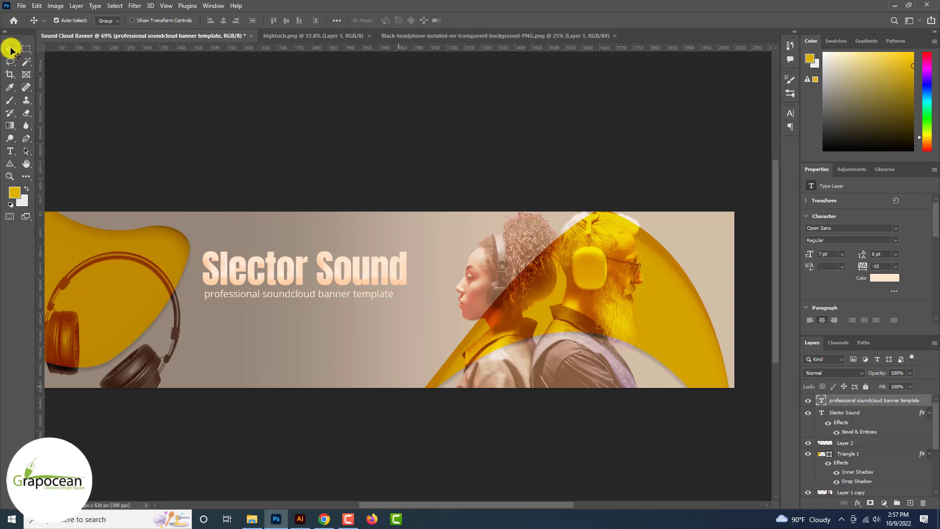
pyautogui.rightClick(10, 163)
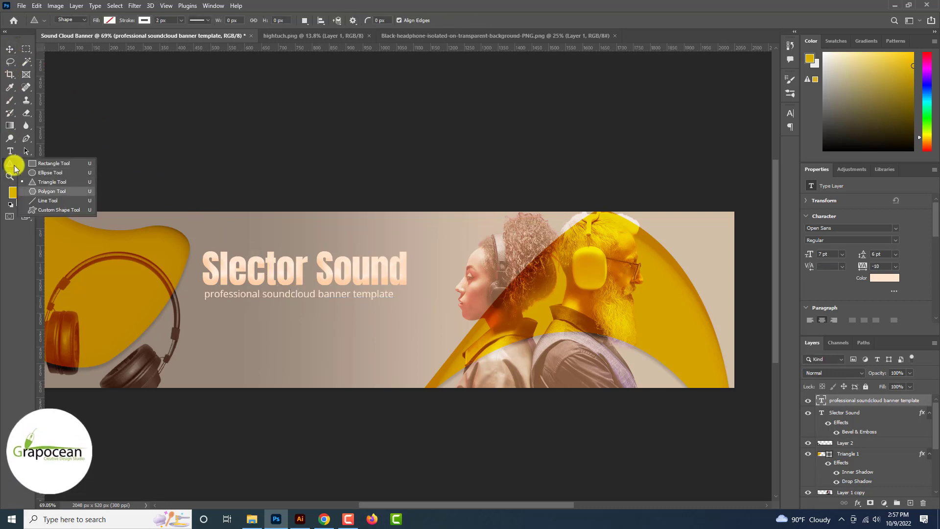
pyautogui.click(43, 183)
pyautogui.rightClick(10, 163)
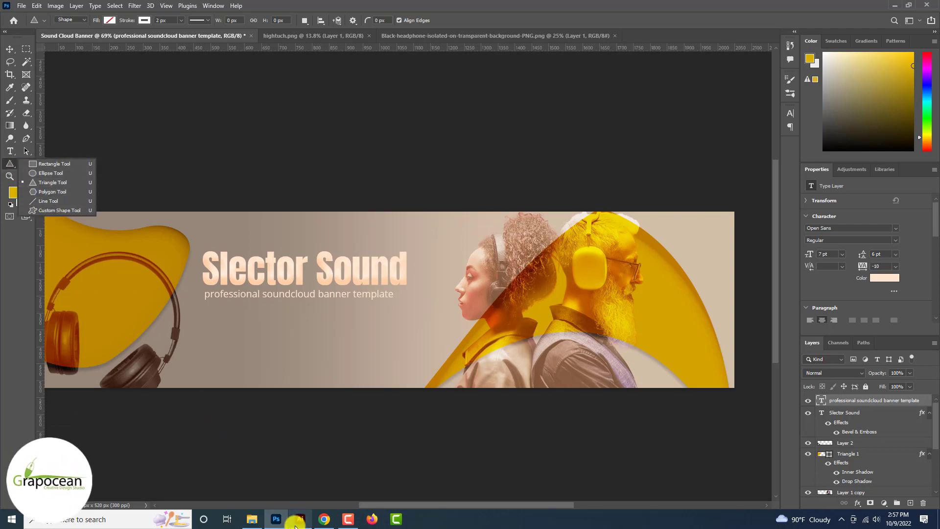
pyautogui.click(296, 525)
# Step: Drag the Illustrator ribbon in, place it beneath the title in Soft Light, and reposition it
pyautogui.moveTo(145, 254); pyautogui.dragTo(387, 351)
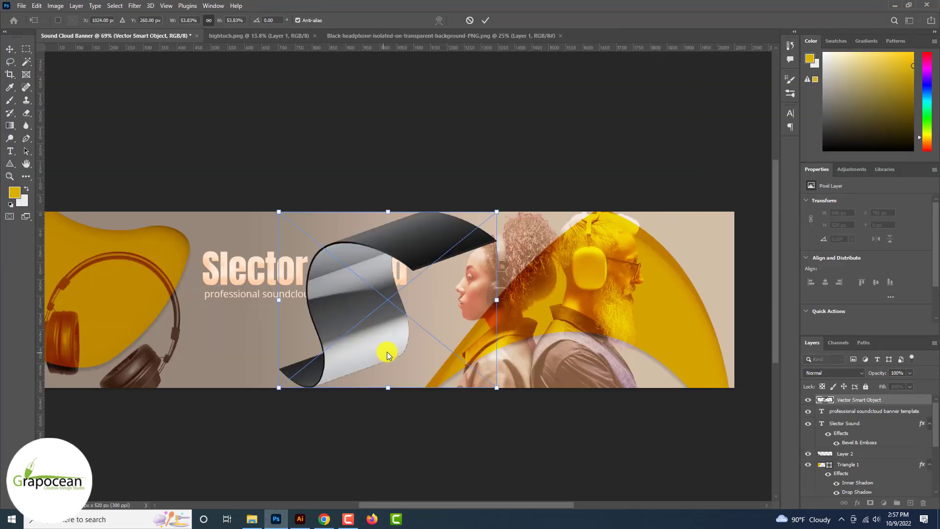
pyautogui.moveTo(871, 398); pyautogui.dragTo(856, 434)
pyautogui.click(835, 373)
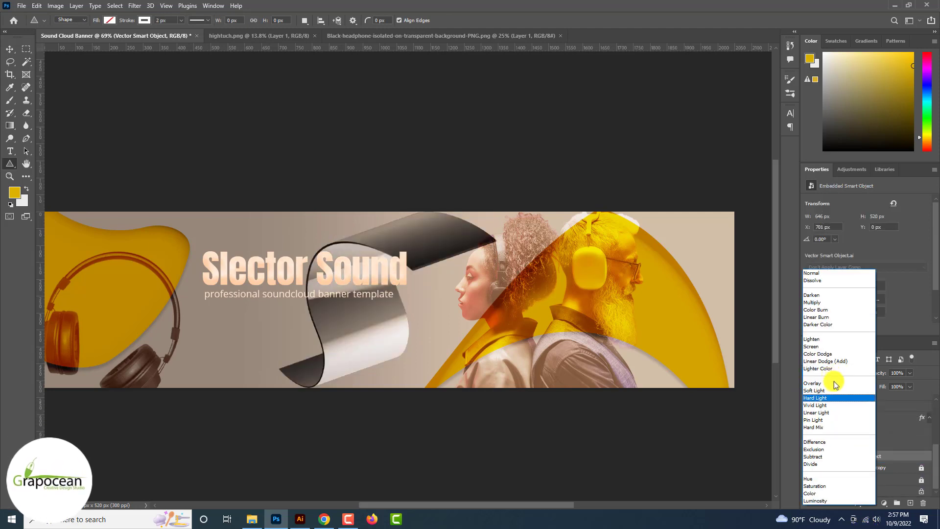
pyautogui.click(833, 390)
pyautogui.hotkey('ctrl', 't')
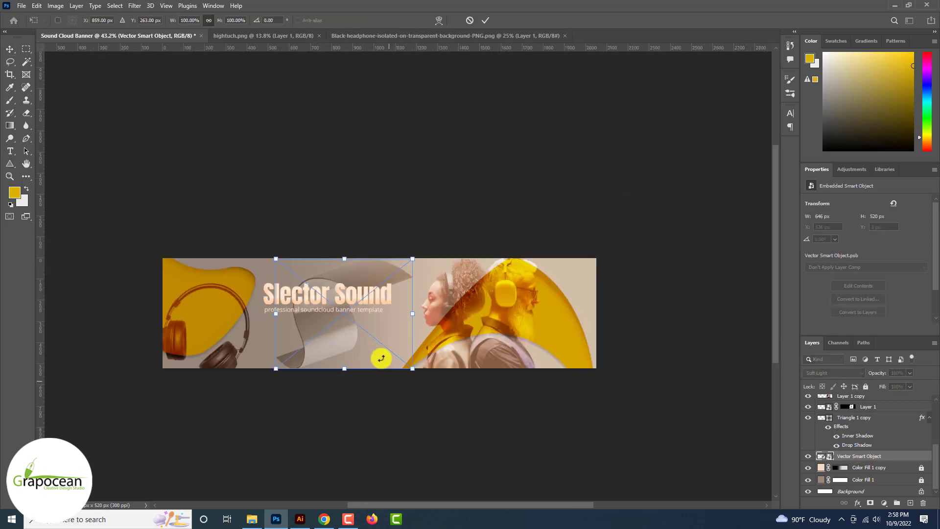
pyautogui.moveTo(377, 416); pyautogui.dragTo(353, 487)
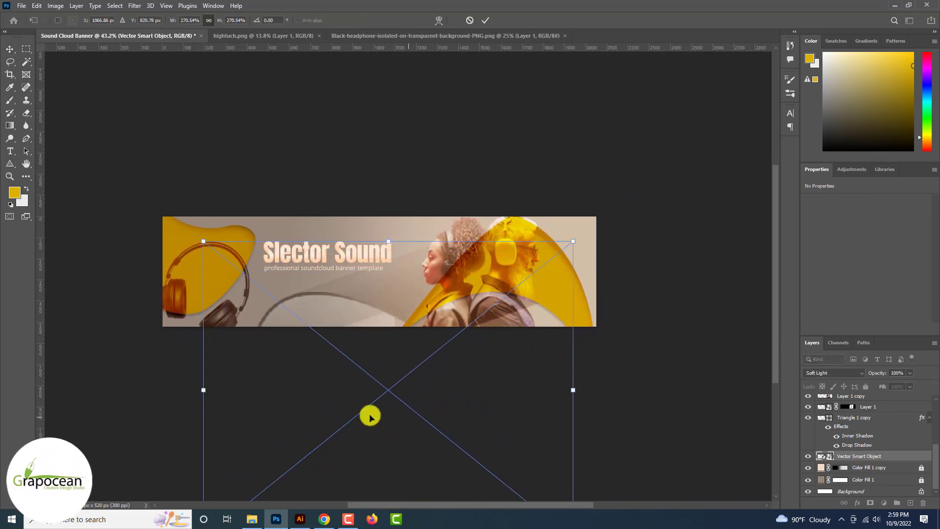
pyautogui.click(485, 20)
pyautogui.hotkey('ctrl', '-')
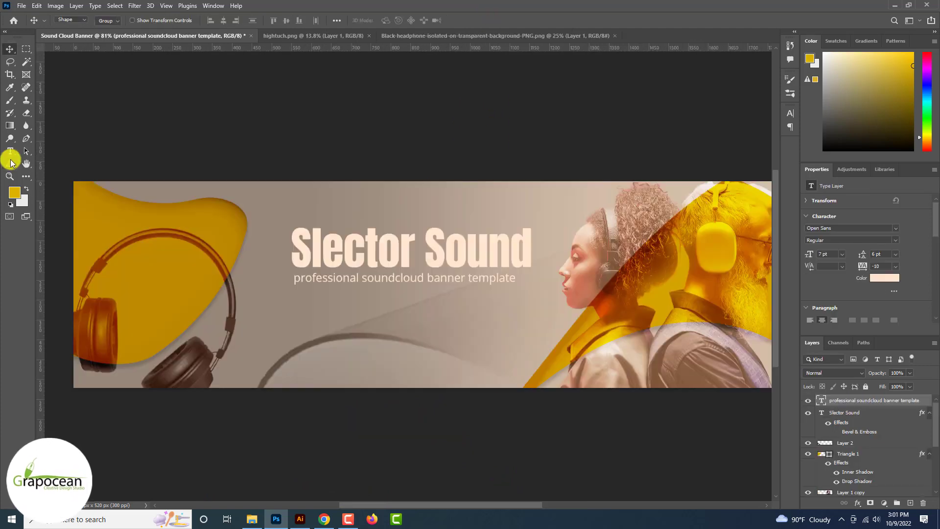
pyautogui.rightClick(10, 163)
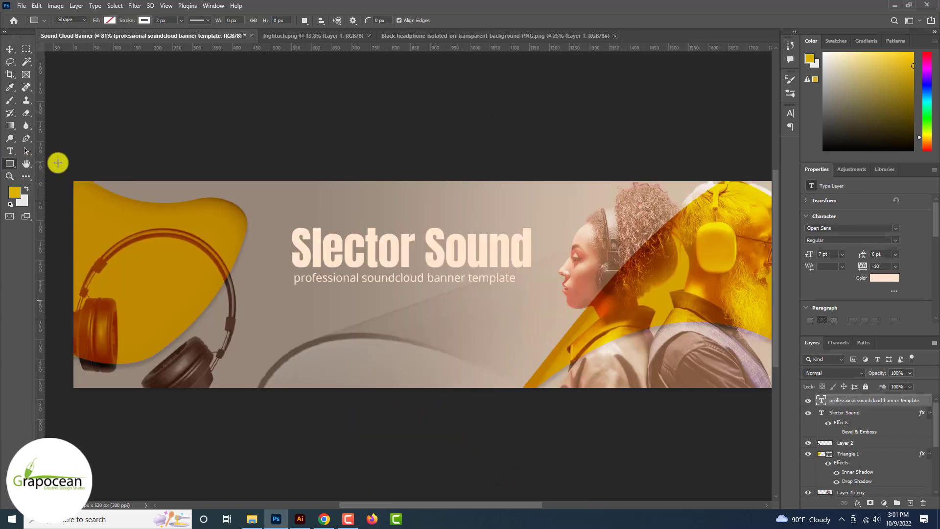
# Step: Draw the button rectangle below the subtitle and reposition it and the ribbon
pyautogui.moveTo(359, 313); pyautogui.dragTo(437, 336)
pyautogui.click(144, 20)
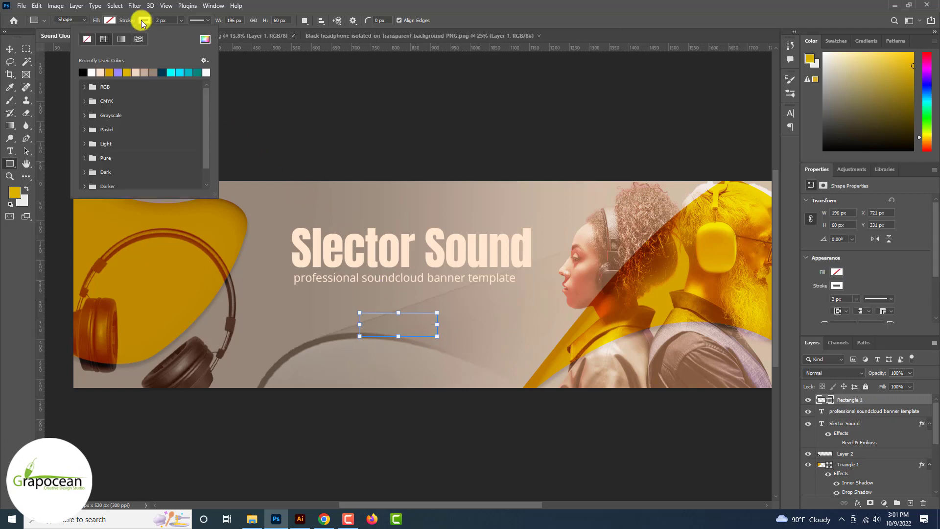
pyautogui.click(10, 49)
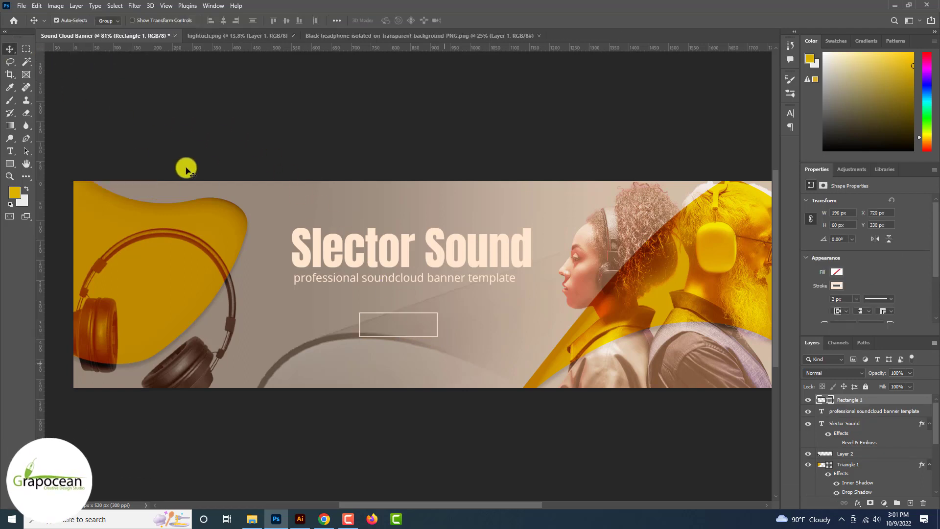
pyautogui.moveTo(456, 351); pyautogui.dragTo(451, 382)
pyautogui.scroll(-4, 450, 382)
pyautogui.scroll(7, 451, 382)
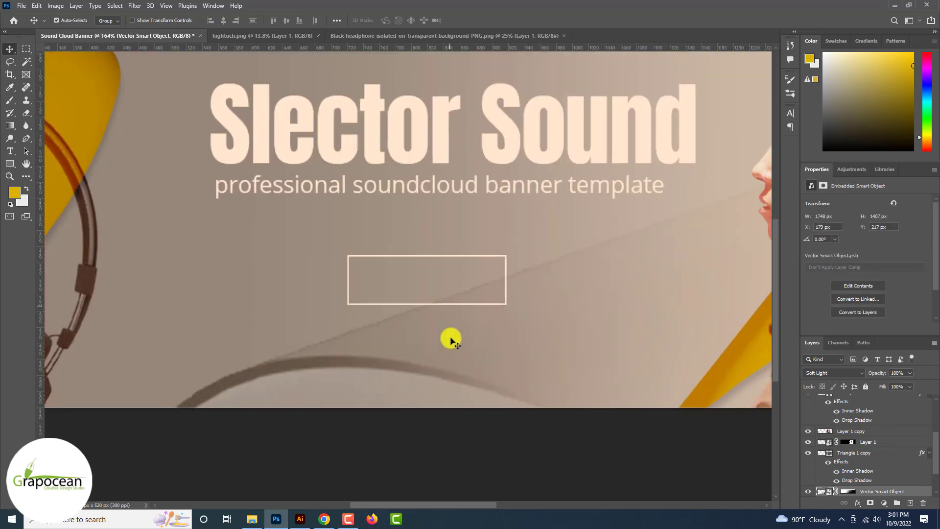
pyautogui.moveTo(451, 302); pyautogui.dragTo(319, 327)
pyautogui.moveTo(356, 361); pyautogui.dragTo(475, 345)
# Step: Narrow the ribbon to about 69% width
pyautogui.scroll(-3, 475, 345)
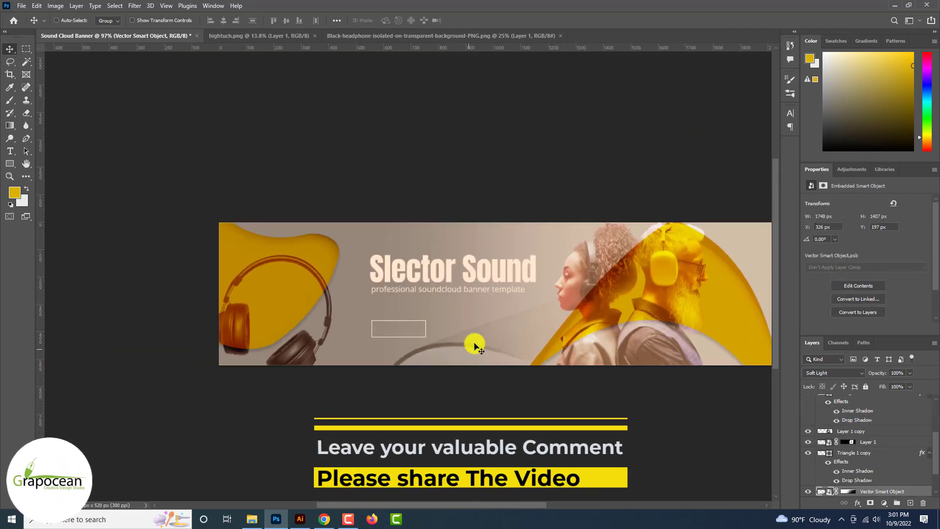
pyautogui.scroll(-3, 474, 346)
pyautogui.moveTo(621, 415); pyautogui.dragTo(479, 383)
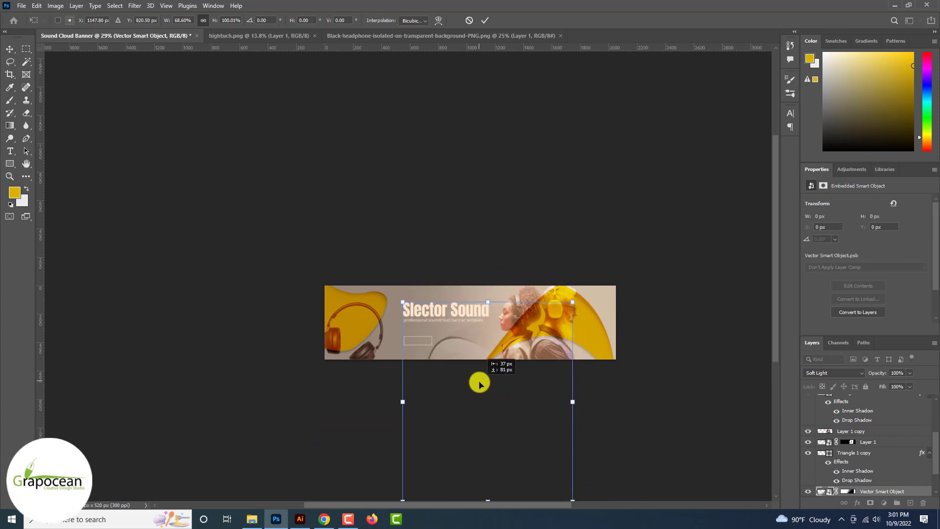
pyautogui.click(485, 21)
pyautogui.scroll(7, 432, 340)
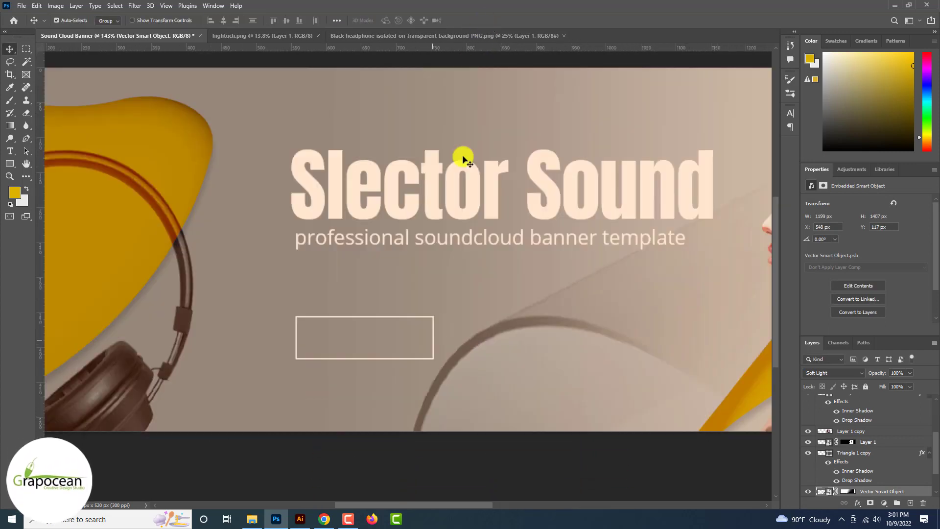
# Step: Round the rectangle's top-left and bottom-right corners to 40 px
pyautogui.click(434, 341)
pyautogui.scroll(-2, 430, 338)
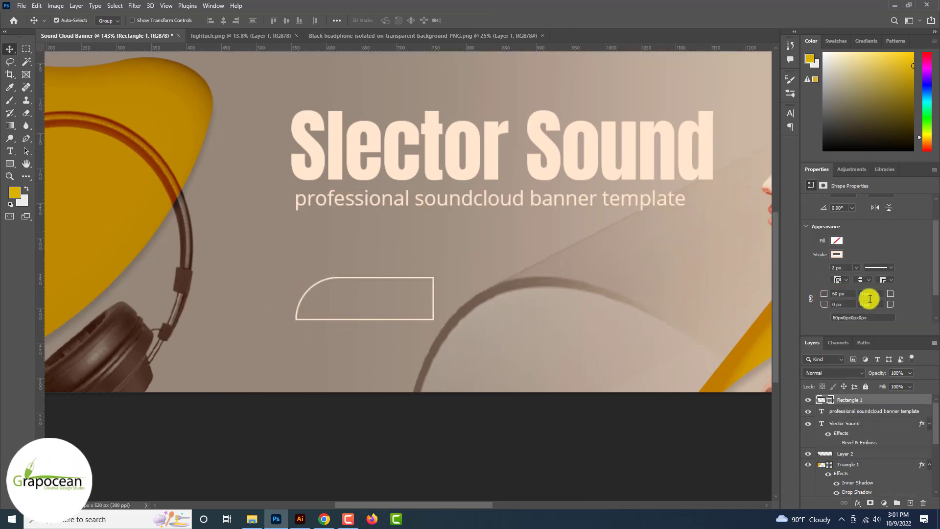
pyautogui.moveTo(829, 297); pyautogui.dragTo(815, 295)
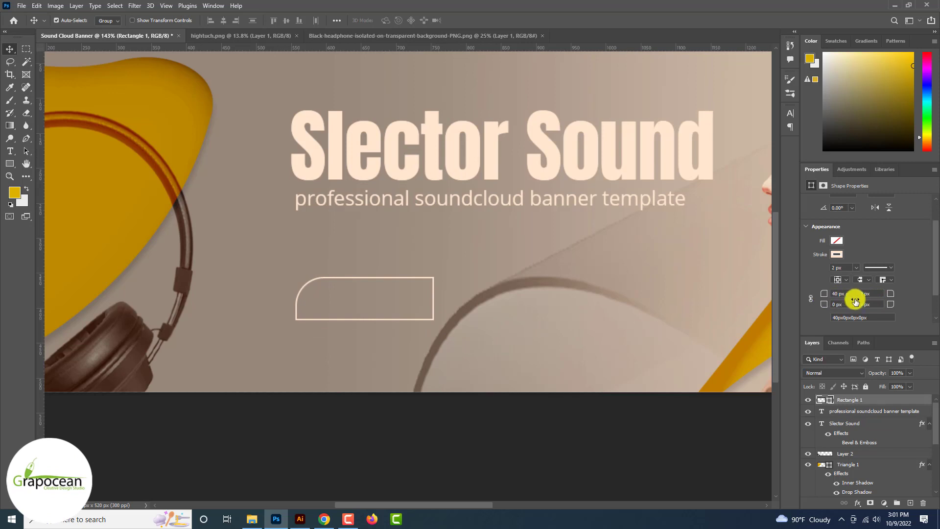
pyautogui.write('40')
pyautogui.press('Return')
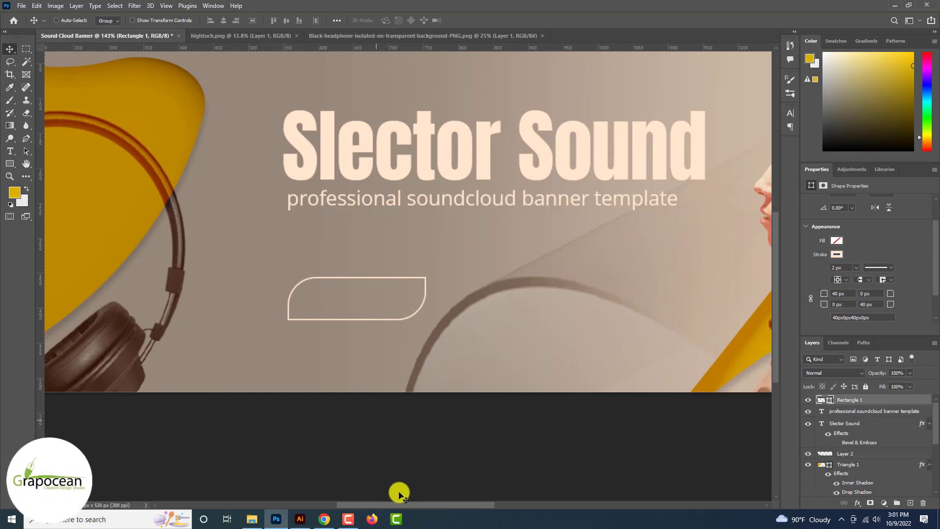
pyautogui.click(380, 412)
pyautogui.scroll(-3, 381, 413)
pyautogui.scroll(3, 390, 375)
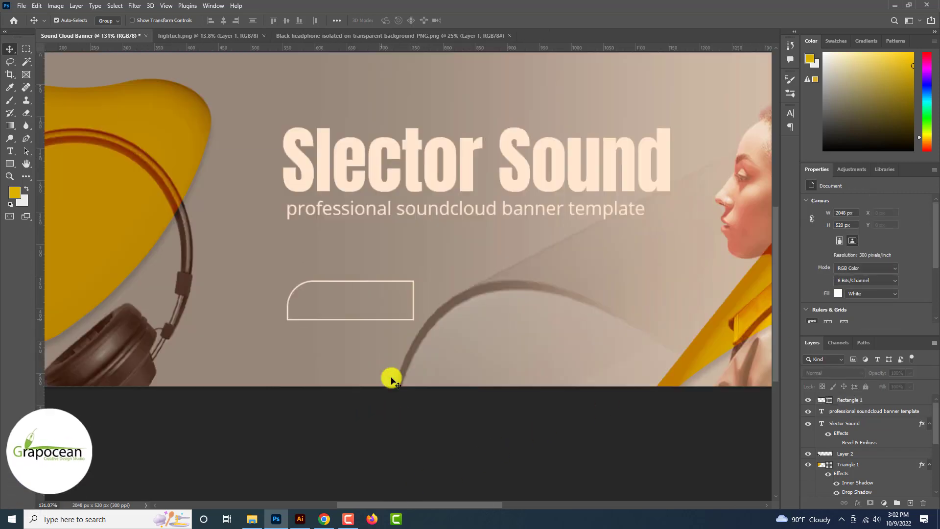
# Step: Type the 'Just Listen' label and drag it inside the rounded button outline
pyautogui.click(454, 277)
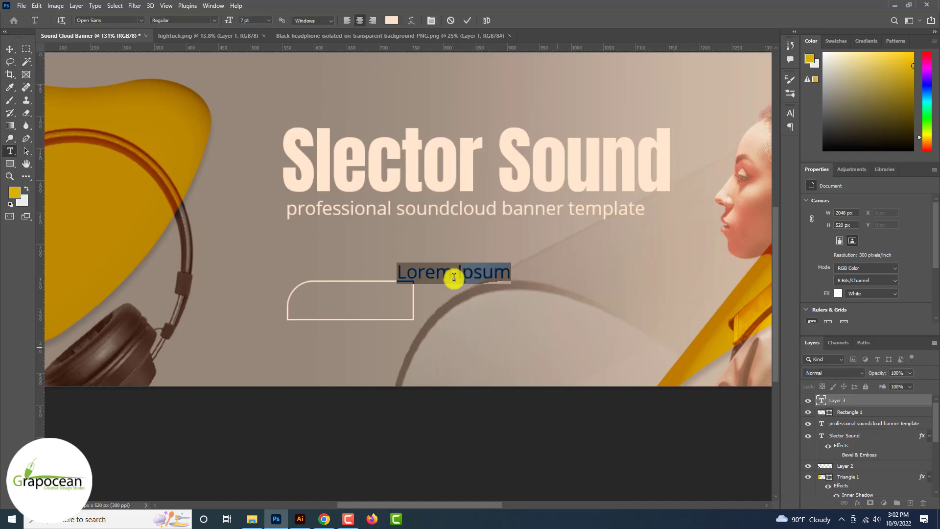
pyautogui.press('BackSpace')
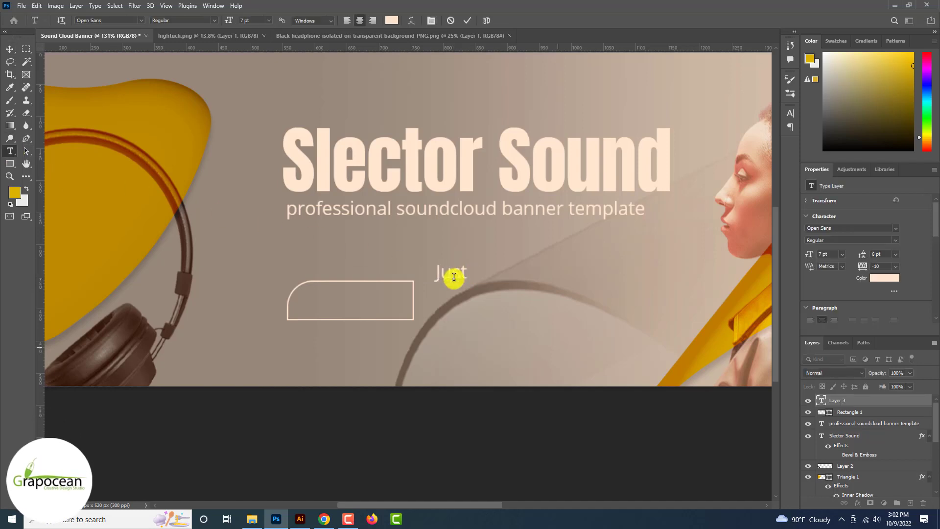
pyautogui.write('Les')
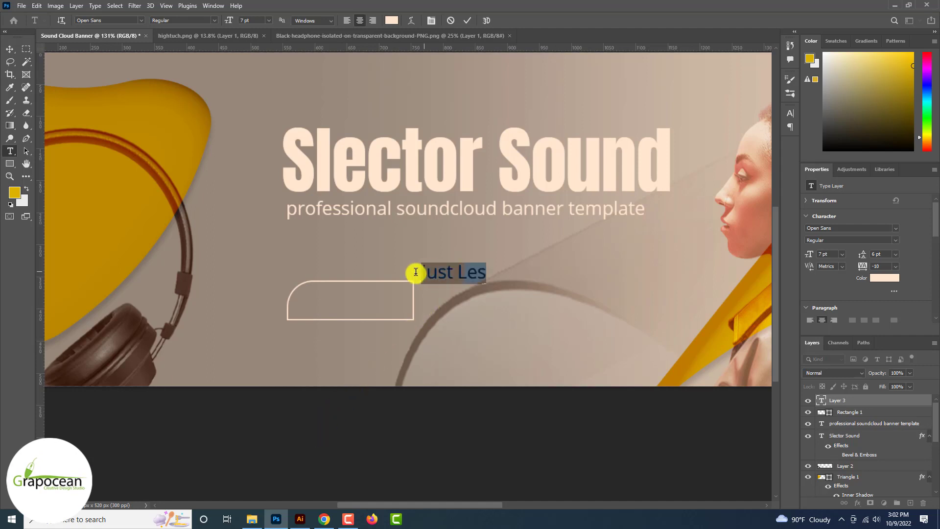
pyautogui.click(416, 273)
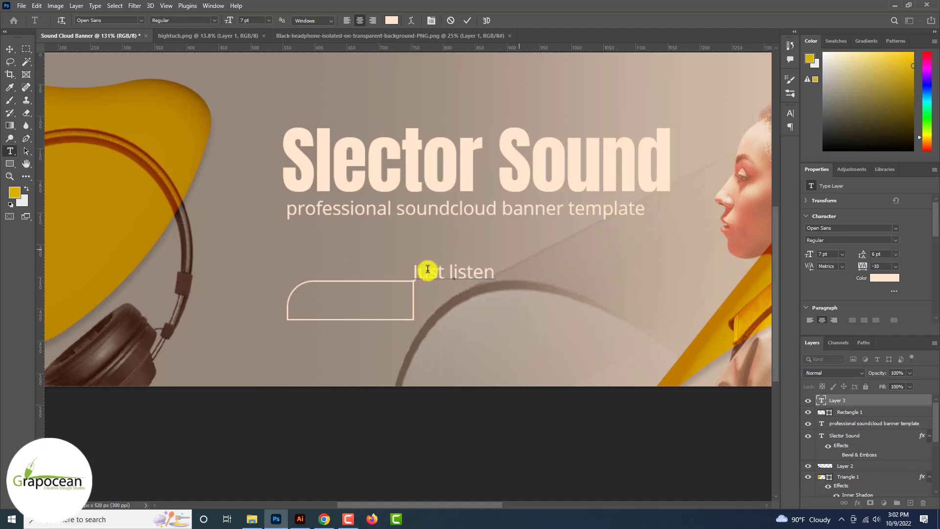
pyautogui.write('J')
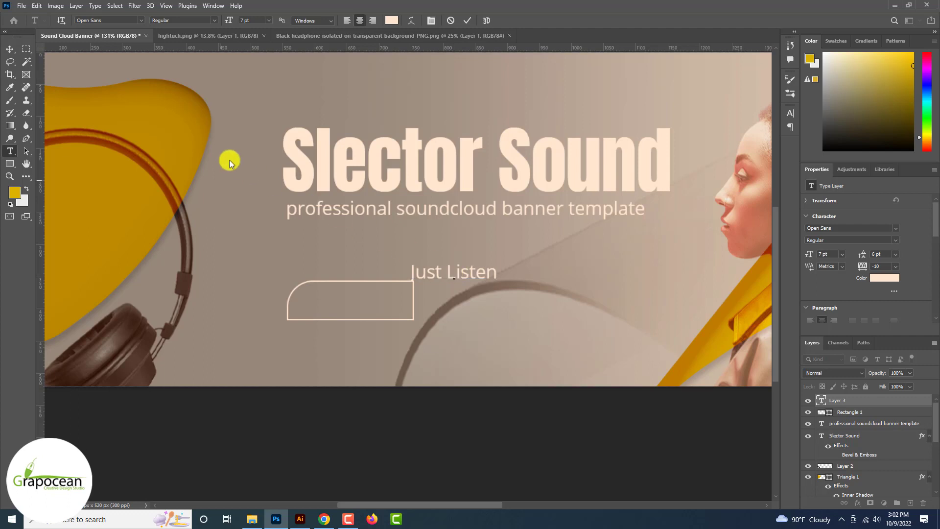
pyautogui.click(9, 51)
pyautogui.moveTo(466, 269); pyautogui.dragTo(369, 300)
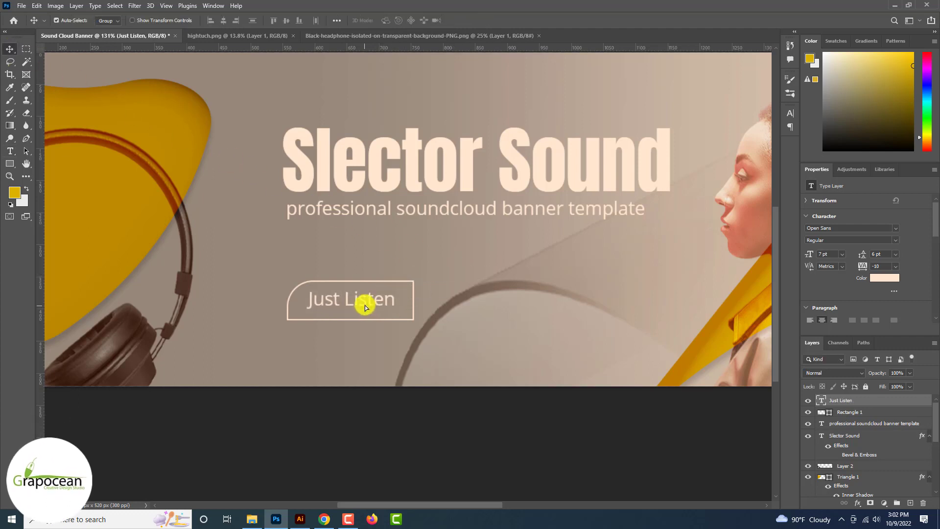
# Step: Centre Just Listen horizontally and vertically within the button outline
pyautogui.scroll(3, 367, 300)
pyautogui.scroll(5, 368, 300)
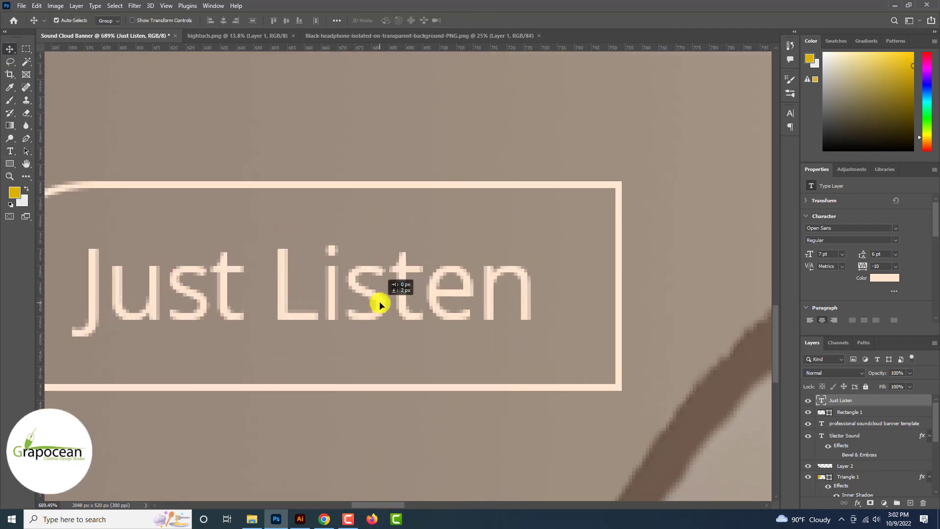
pyautogui.keyDown('shift'); pyautogui.click(620, 300); pyautogui.keyUp('shift')
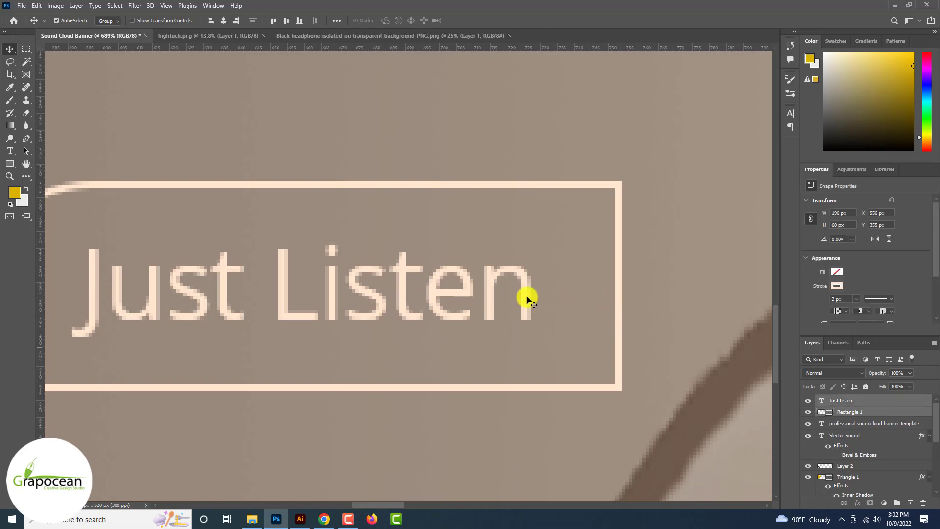
pyautogui.click(224, 21)
pyautogui.click(286, 21)
pyautogui.hotkey('ctrl', '-')
pyautogui.hotkey('ctrl', '-')
pyautogui.hotkey('ctrl', '-')
pyautogui.hotkey('ctrl', '-')
pyautogui.hotkey('ctrl', '-')
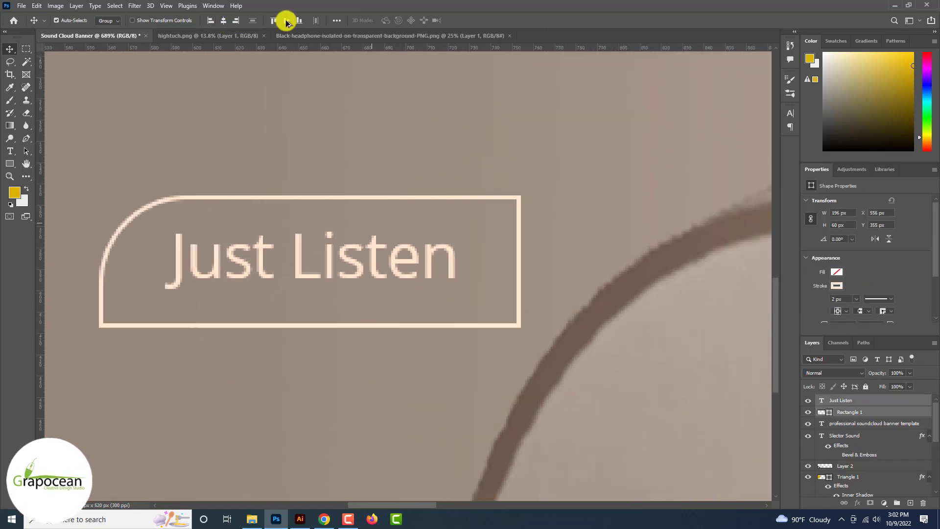
pyautogui.scroll(-1, 371, 336)
pyautogui.click(385, 381)
pyautogui.scroll(-5, 385, 382)
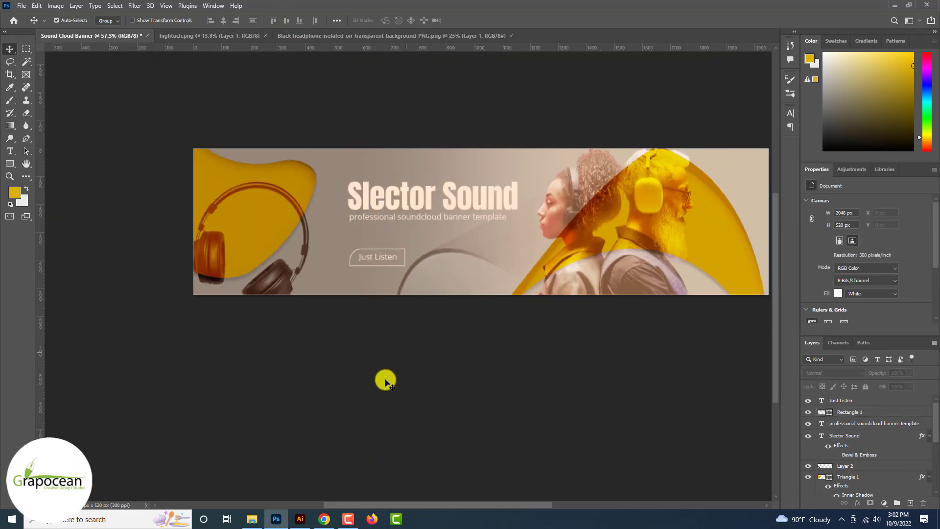
pyautogui.scroll(5, 412, 372)
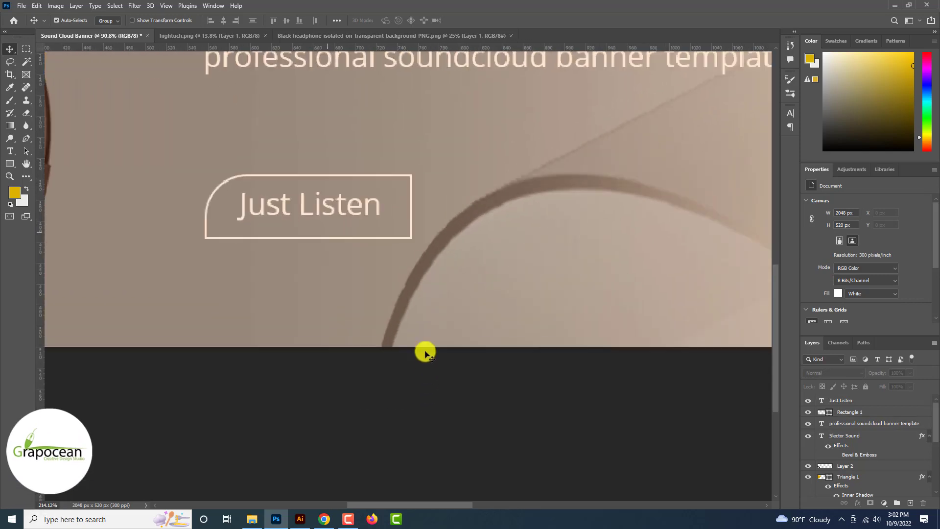
# Step: Round the Rectangle 1 button's top-right corner to a 40 px radius
pyautogui.click(419, 227)
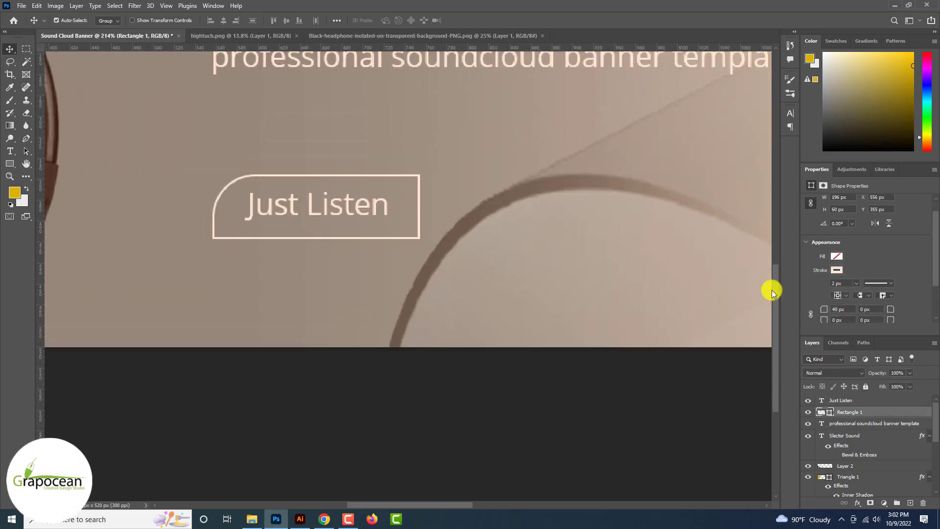
pyautogui.moveTo(877, 309); pyautogui.dragTo(836, 312)
pyautogui.write('40')
pyautogui.press('Return')
pyautogui.scroll(-4, 554, 371)
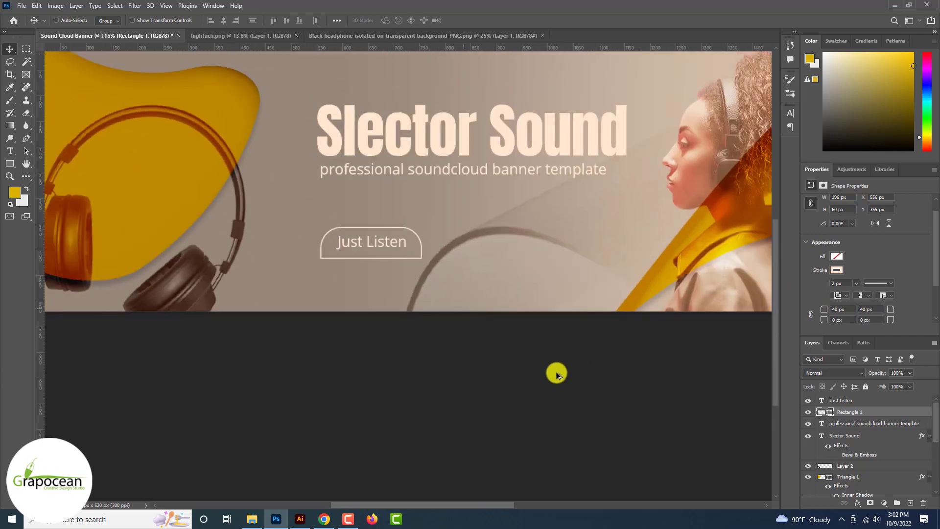
pyautogui.click(398, 406)
pyautogui.scroll(-1, 404, 410)
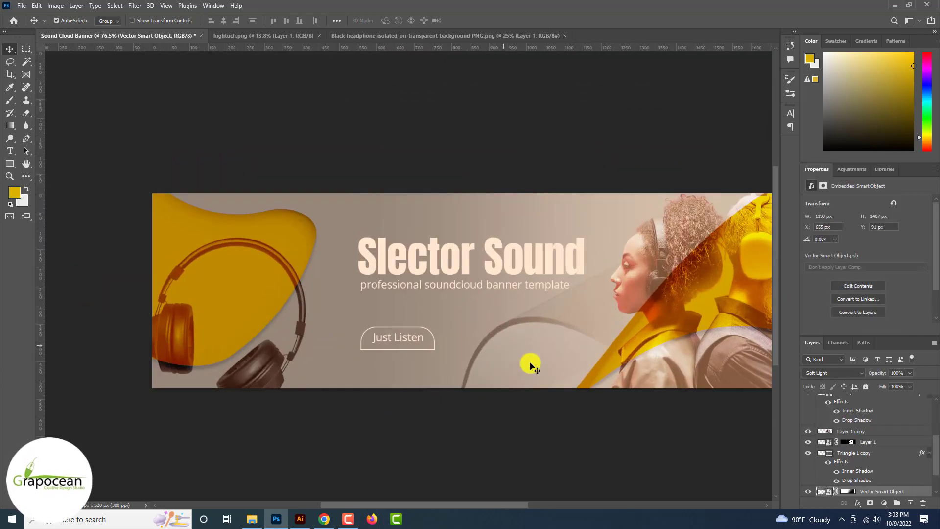
pyautogui.scroll(5, 374, 343)
# Step: Type the contact e-mail address below the button at 4 pt size
pyautogui.click(10, 151)
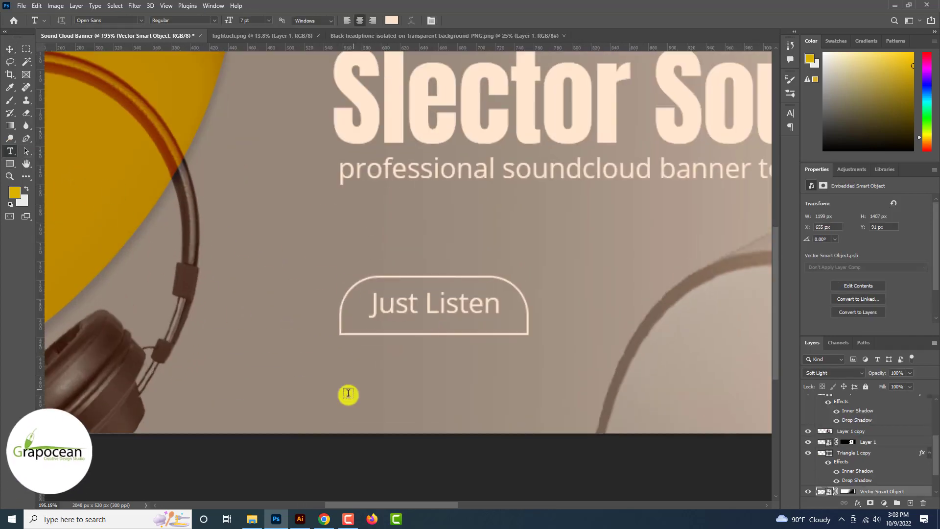
pyautogui.click(348, 392)
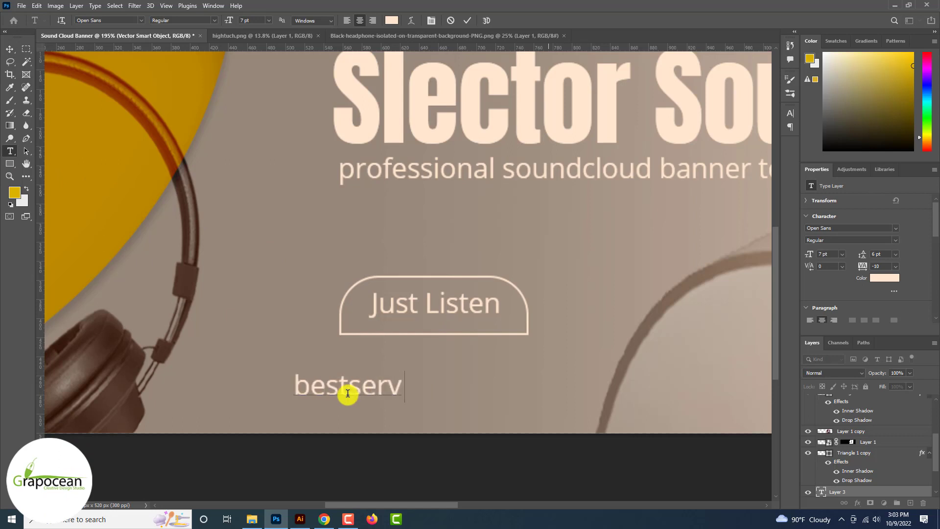
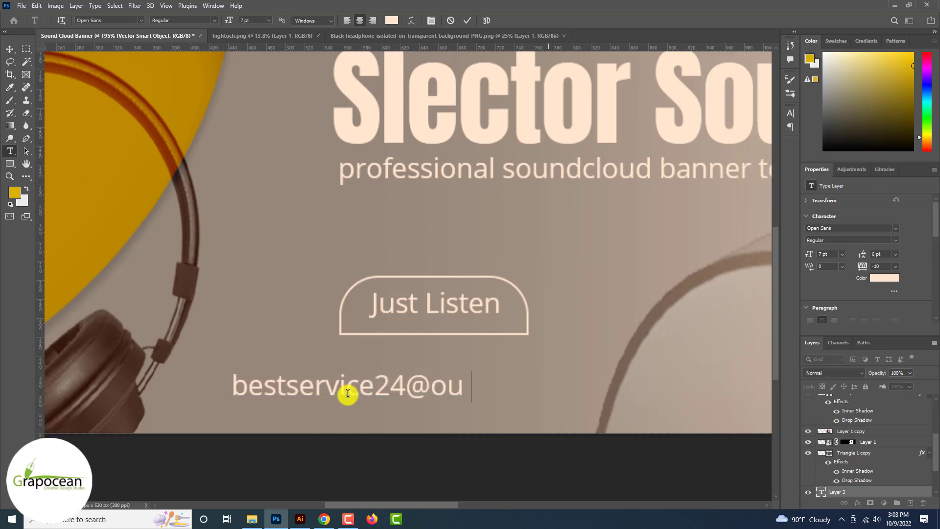
pyautogui.hotkey('ctrl', 'a')
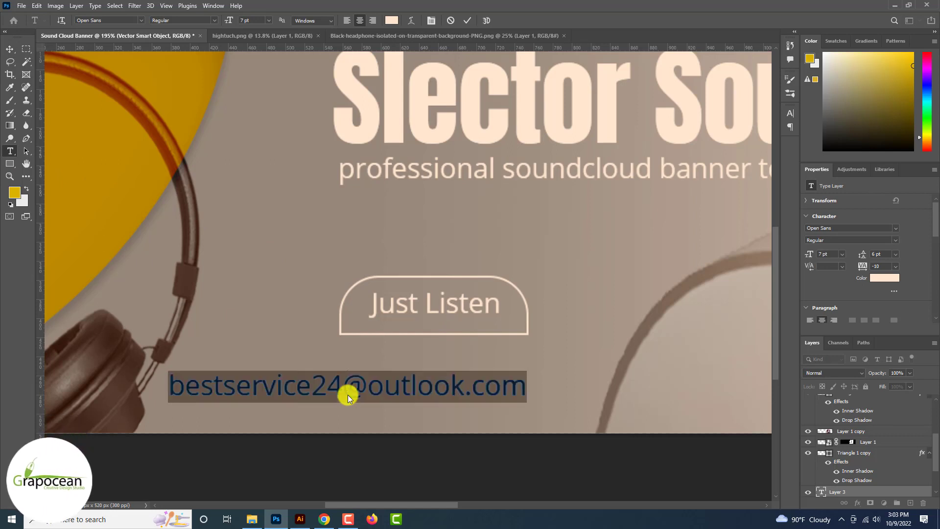
pyautogui.write('4')
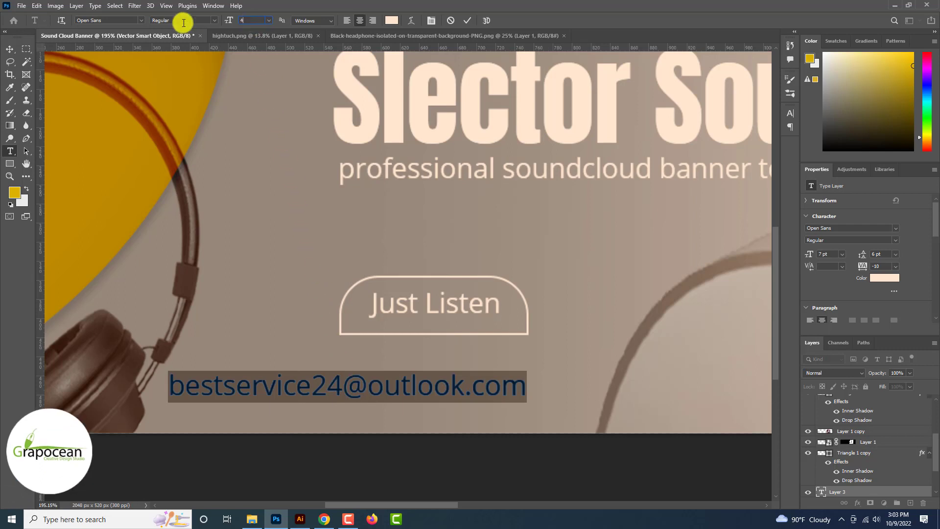
pyautogui.press('Return')
pyautogui.click(10, 49)
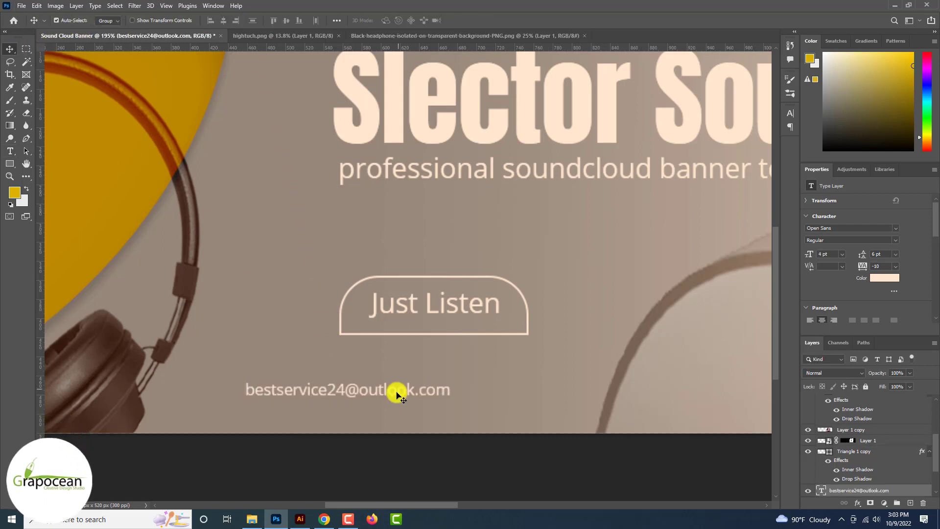
pyautogui.moveTo(395, 392); pyautogui.dragTo(490, 397)
# Step: Widen the e-mail line's tracking to 70 and position it just beneath the button
pyautogui.click(9, 151)
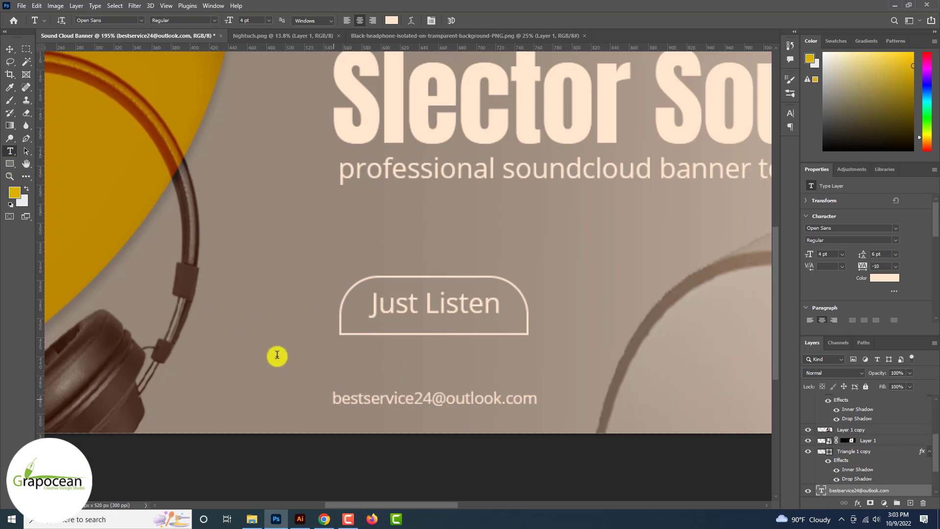
pyautogui.moveTo(334, 398); pyautogui.dragTo(660, 422)
pyautogui.hotkey('alt', 'Right')
pyautogui.hotkey('alt', 'Right')
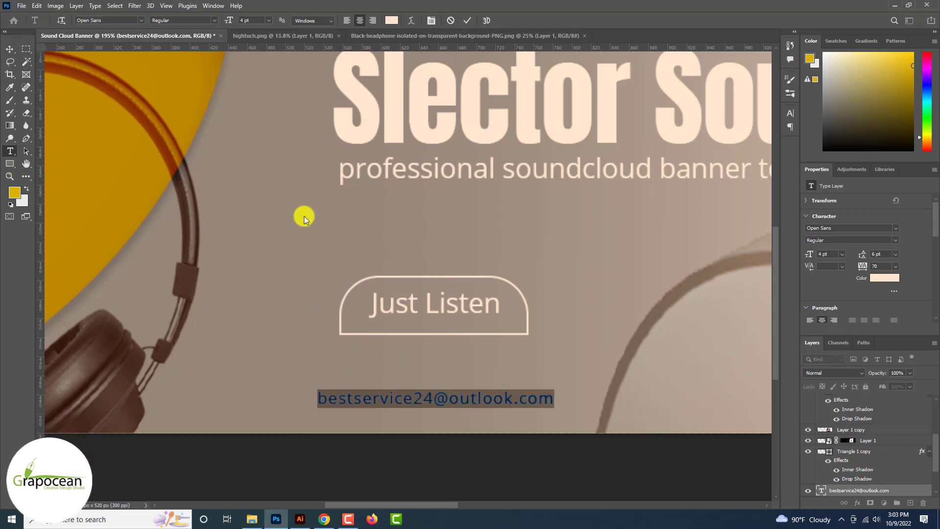
pyautogui.click(14, 55)
pyautogui.moveTo(439, 404); pyautogui.dragTo(456, 403)
pyautogui.scroll(-4, 456, 403)
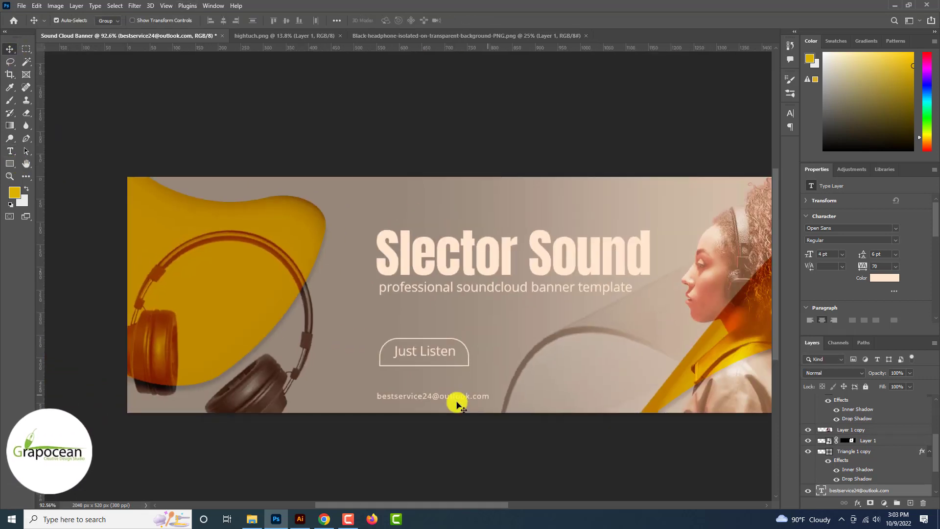
pyautogui.scroll(-1, 457, 403)
pyautogui.scroll(3, 435, 363)
pyautogui.moveTo(436, 363); pyautogui.dragTo(430, 345)
# Step: Try rotating the button shape with Free Transform, leaving it upright
pyautogui.scroll(-4, 431, 343)
pyautogui.scroll(5, 431, 343)
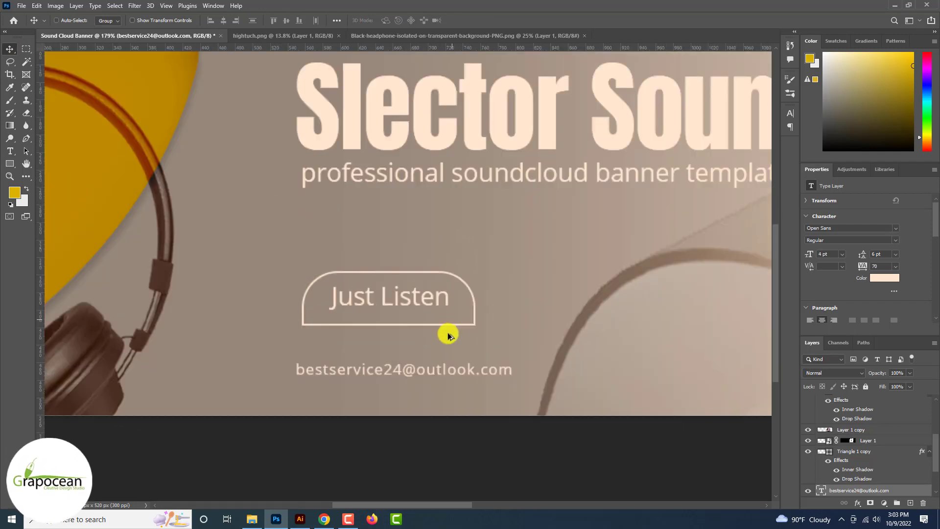
pyautogui.click(460, 326)
pyautogui.hotkey('ctrl', 't')
pyautogui.moveTo(476, 332); pyautogui.dragTo(346, 297)
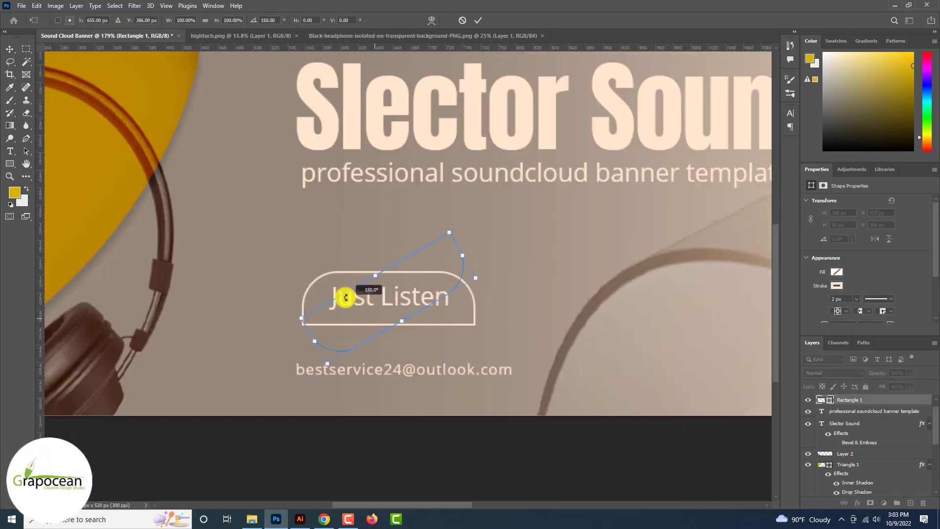
pyautogui.click(476, 21)
# Step: Shift the large grey arc behind the button slightly to the right
pyautogui.scroll(-4, 470, 413)
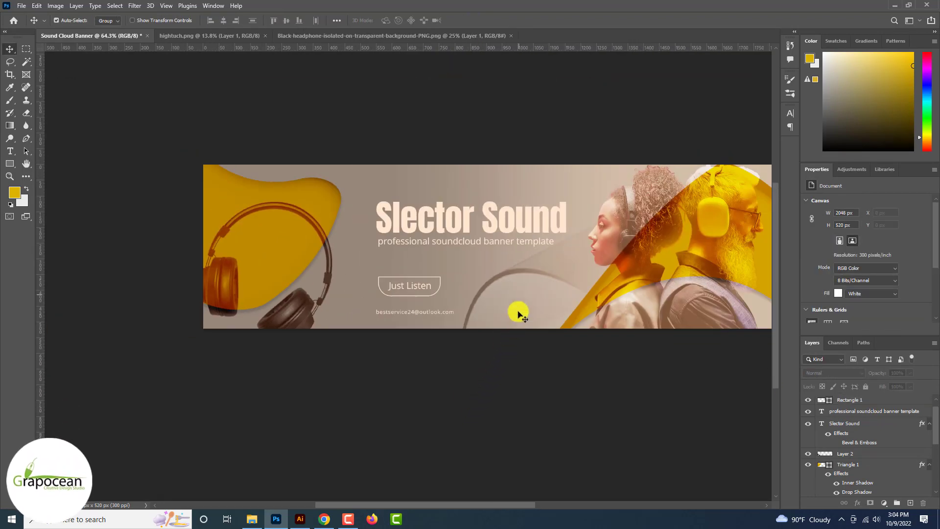
pyautogui.moveTo(518, 313); pyautogui.dragTo(379, 342)
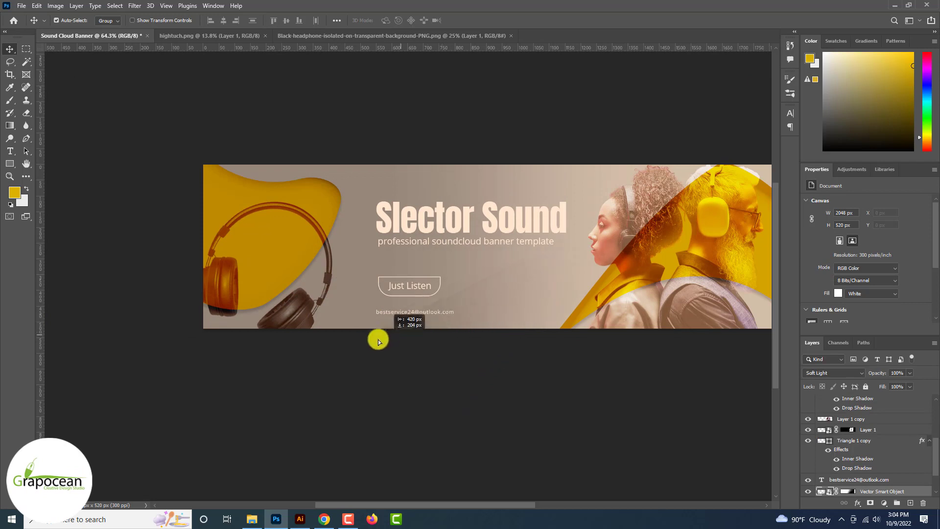
pyautogui.moveTo(470, 312); pyautogui.dragTo(563, 270)
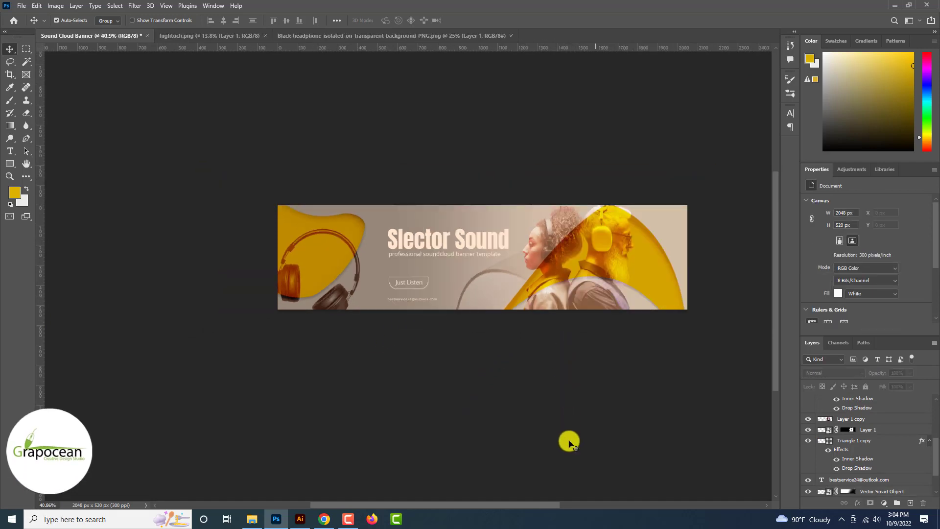
pyautogui.scroll(2, 567, 439)
pyautogui.scroll(2, 474, 354)
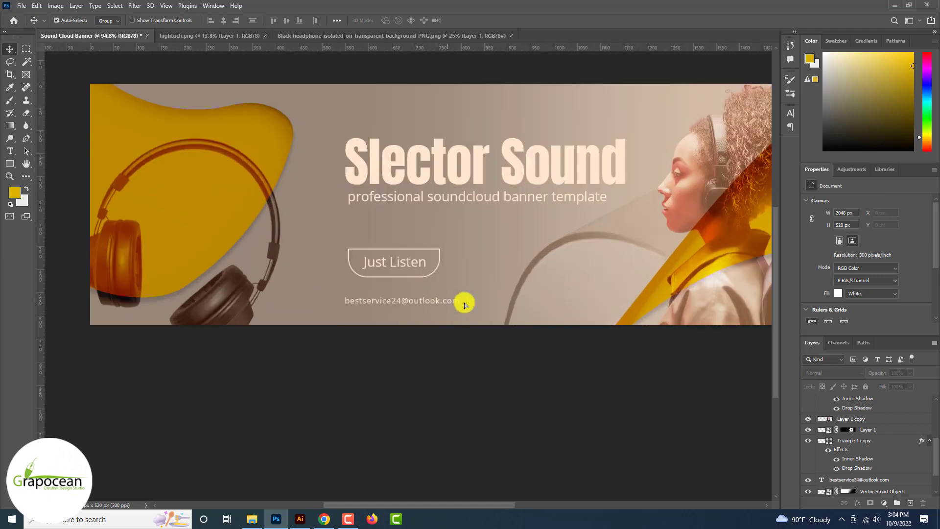
pyautogui.moveTo(464, 304); pyautogui.dragTo(545, 307)
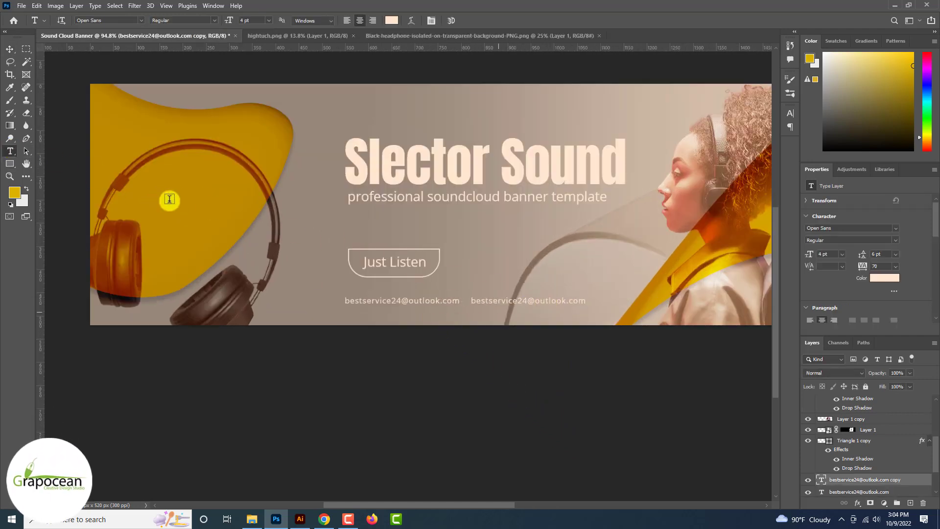
pyautogui.write('www.grapocean')
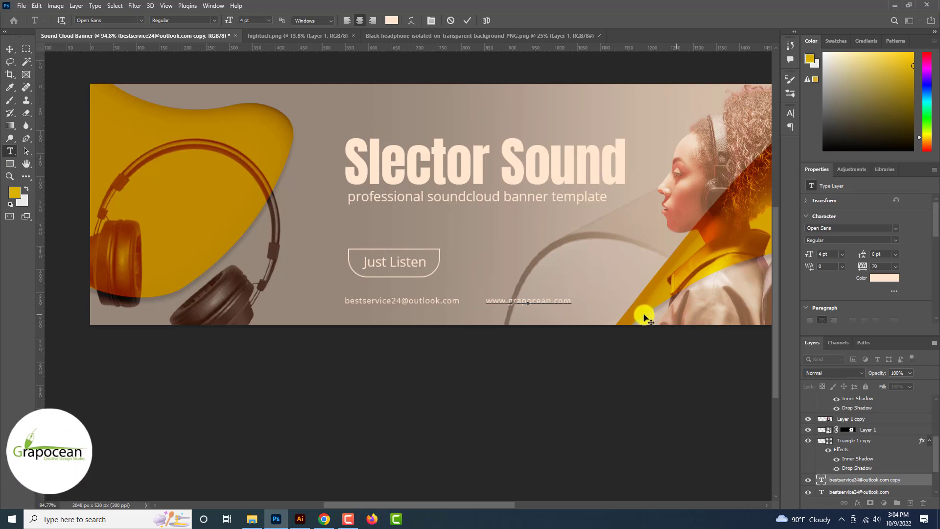
pyautogui.moveTo(572, 300); pyautogui.dragTo(370, 301)
pyautogui.click(392, 20)
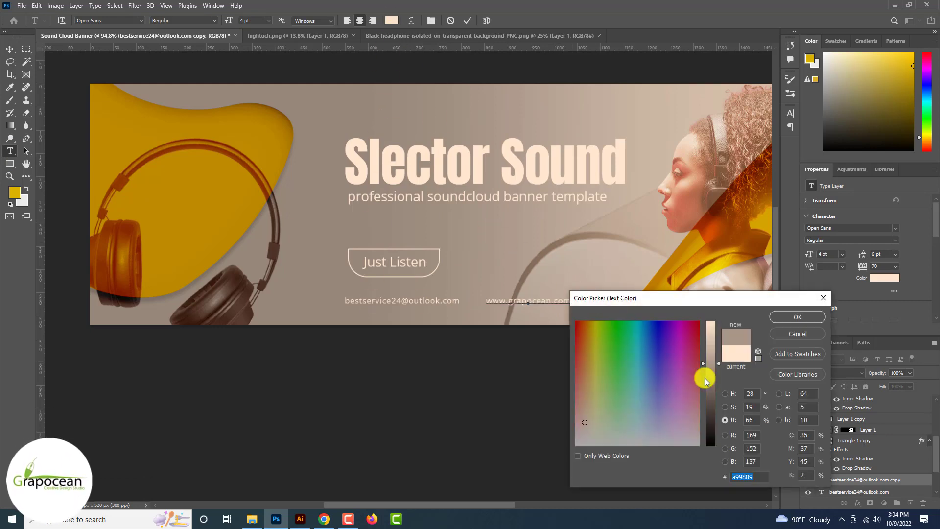
pyautogui.moveTo(705, 378)
pyautogui.mouseDown()
pyautogui.moveTo(712, 425)
pyautogui.moveTo(709, 414)
pyautogui.mouseUp()
pyautogui.click(797, 316)
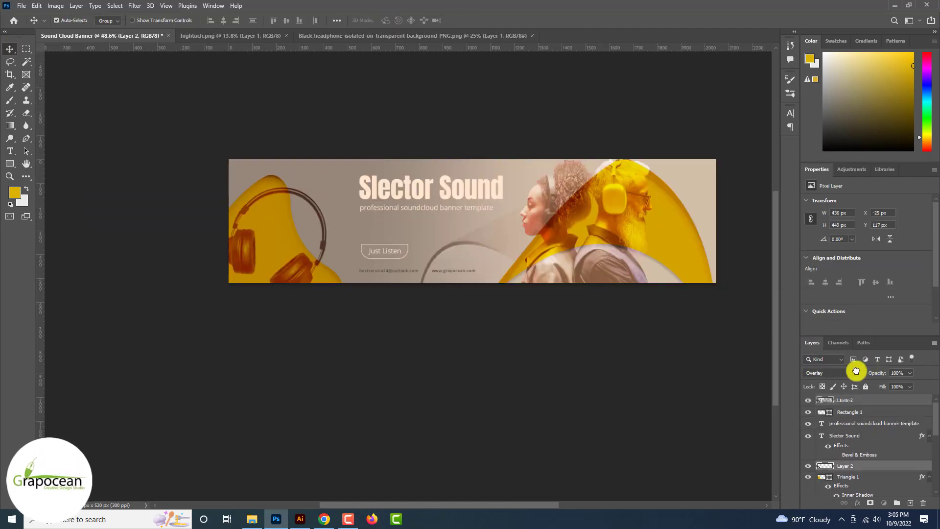
# Step: Move Layer 2 above the Rectangle 1 button in the Layers panel
pyautogui.moveTo(852, 409); pyautogui.dragTo(852, 409)
pyautogui.click(484, 421)
pyautogui.scroll(9, 484, 417)
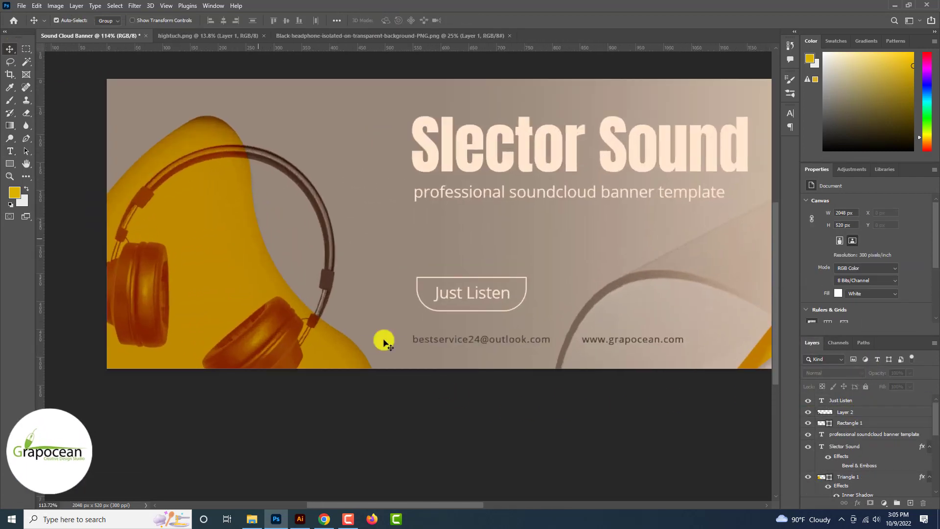
# Step: Set Triangle 1 behind the headphones to Multiply so it turns dark brown
pyautogui.click(240, 231)
pyautogui.click(837, 373)
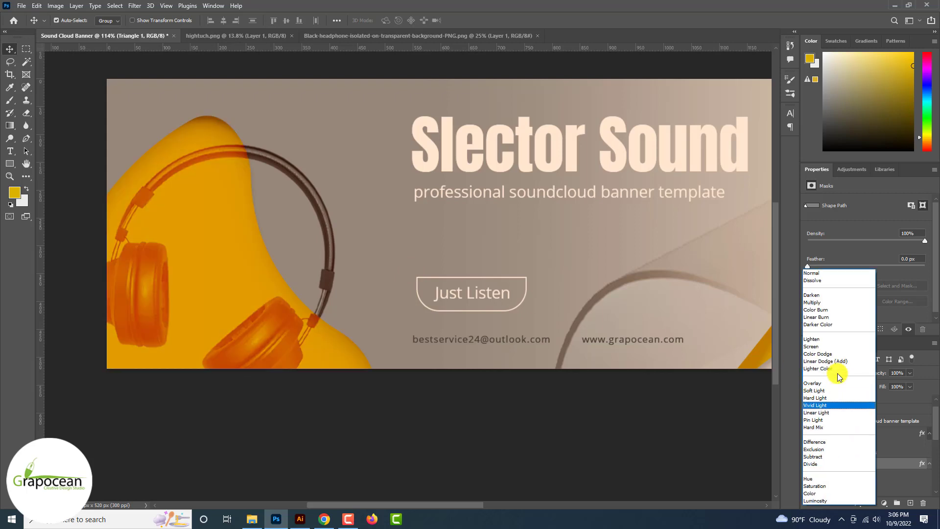
pyautogui.press('Up')
pyautogui.press('Up')
pyautogui.press('Up')
pyautogui.press('Up')
pyautogui.press('Up')
pyautogui.press('Up')
pyautogui.press('Up')
pyautogui.press('Up')
pyautogui.press('Up')
pyautogui.press('Up')
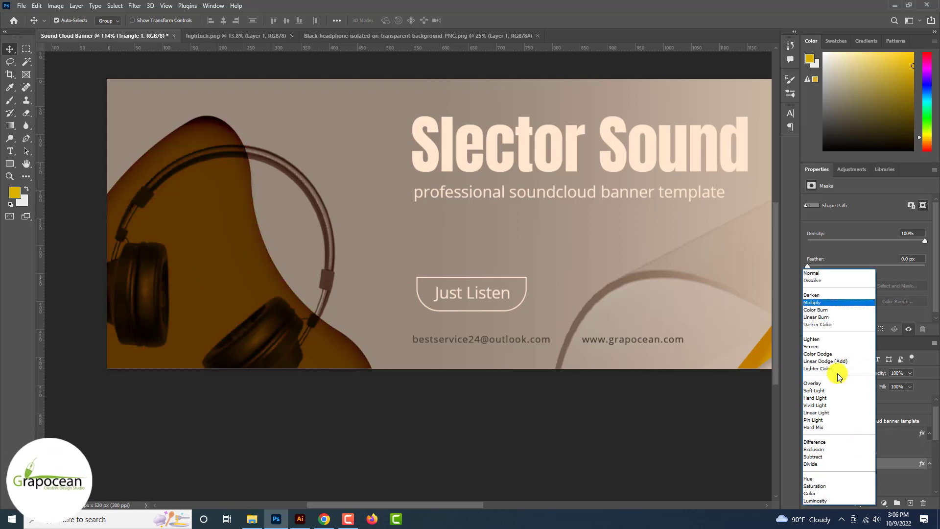
pyautogui.click(833, 302)
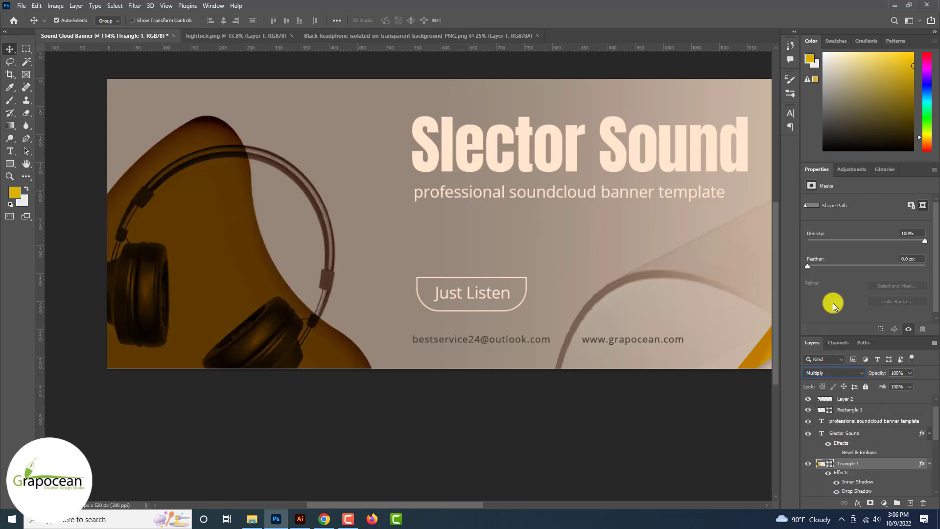
pyautogui.click(356, 407)
pyautogui.scroll(-8, 356, 407)
pyautogui.scroll(-1, 356, 407)
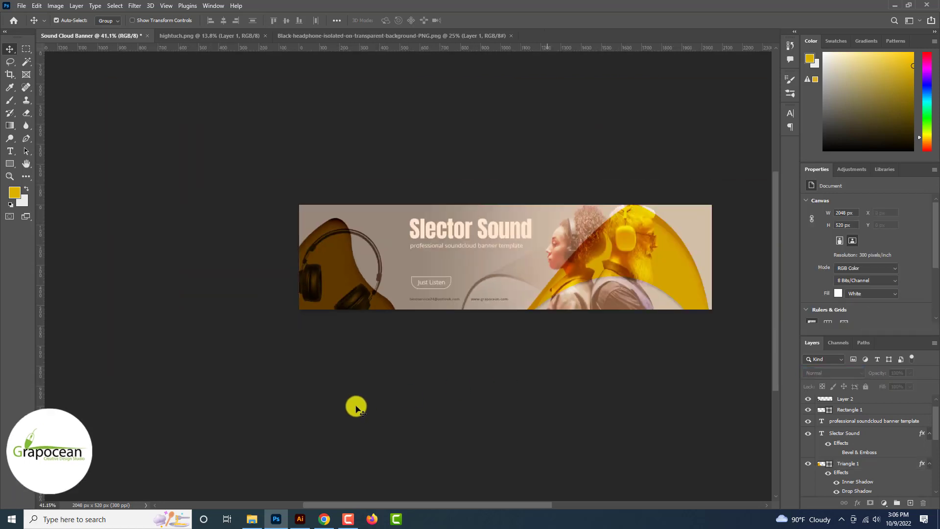
pyautogui.scroll(-2, 356, 408)
pyautogui.scroll(4, 348, 313)
pyautogui.moveTo(346, 242); pyautogui.dragTo(336, 285)
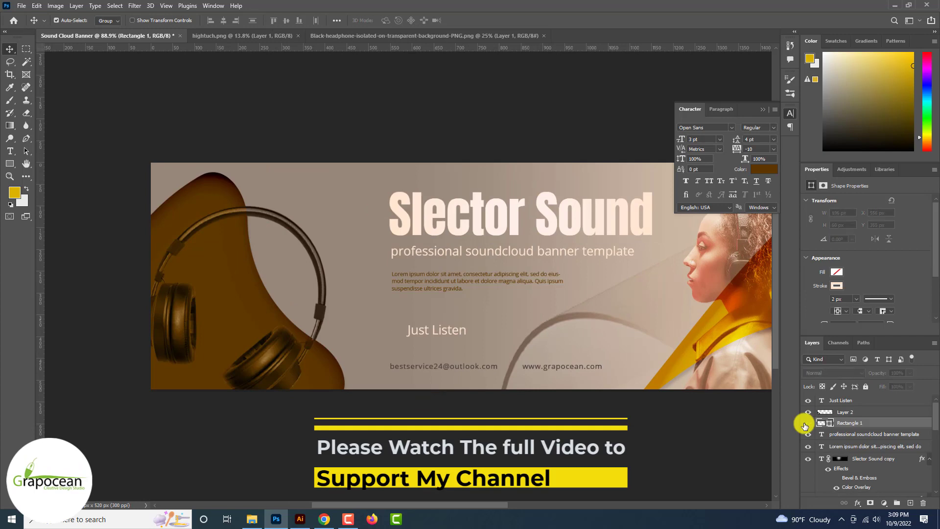
# Step: Unhide Rectangle 1 and fill the box behind Just Listen with the brown recent colour
pyautogui.click(806, 424)
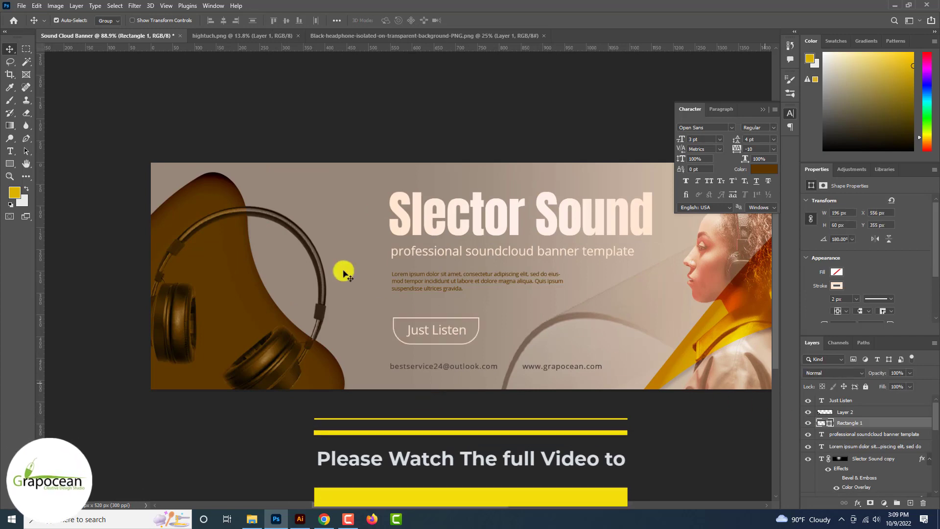
pyautogui.click(10, 163)
pyautogui.click(110, 20)
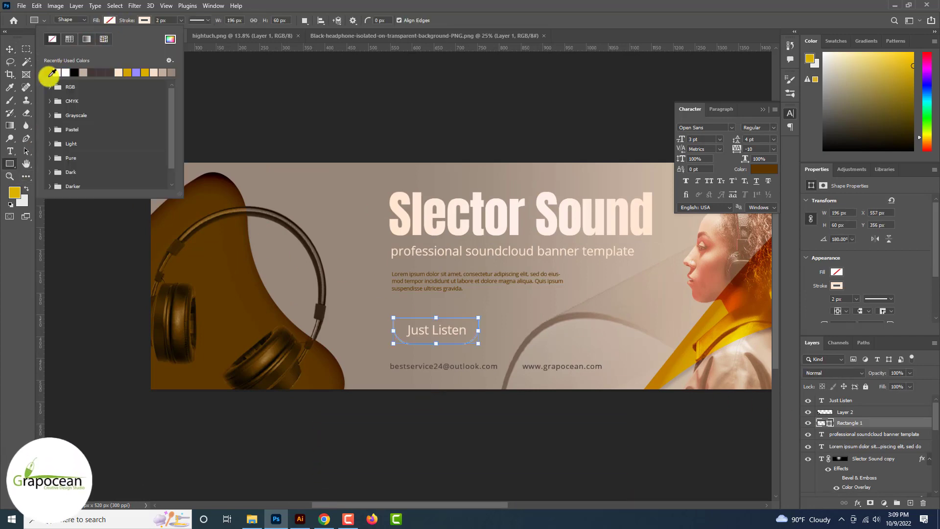
pyautogui.click(49, 75)
pyautogui.click(11, 50)
pyautogui.click(363, 431)
# Step: Reopen the button's fill swatches, then cancel the accidental Create Rectangle dialog
pyautogui.scroll(5, 469, 346)
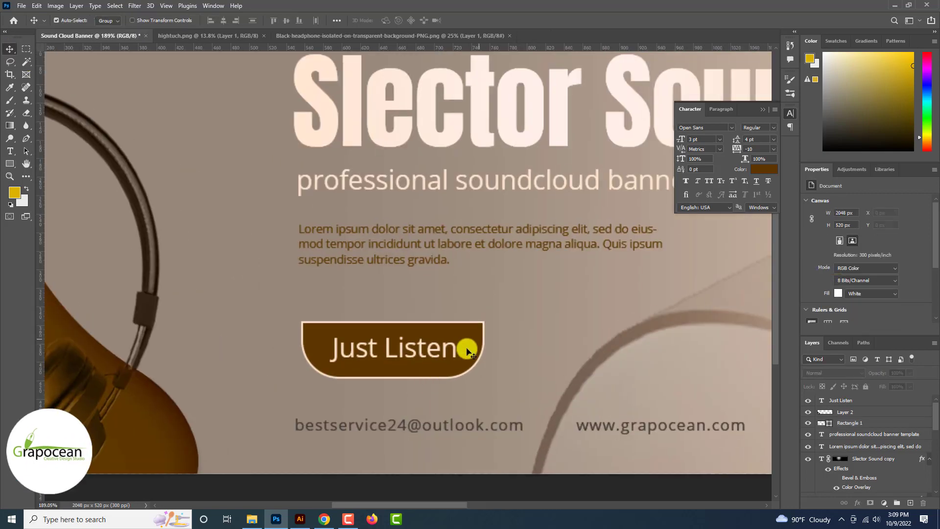
pyautogui.click(468, 350)
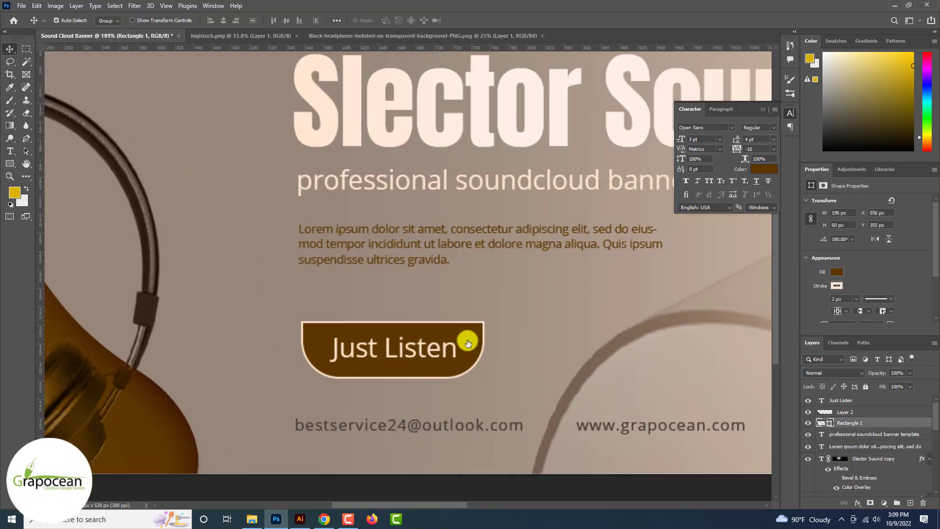
pyautogui.click(10, 163)
pyautogui.click(110, 20)
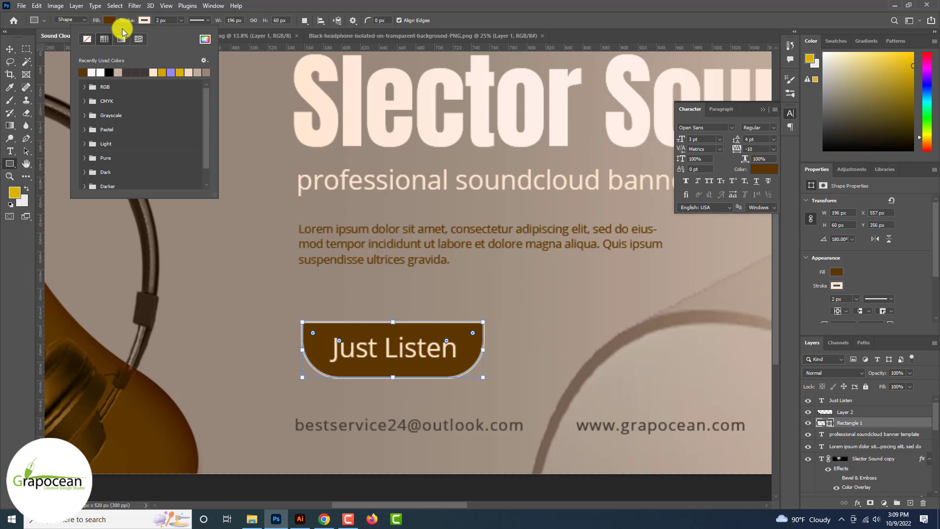
pyautogui.click(165, 203)
pyautogui.click(269, 235)
pyautogui.click(496, 219)
# Step: Draw a horizontal line under the subtitle with the Line tool
pyautogui.press('v')
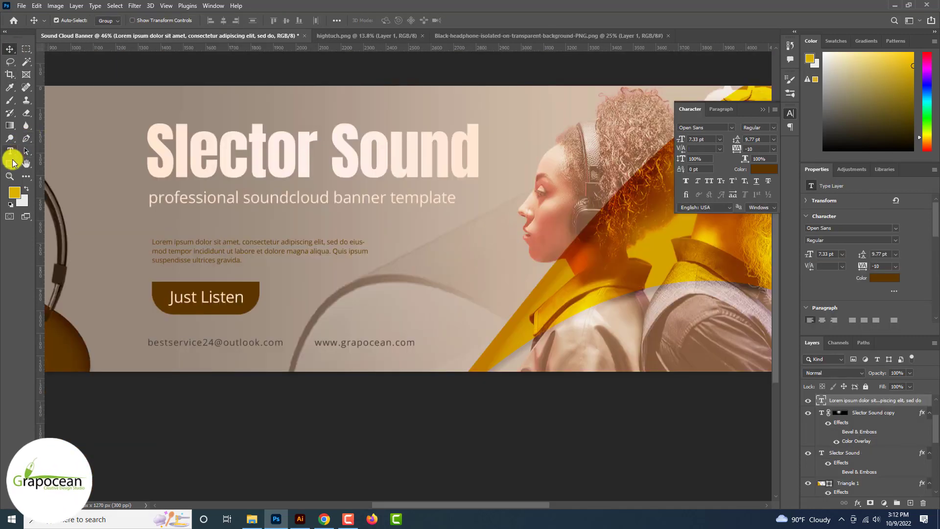
pyautogui.rightClick(13, 164)
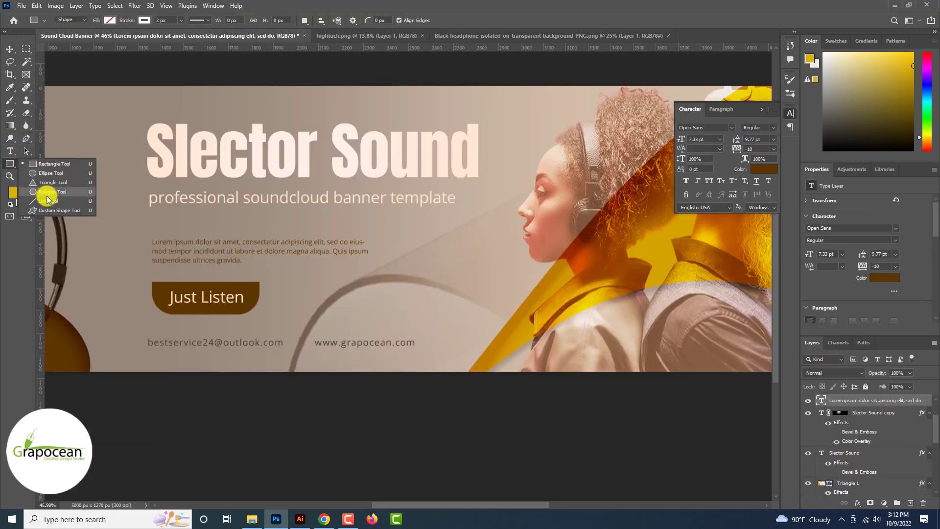
pyautogui.click(43, 195)
pyautogui.moveTo(156, 218); pyautogui.dragTo(200, 218)
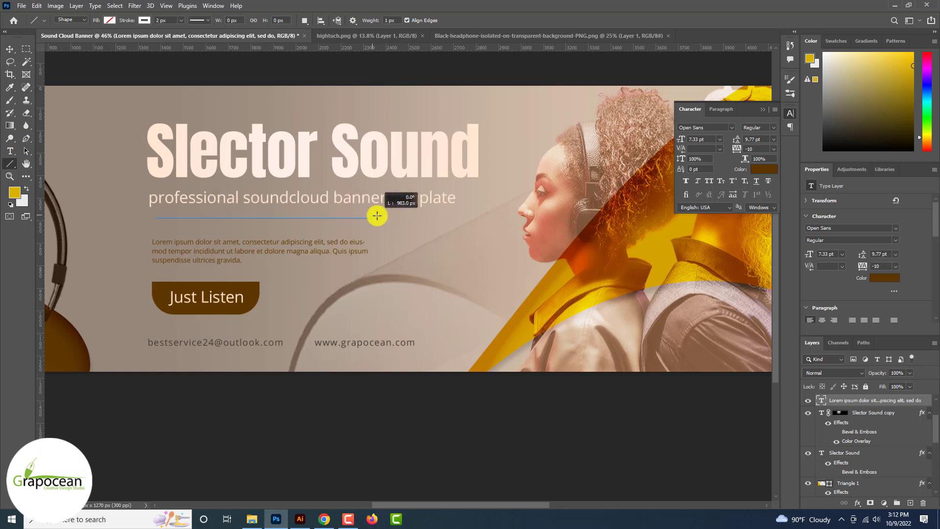
pyautogui.moveTo(377, 216); pyautogui.dragTo(381, 218)
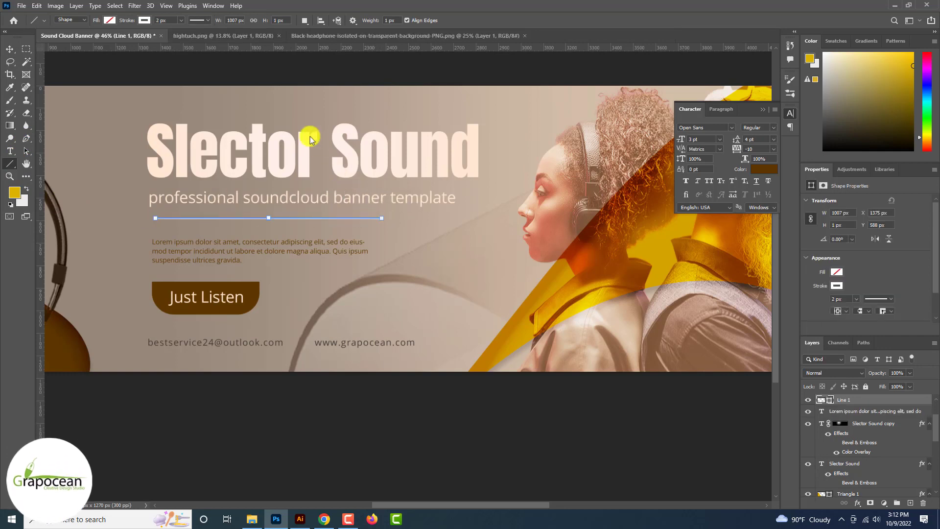
# Step: Make the line's stroke dashed and set its width to 1229 px
pyautogui.click(205, 20)
pyautogui.click(201, 67)
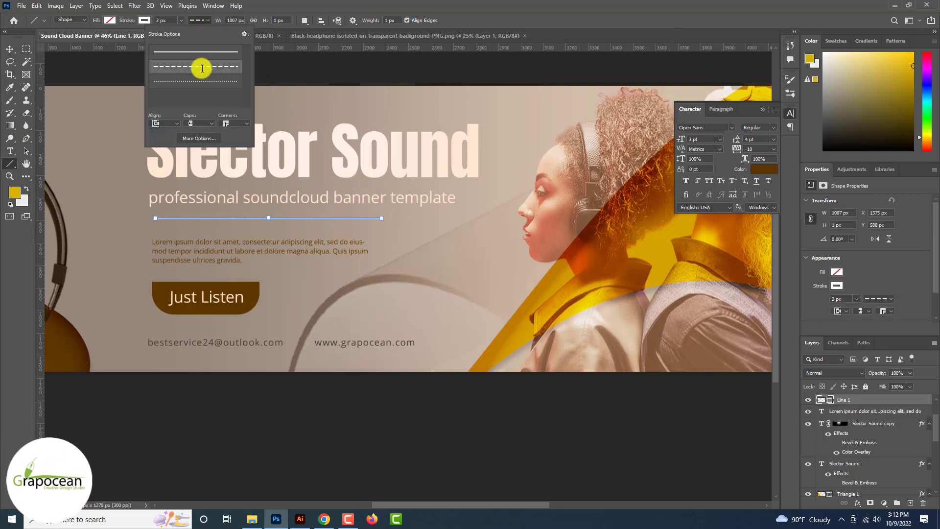
pyautogui.click(224, 21)
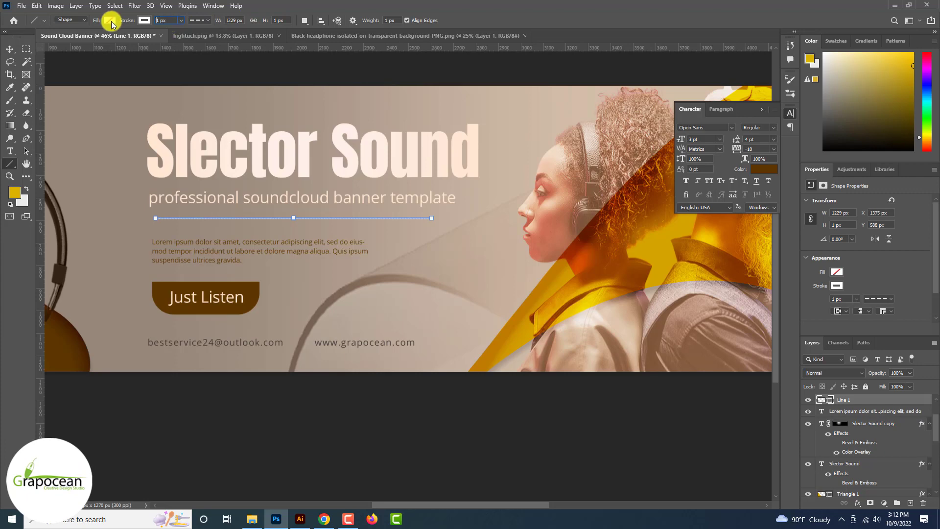
pyautogui.click(10, 50)
pyautogui.scroll(3, 9, 51)
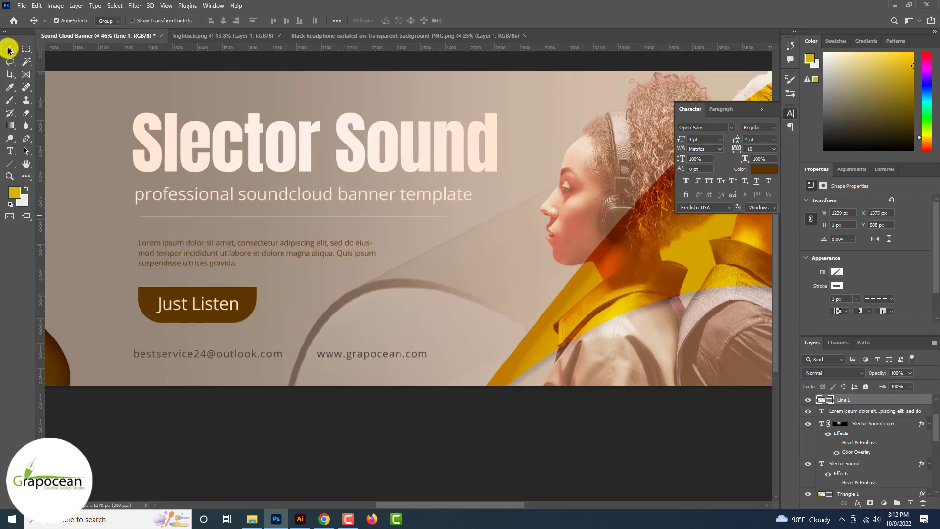
pyautogui.scroll(-2, 10, 51)
pyautogui.scroll(-2, 10, 50)
pyautogui.scroll(4, 10, 50)
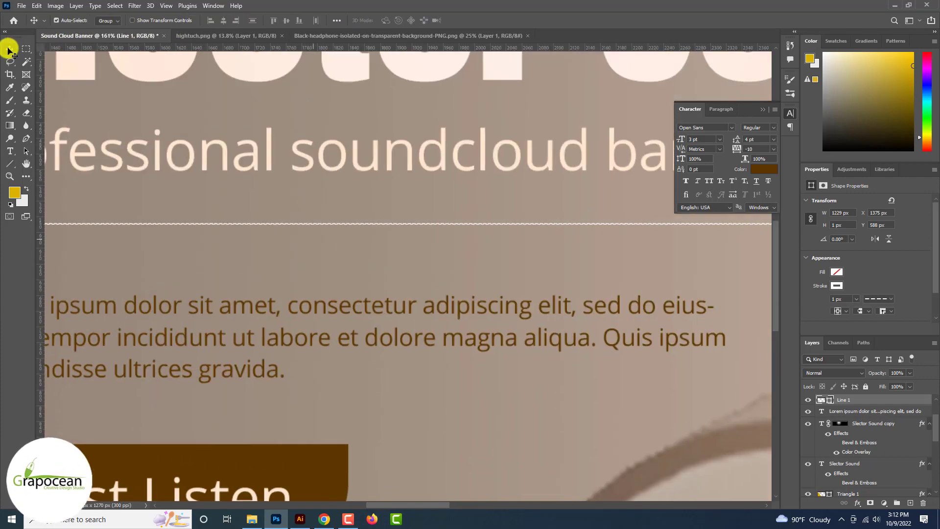
pyautogui.scroll(-3, 10, 50)
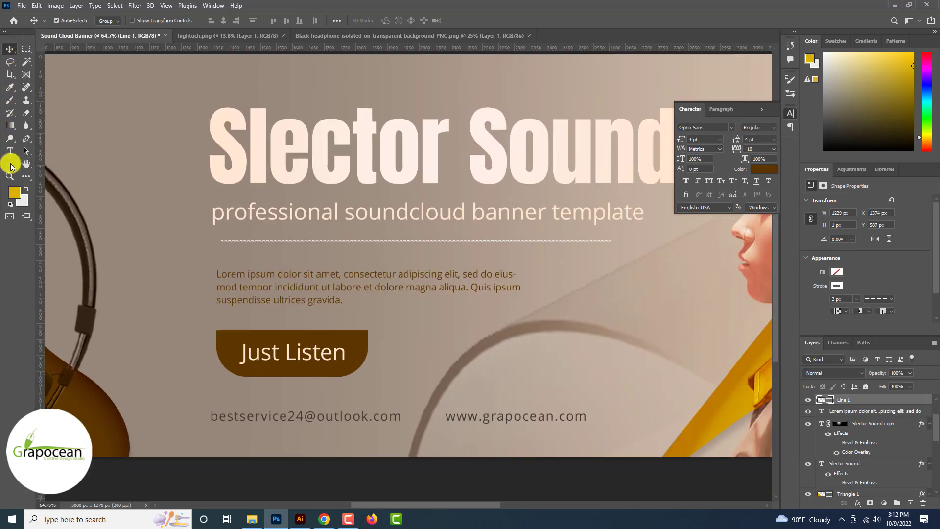
# Step: Give the dashed line a light beige stroke colour
pyautogui.click(10, 164)
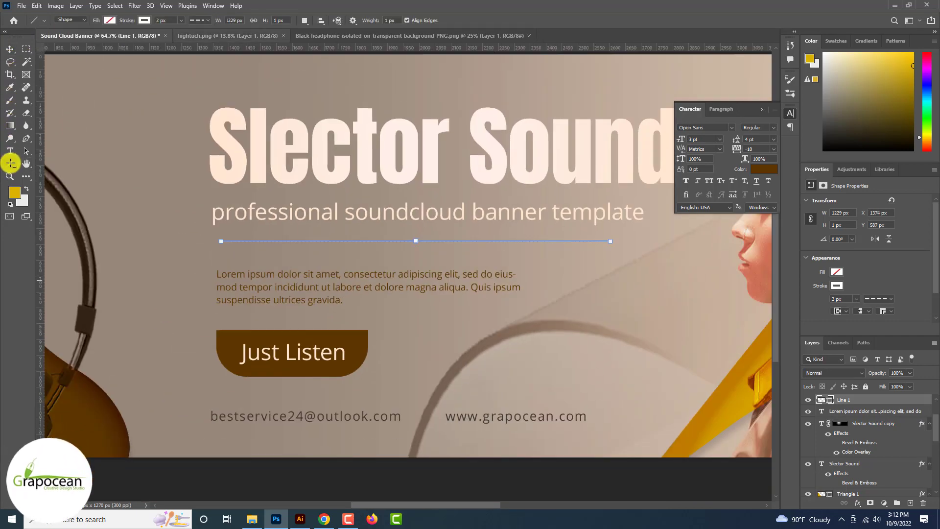
pyautogui.scroll(4, 11, 164)
pyautogui.scroll(-2, 55, 114)
pyautogui.click(144, 20)
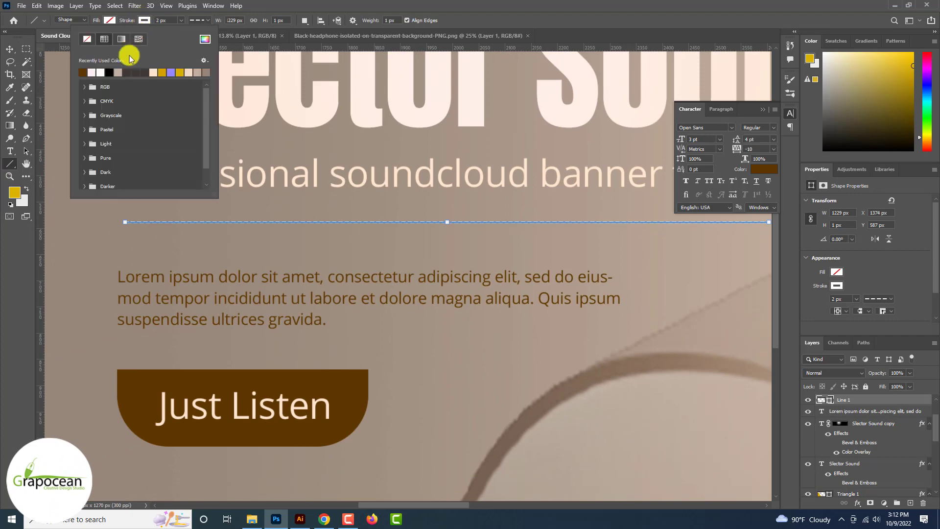
pyautogui.click(14, 52)
pyautogui.scroll(-6, 14, 52)
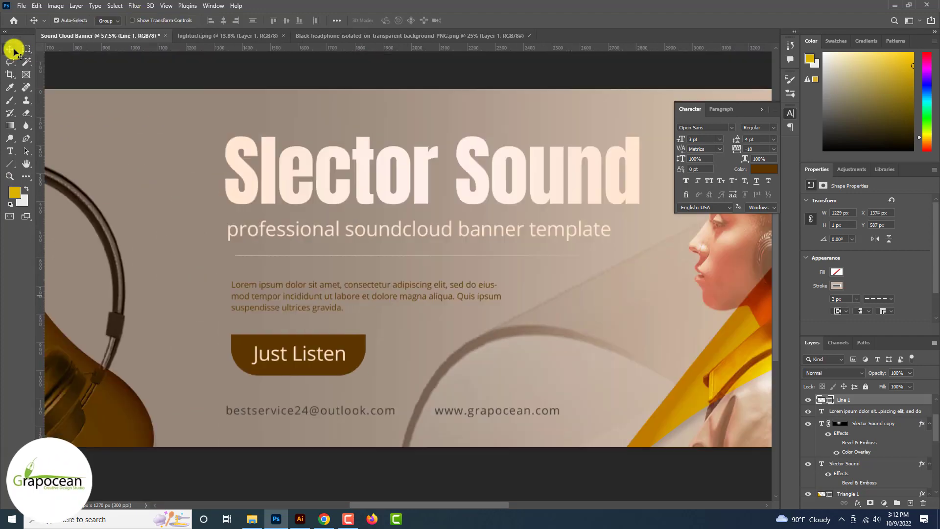
pyautogui.scroll(-2, 14, 51)
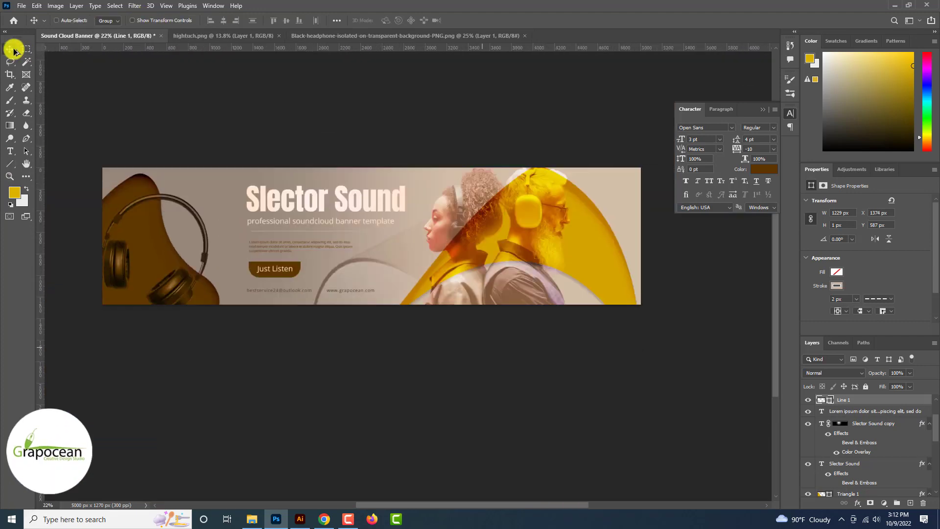
pyautogui.scroll(1, 13, 51)
pyautogui.scroll(-3, 14, 51)
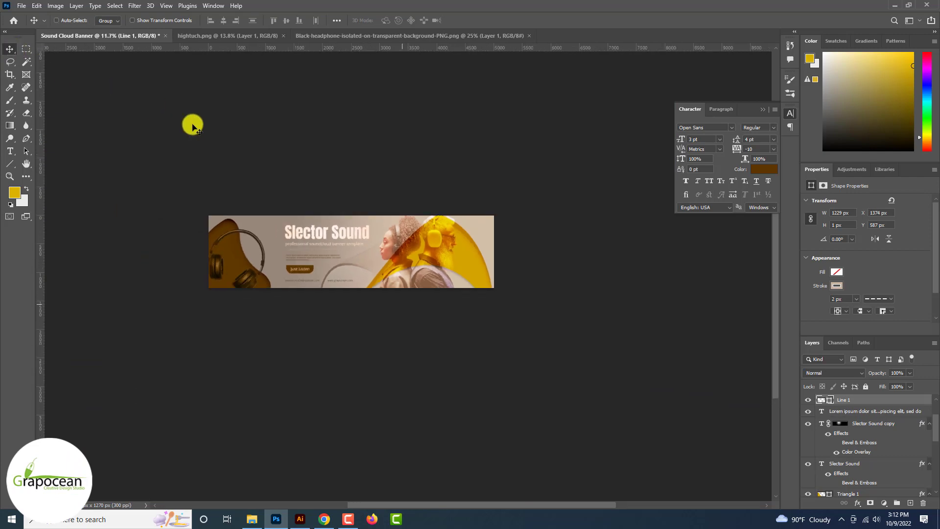
pyautogui.scroll(10, 293, 253)
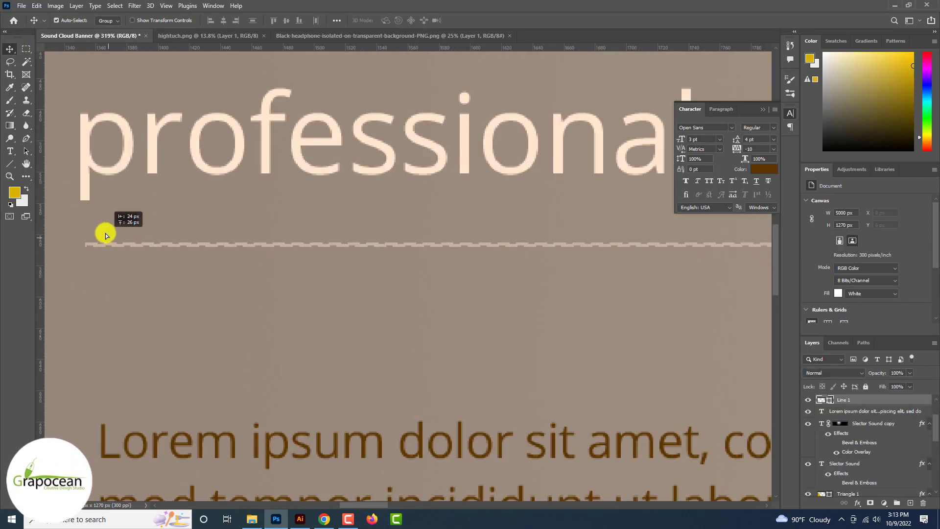
# Step: Duplicate the dashed line downward into Line 1 copy and copy 2, evening the spacing
pyautogui.moveTo(106, 235); pyautogui.dragTo(143, 269)
pyautogui.scroll(-5, 142, 269)
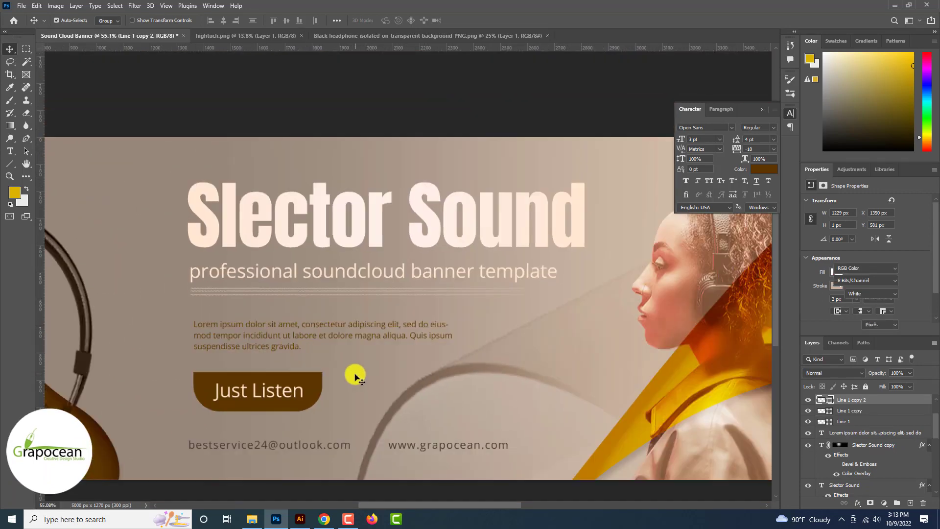
pyautogui.scroll(-3, 354, 375)
pyautogui.scroll(10, 315, 374)
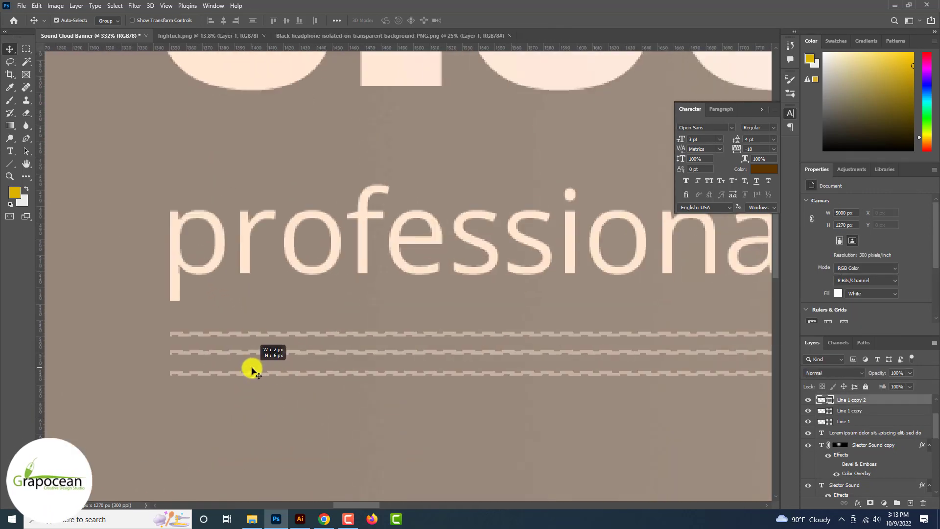
pyautogui.moveTo(251, 368); pyautogui.dragTo(243, 369)
pyautogui.scroll(-6, 243, 369)
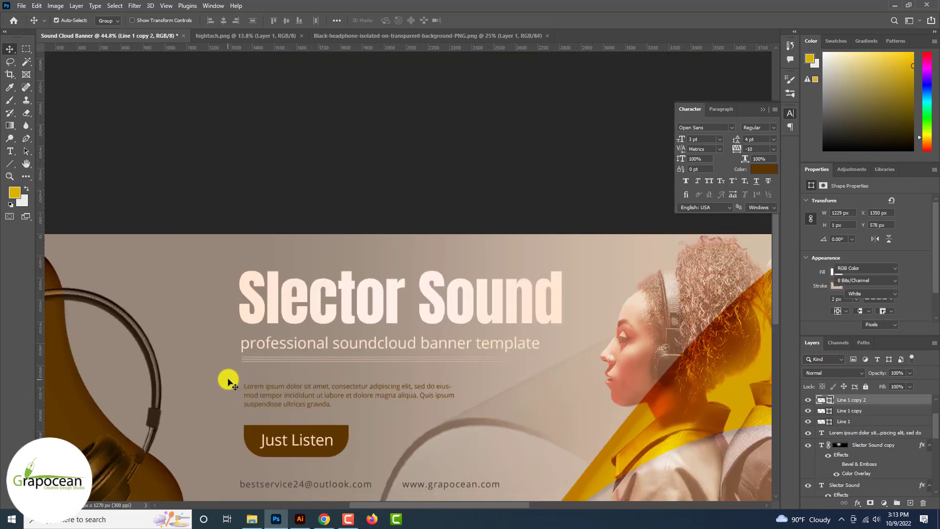
pyautogui.scroll(-4, 228, 382)
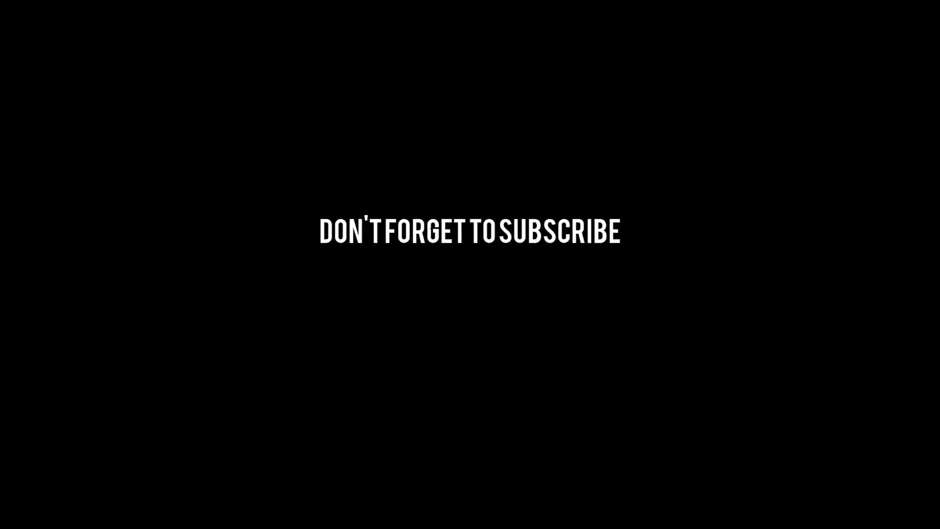